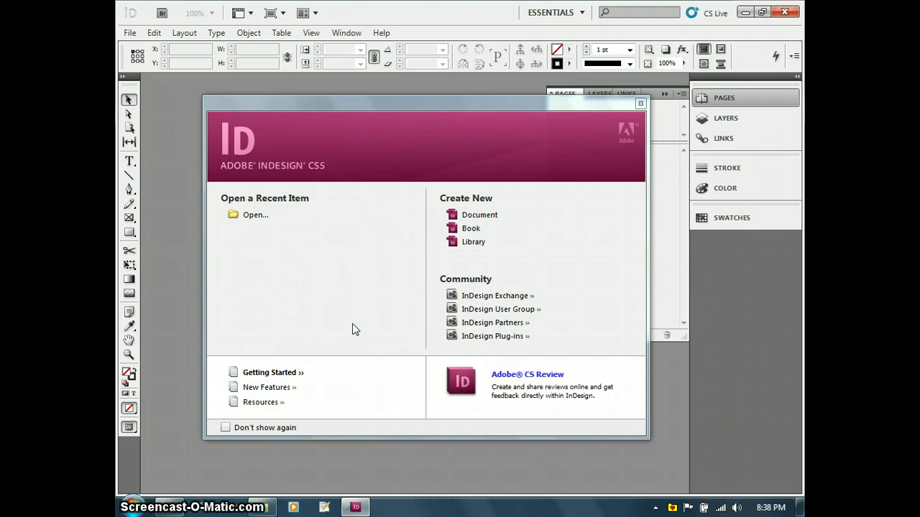
# Start a new document and try switching its intent between Print and Web.
pyautogui.click(473, 215)
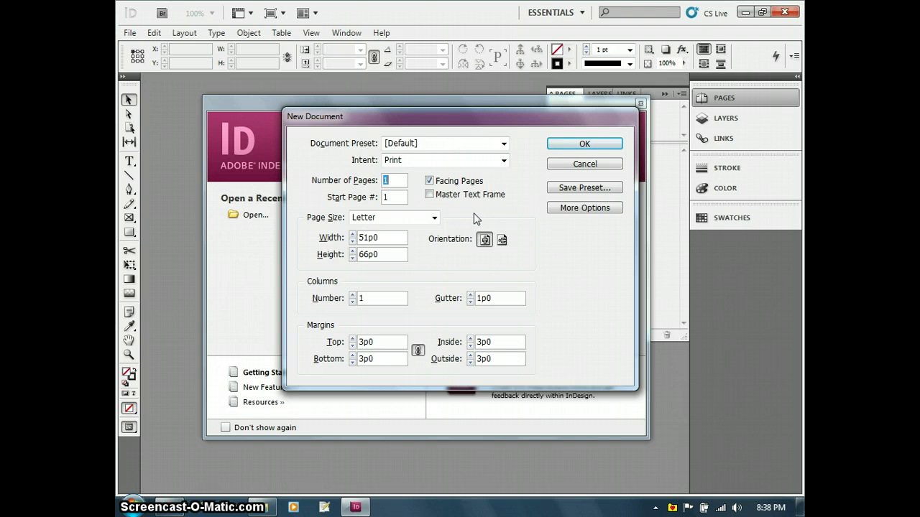
pyautogui.click(445, 161)
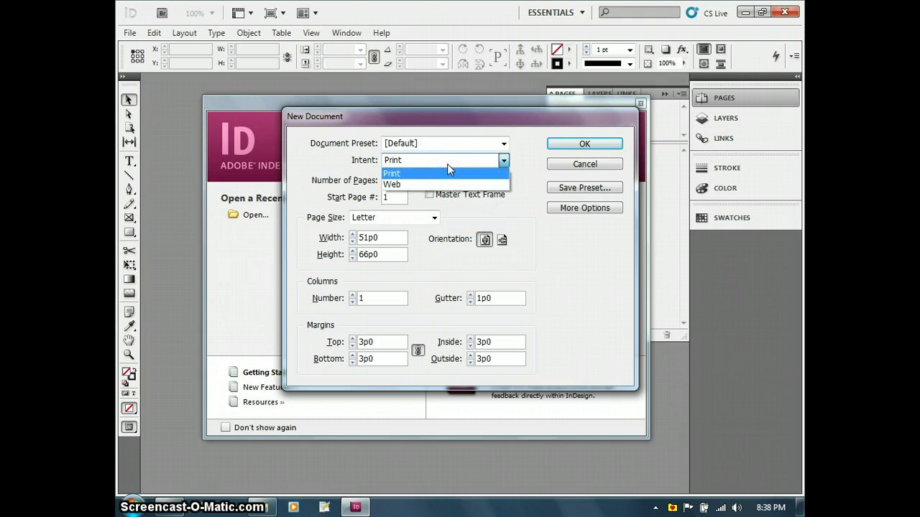
pyautogui.click(429, 186)
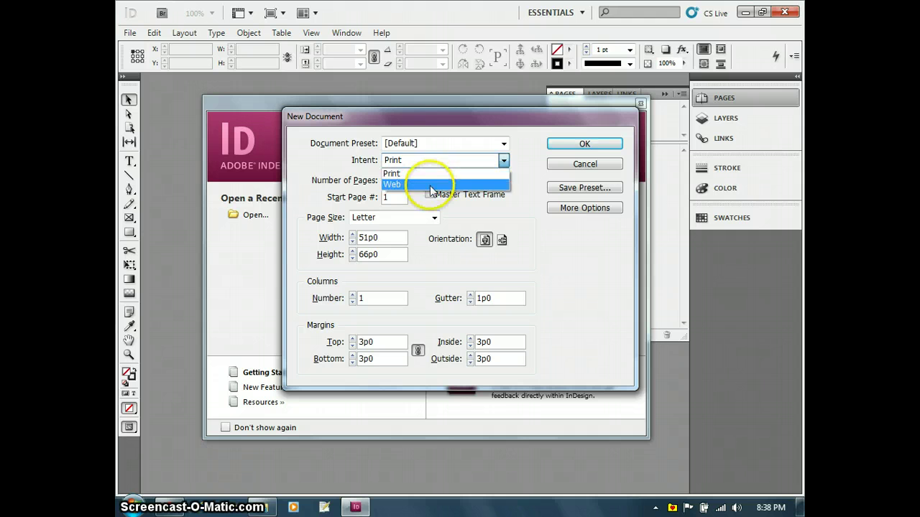
pyautogui.click(421, 173)
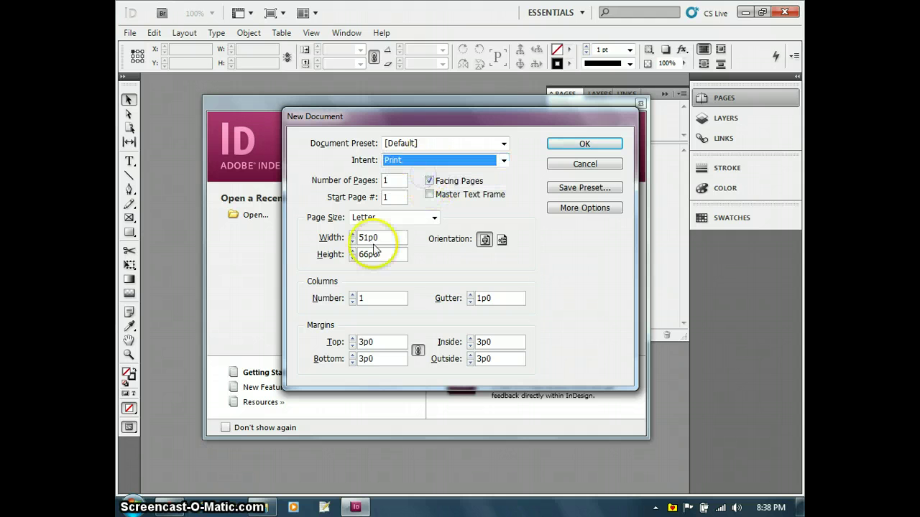
pyautogui.click(416, 157)
pyautogui.click(402, 180)
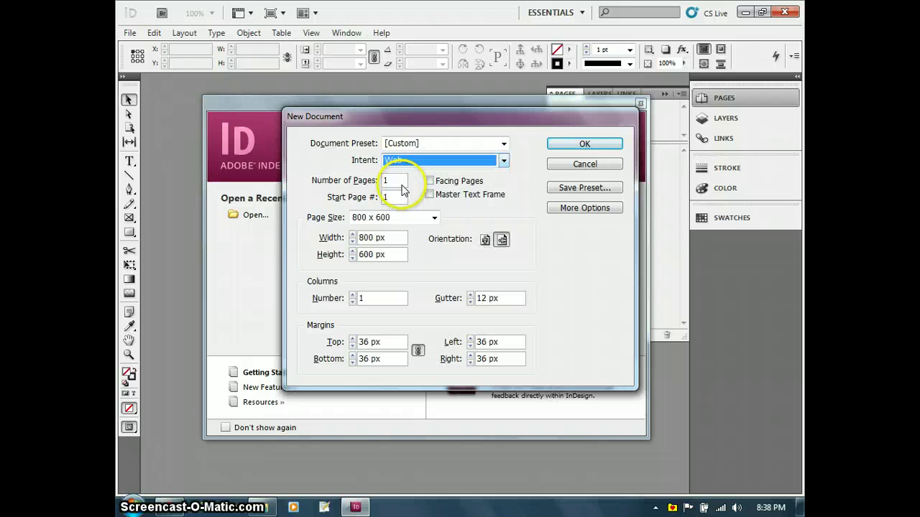
# Check the page size list, leave it at Letter, and set the intent back to Print.
pyautogui.click(370, 219)
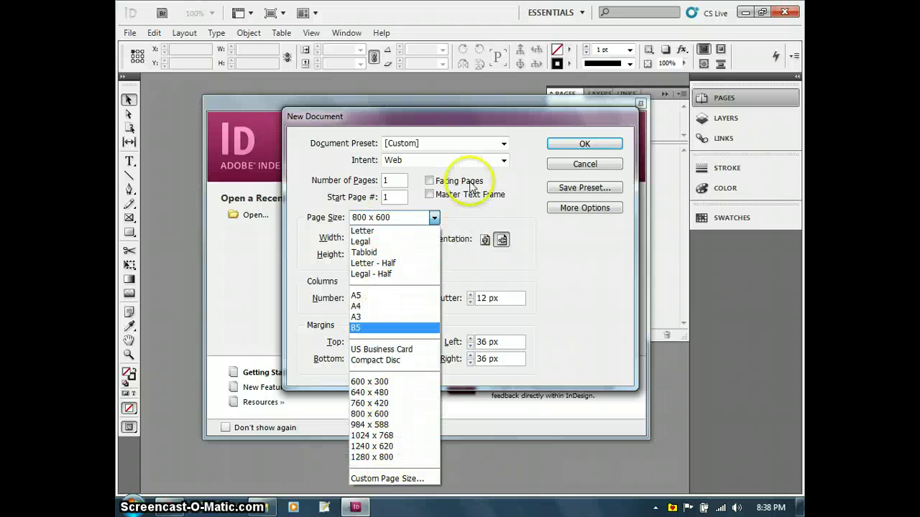
pyautogui.click(522, 171)
pyautogui.click(442, 159)
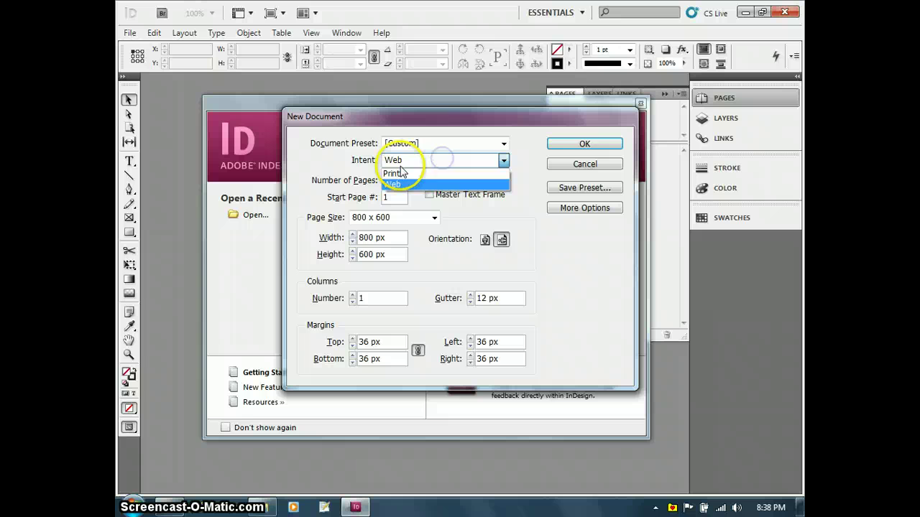
pyautogui.click(401, 173)
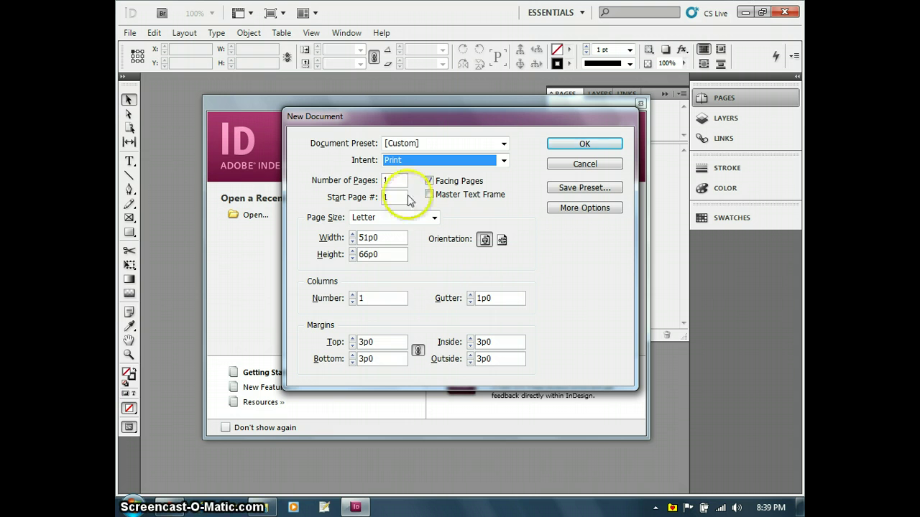
pyautogui.click(386, 238)
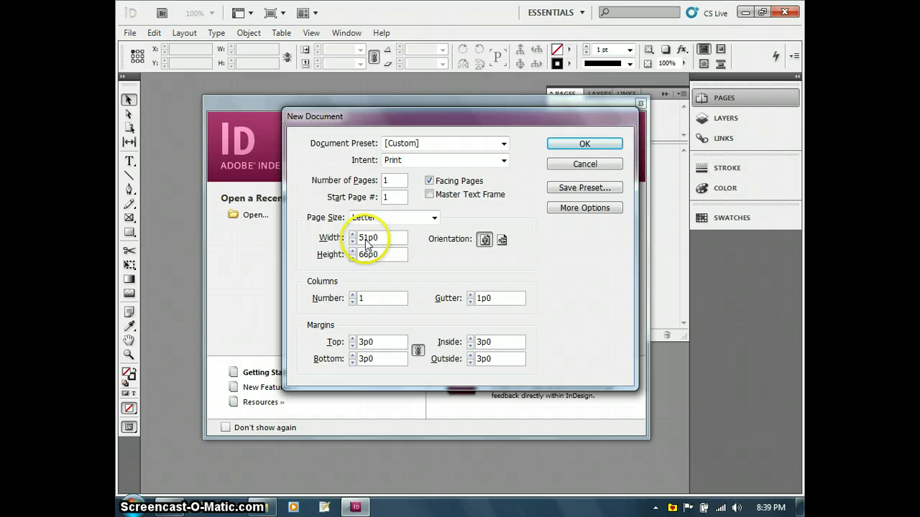
pyautogui.click(379, 245)
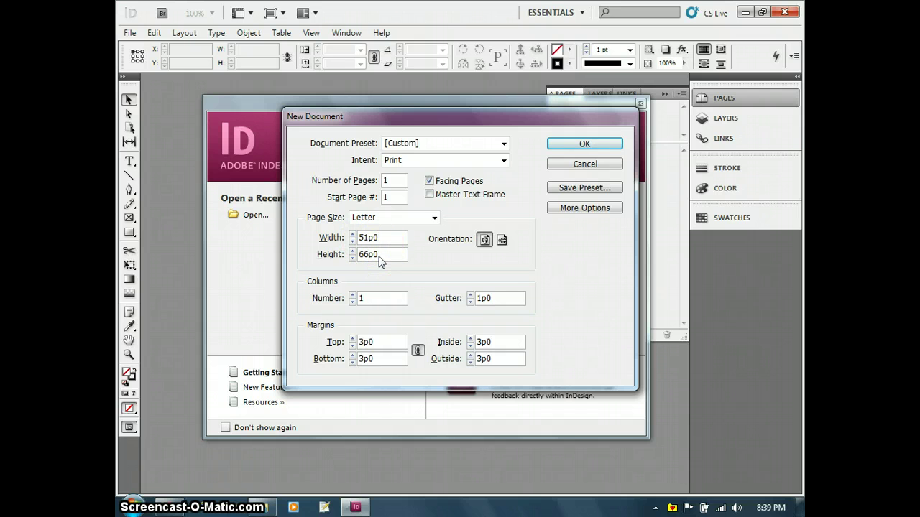
# Create and close the trial Untitled-4 document, then set horizontal and vertical ruler units to inches.
pyautogui.click(559, 144)
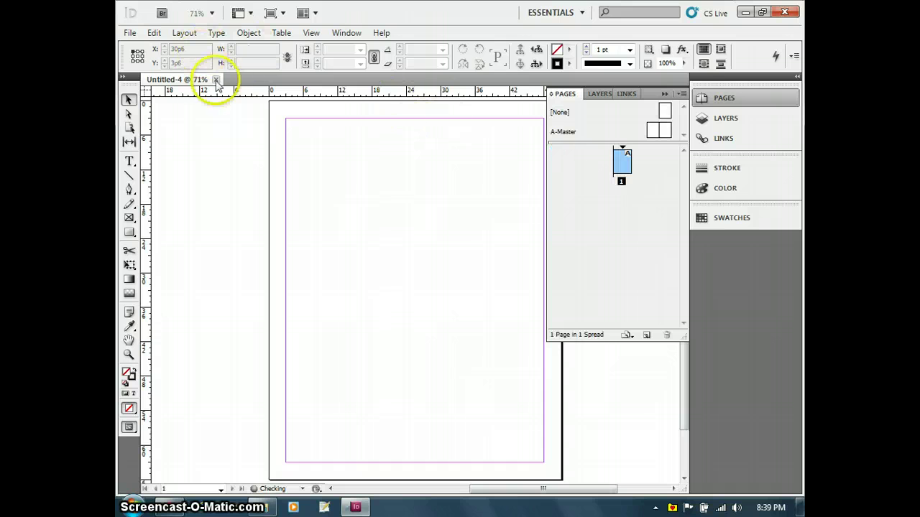
pyautogui.click(216, 80)
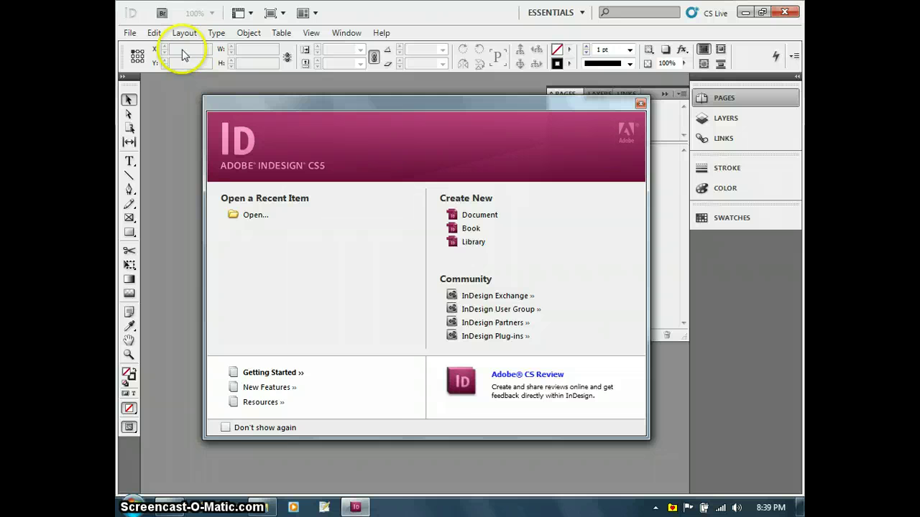
pyautogui.click(155, 33)
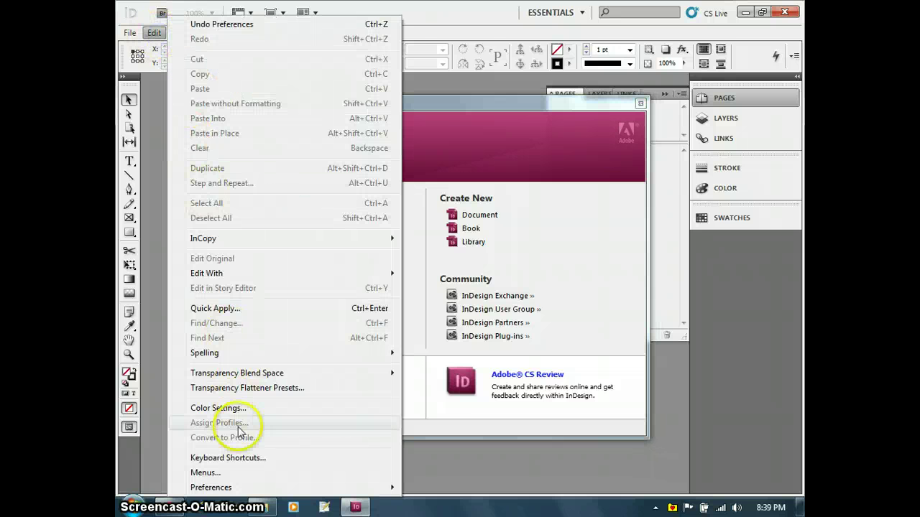
pyautogui.moveTo(236, 488)
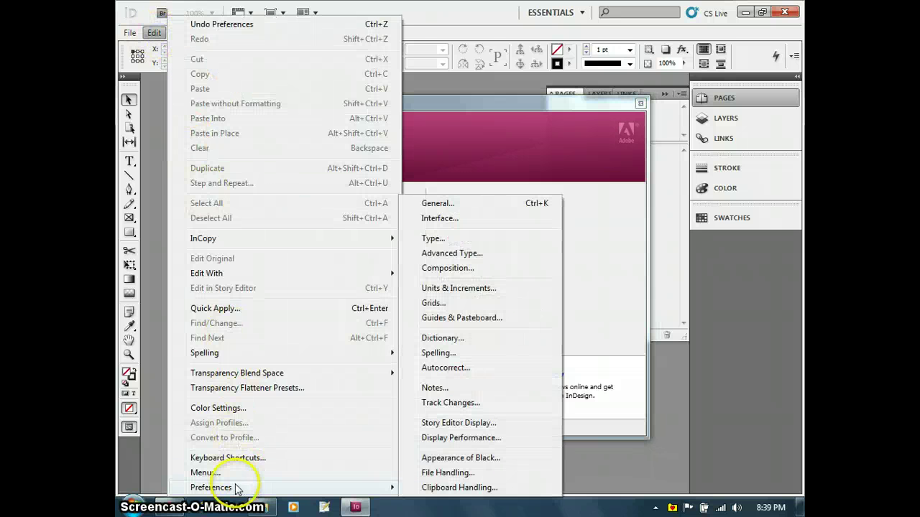
pyautogui.click(462, 288)
pyautogui.click(480, 156)
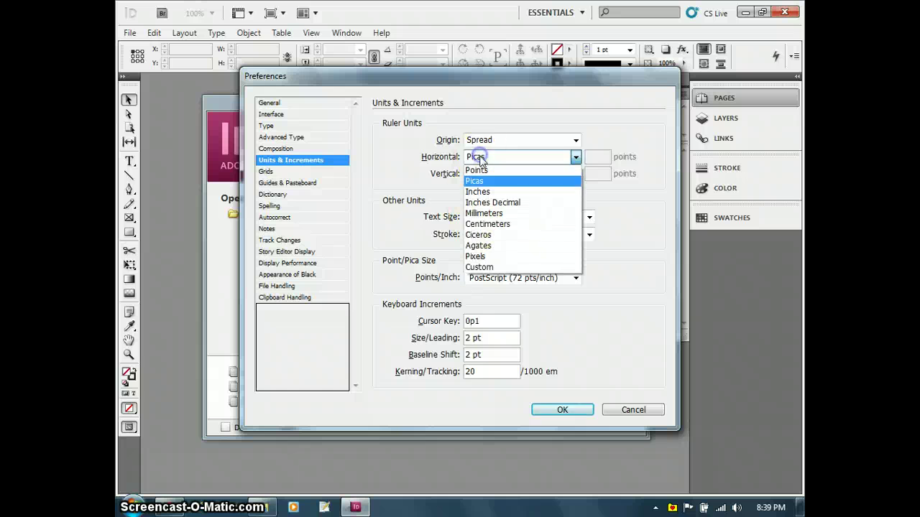
pyautogui.click(484, 190)
pyautogui.click(486, 174)
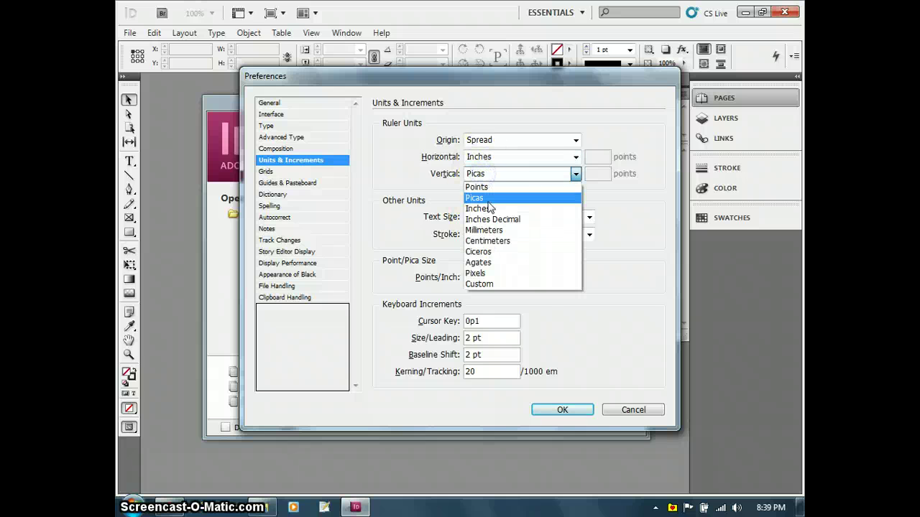
pyautogui.click(489, 207)
pyautogui.click(565, 410)
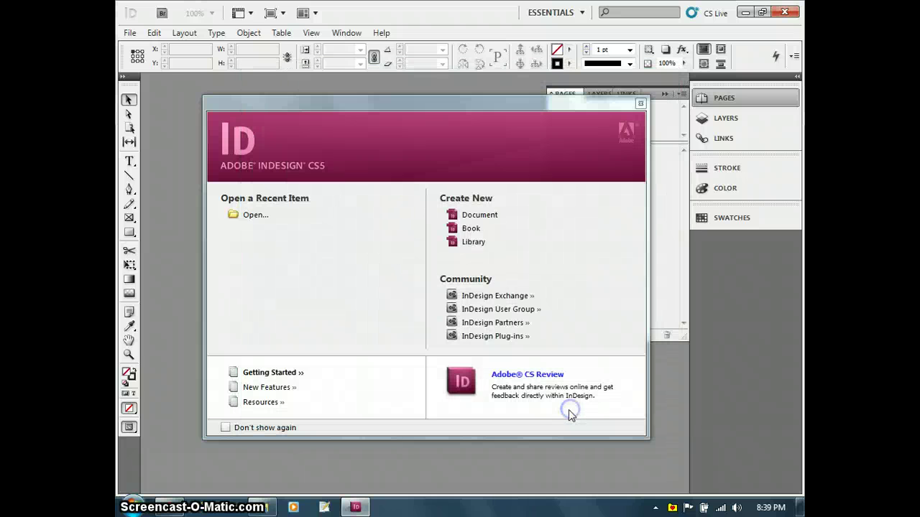
# Create the new document with 6 pages and 6 columns, leaving bleed and slug unchanged.
pyautogui.click(495, 215)
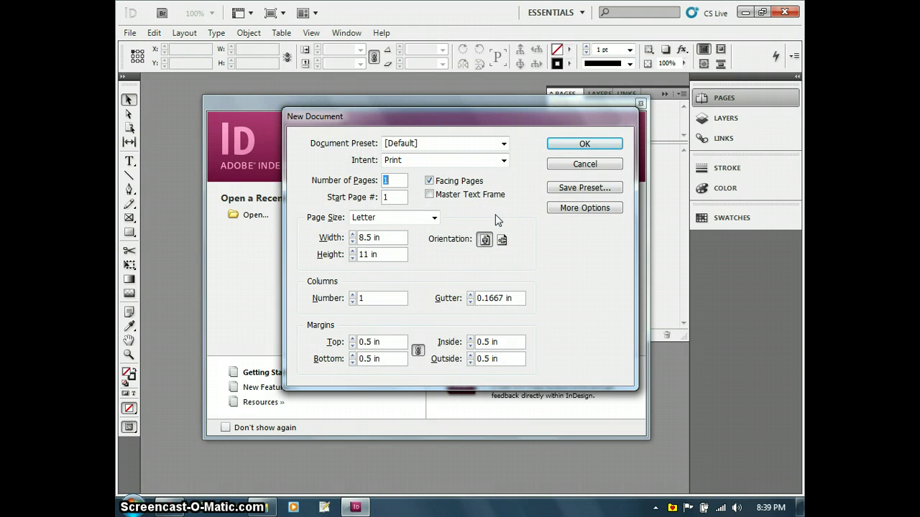
pyautogui.click(364, 179)
pyautogui.click(376, 302)
pyautogui.click(353, 300)
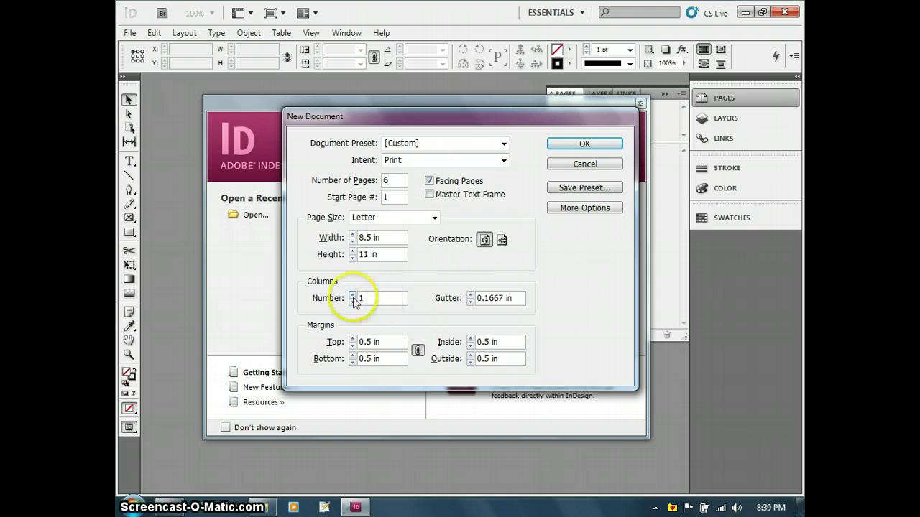
pyautogui.click(353, 296)
pyautogui.click(352, 295)
pyautogui.click(352, 296)
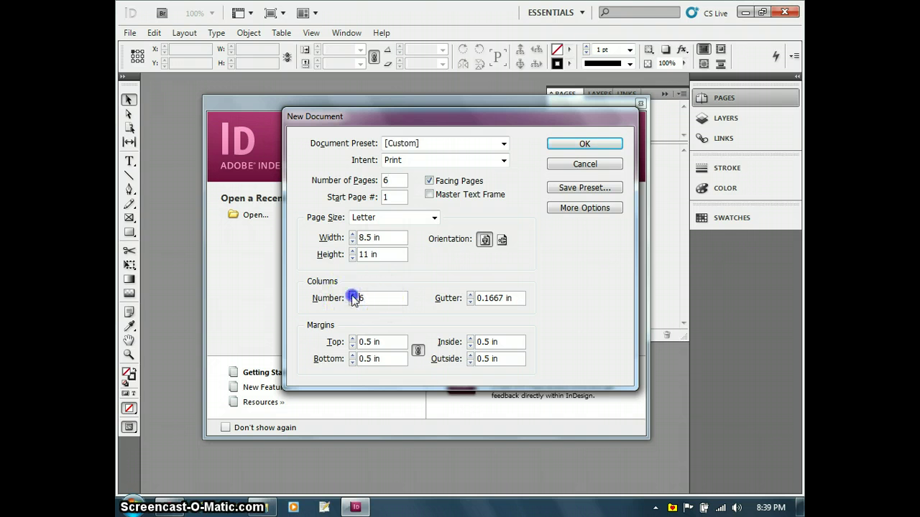
pyautogui.click(352, 295)
pyautogui.click(352, 301)
pyautogui.click(577, 210)
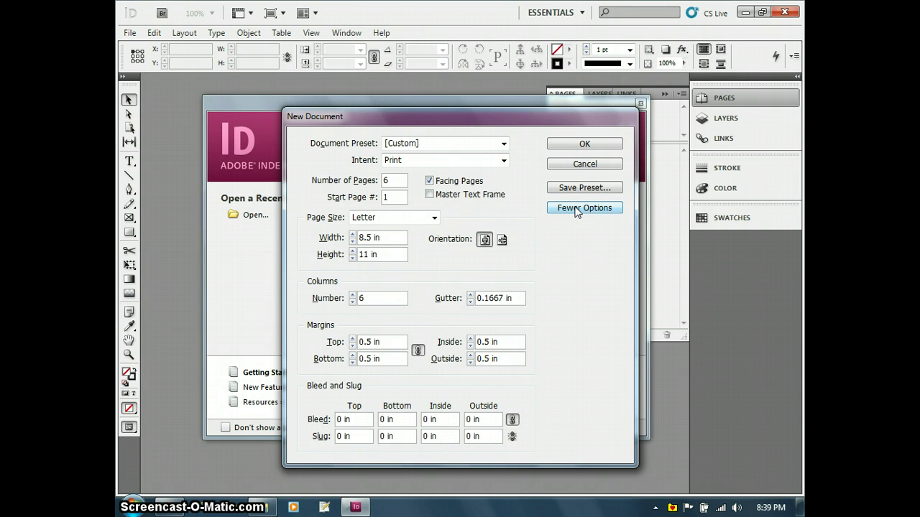
pyautogui.click(577, 208)
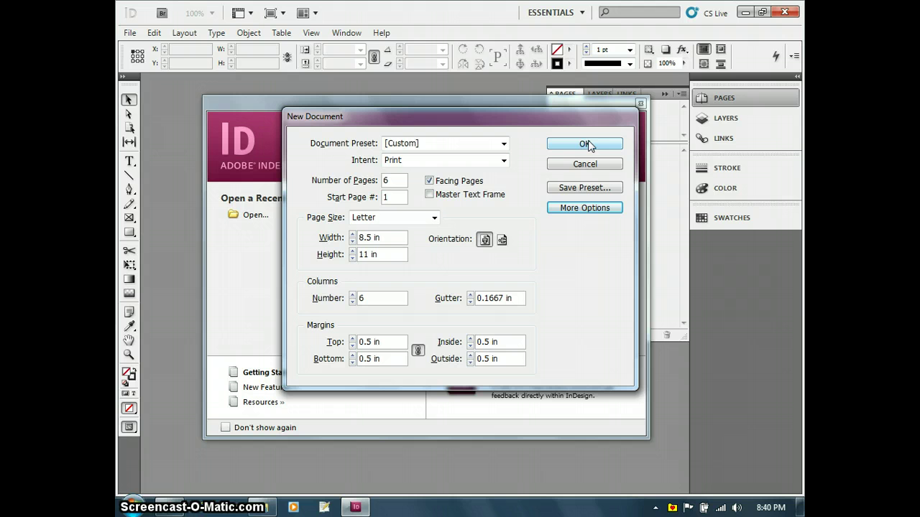
pyautogui.click(585, 145)
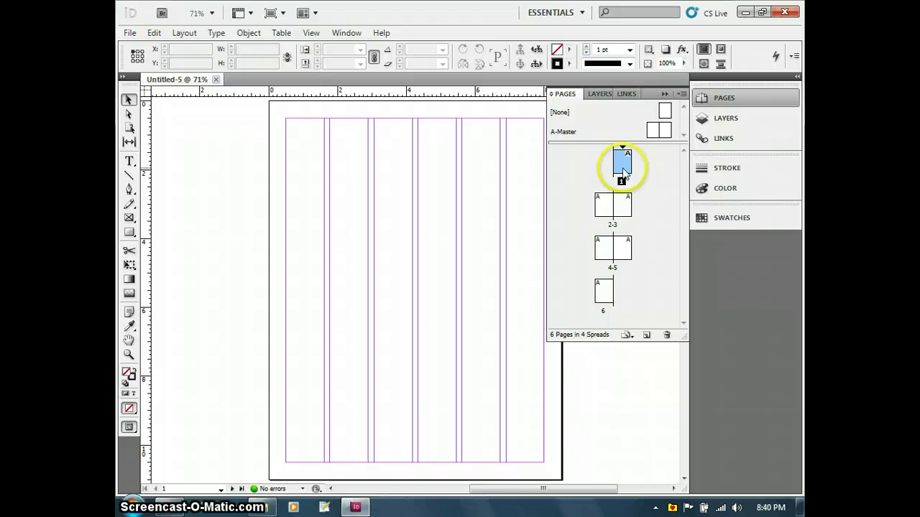
pyautogui.click(604, 205)
pyautogui.click(622, 243)
pyautogui.click(623, 205)
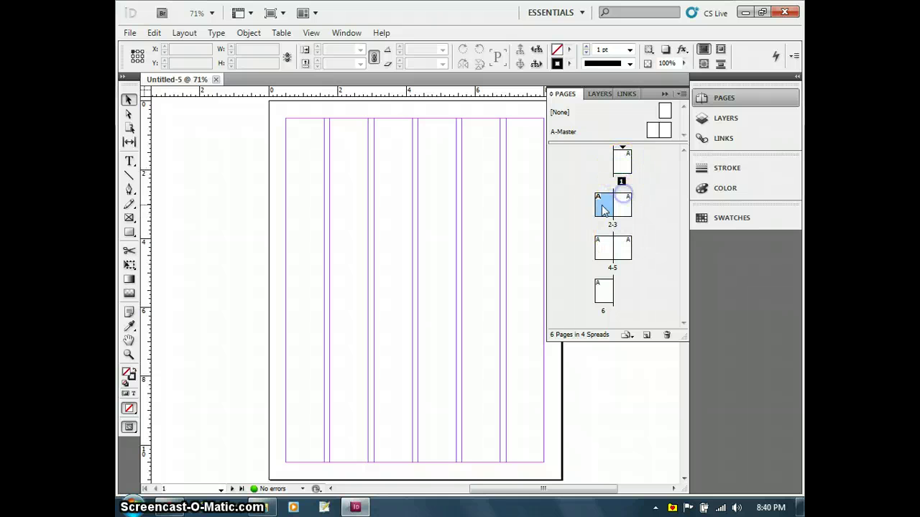
pyautogui.click(604, 248)
pyautogui.click(624, 251)
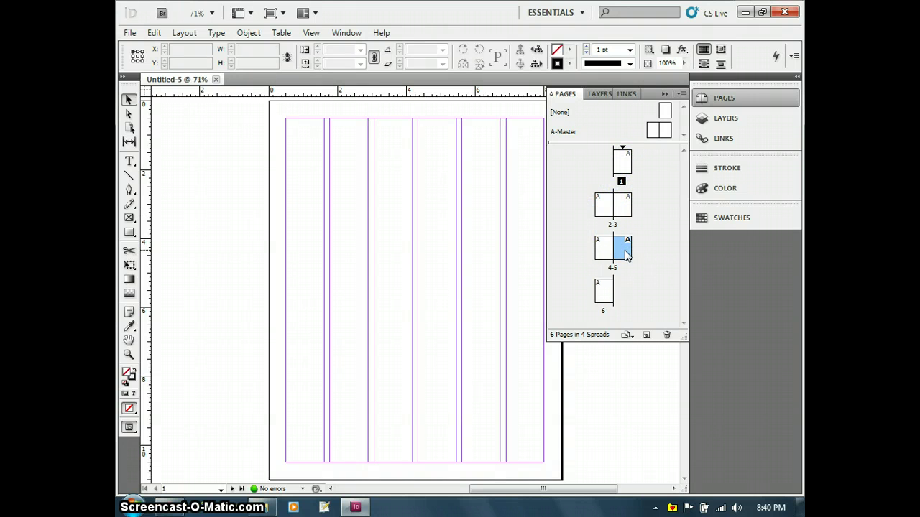
pyautogui.keyDown('alt'); pyautogui.click(623, 159); pyautogui.keyUp('alt')
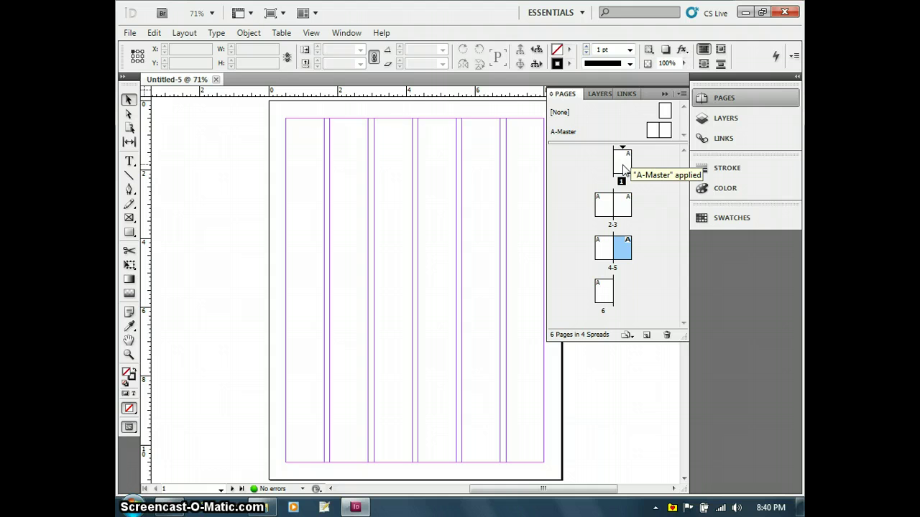
pyautogui.click(620, 162)
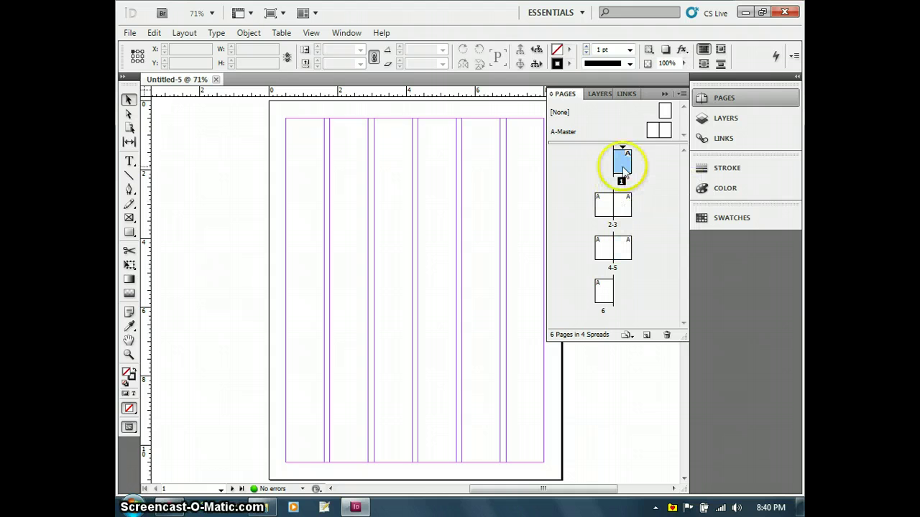
pyautogui.moveTo(606, 202); pyautogui.dragTo(599, 288)
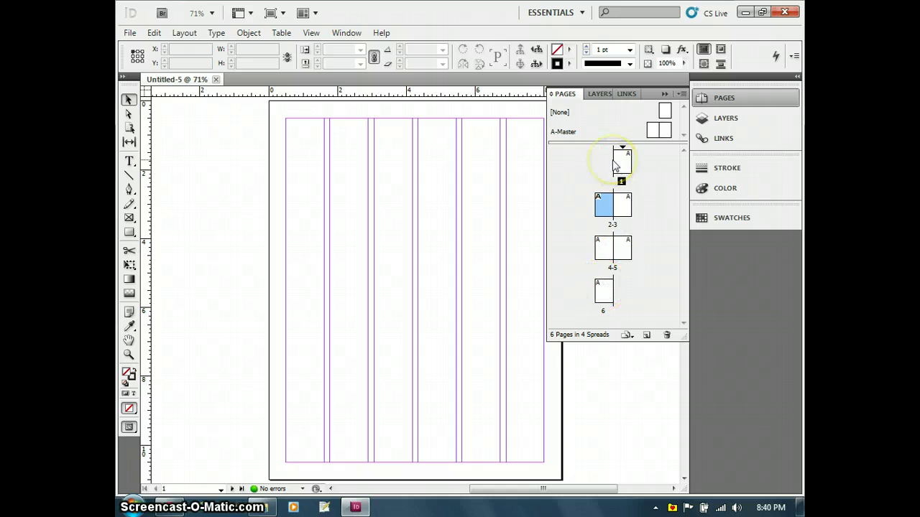
pyautogui.moveTo(604, 291); pyautogui.dragTo(622, 181)
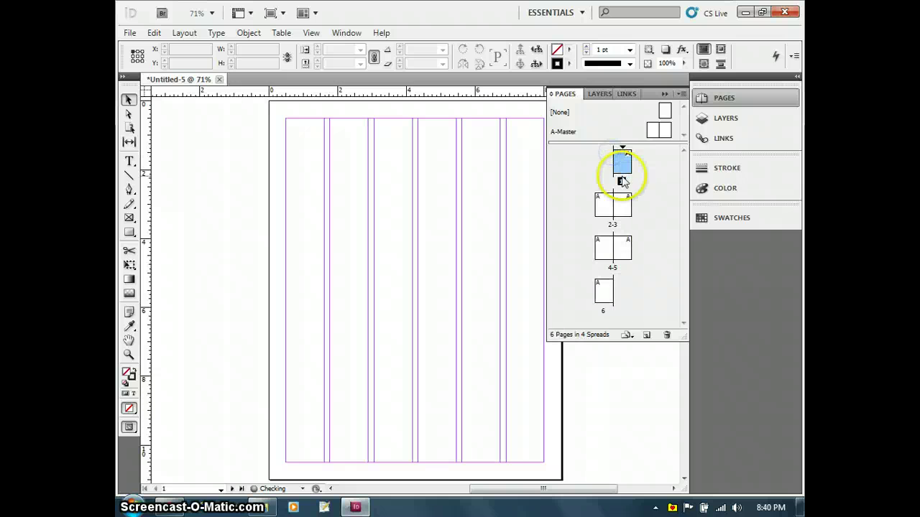
# Turn off page shuffling and drag pages 6 and 5 up to join the 3-4 spread.
pyautogui.click(683, 94)
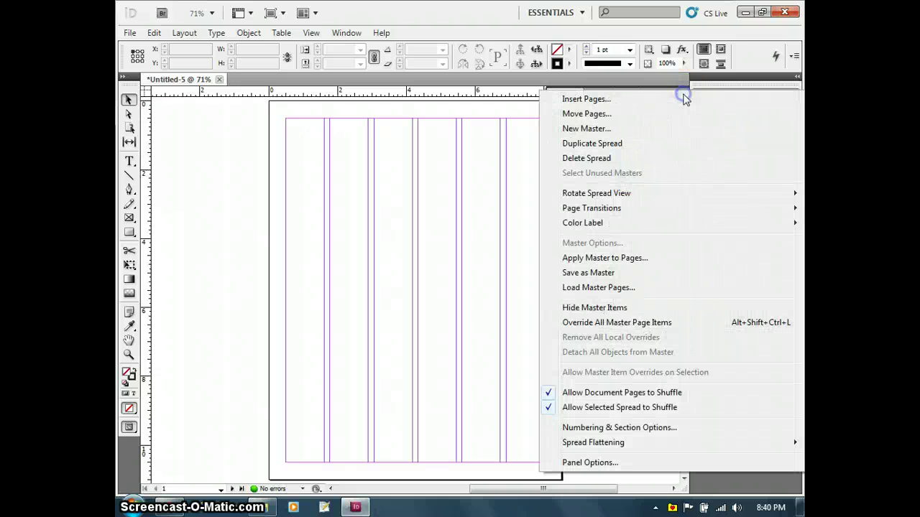
pyautogui.click(622, 392)
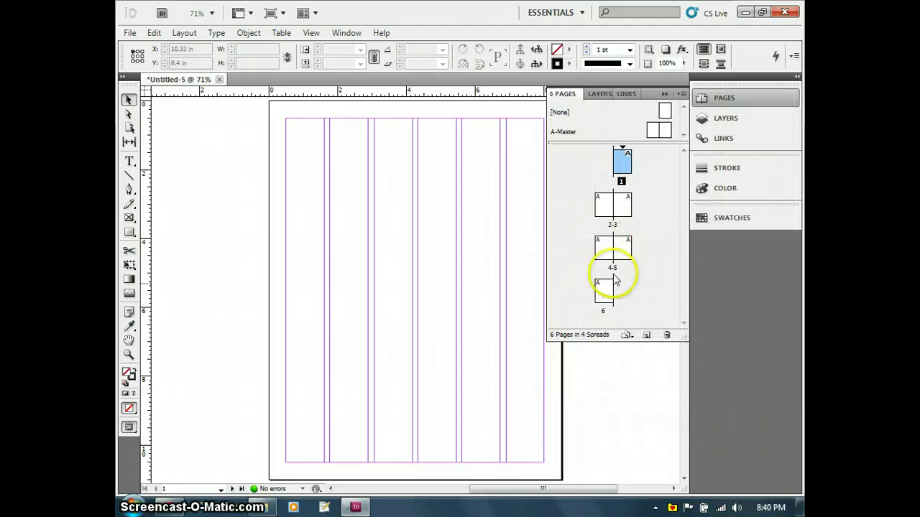
pyautogui.moveTo(605, 289); pyautogui.dragTo(610, 173)
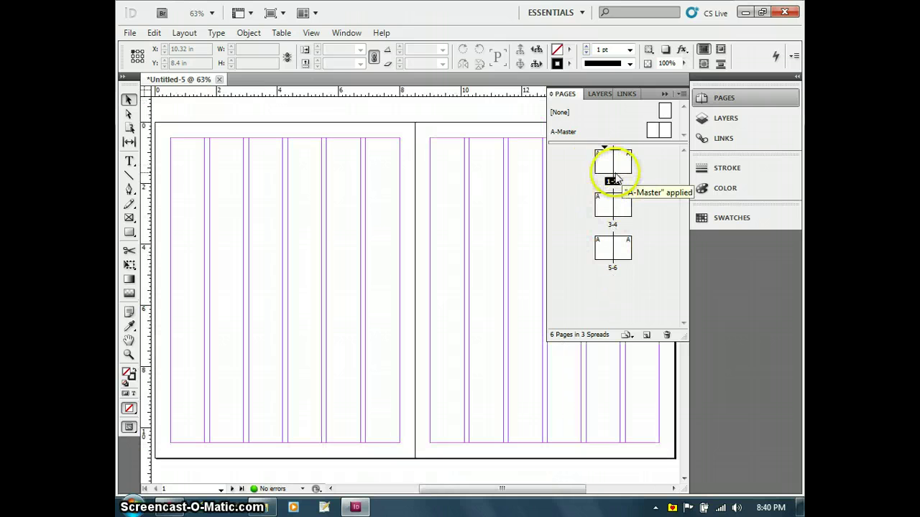
pyautogui.moveTo(610, 252); pyautogui.dragTo(601, 209)
# Select pages 1, 3, 5 and 6 in the Pages panel to check the new spread.
pyautogui.click(600, 164)
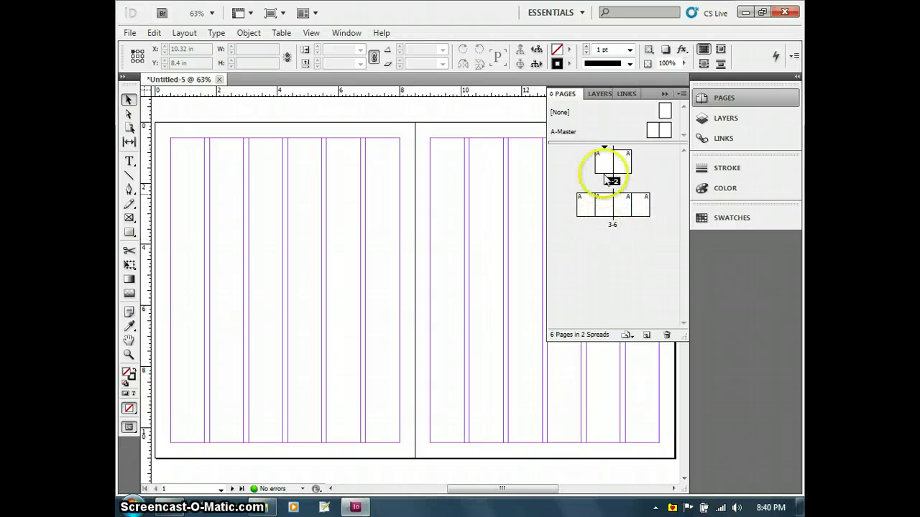
pyautogui.click(585, 204)
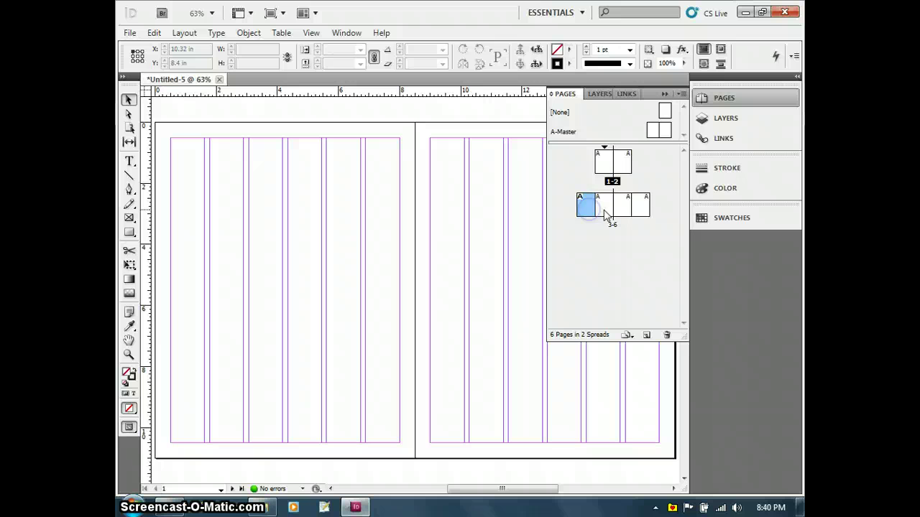
pyautogui.click(621, 206)
pyautogui.click(640, 209)
pyautogui.click(630, 167)
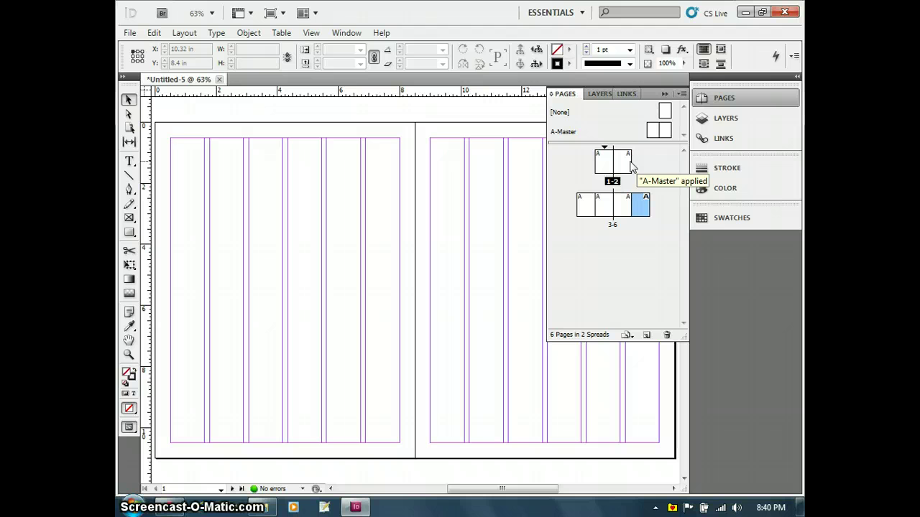
# Try Legal and 984 x 588 page sizes on page 6, then set it back to Letter.
pyautogui.click(629, 338)
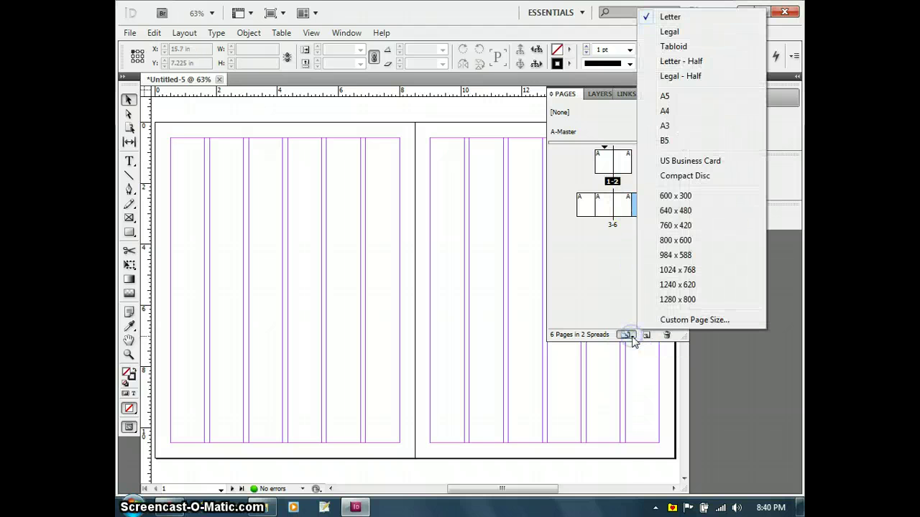
pyautogui.click(669, 32)
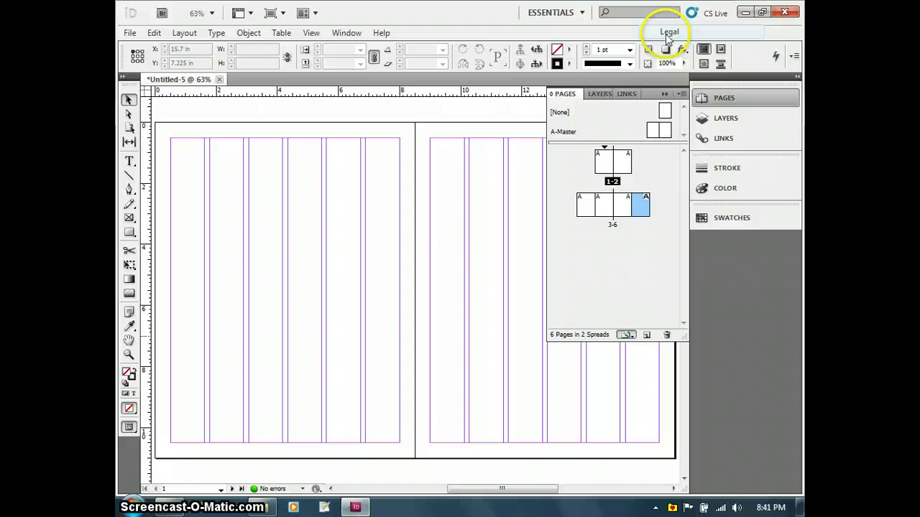
pyautogui.click(639, 208)
pyautogui.click(627, 336)
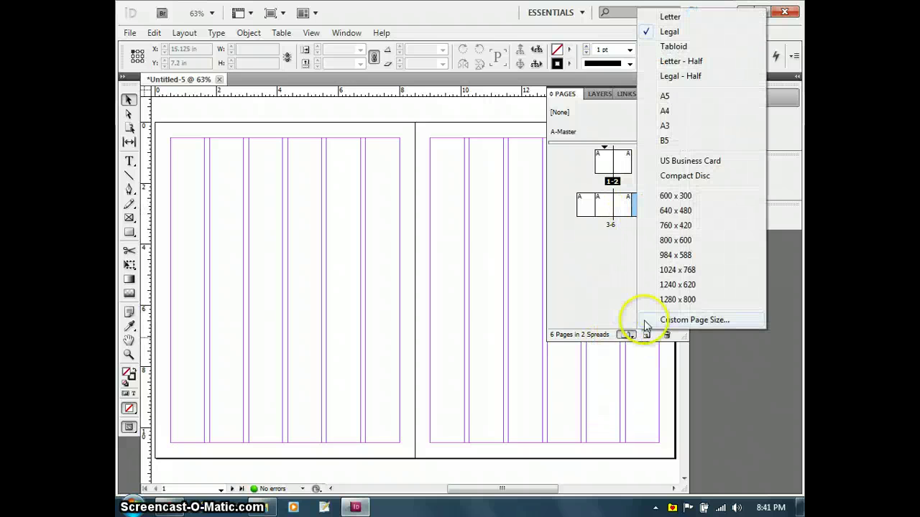
pyautogui.click(678, 255)
pyautogui.click(647, 218)
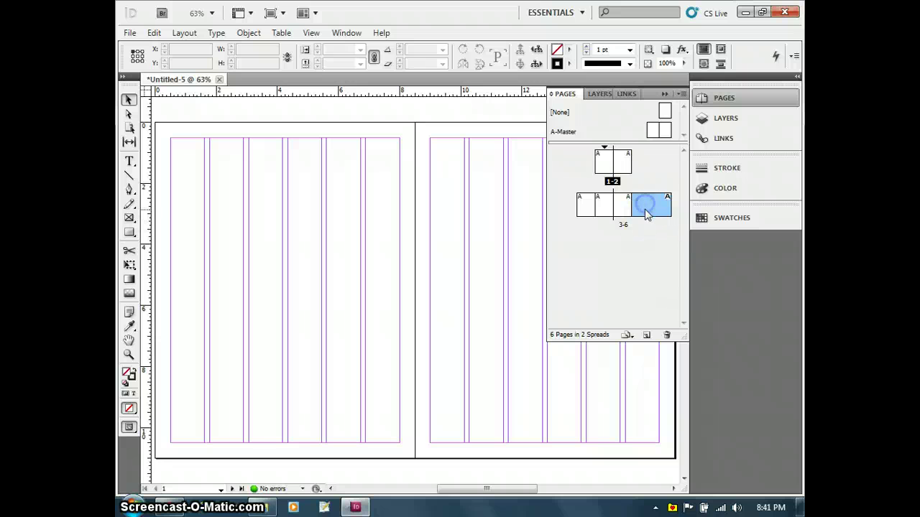
pyautogui.click(628, 335)
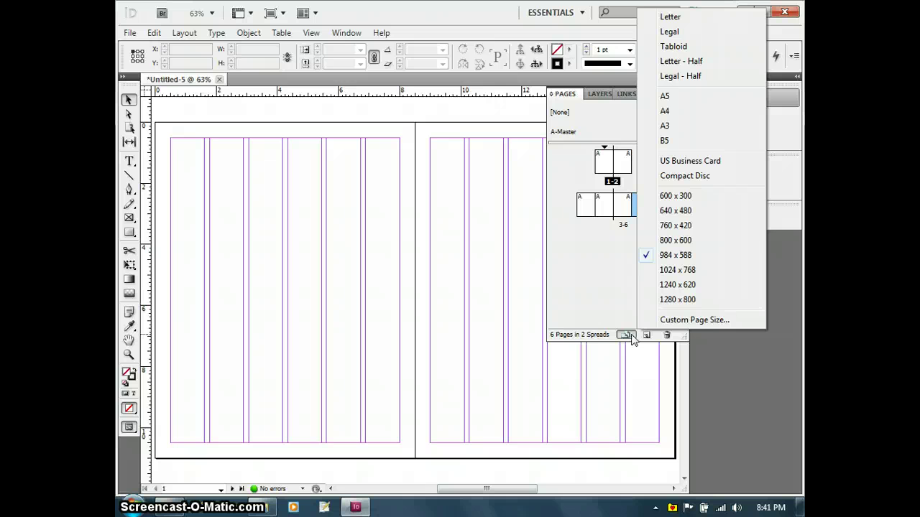
pyautogui.click(672, 17)
# Pull pages 6 and 3 out to regroup them and turn page shuffling back on.
pyautogui.click(641, 208)
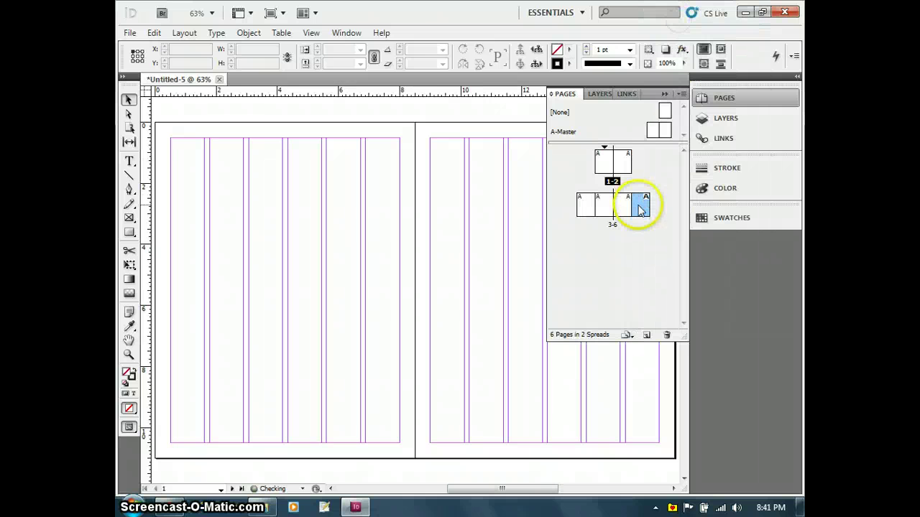
pyautogui.moveTo(641, 207)
pyautogui.mouseDown()
pyautogui.moveTo(606, 242)
pyautogui.moveTo(620, 257)
pyautogui.moveTo(643, 206)
pyautogui.moveTo(653, 209)
pyautogui.mouseUp()
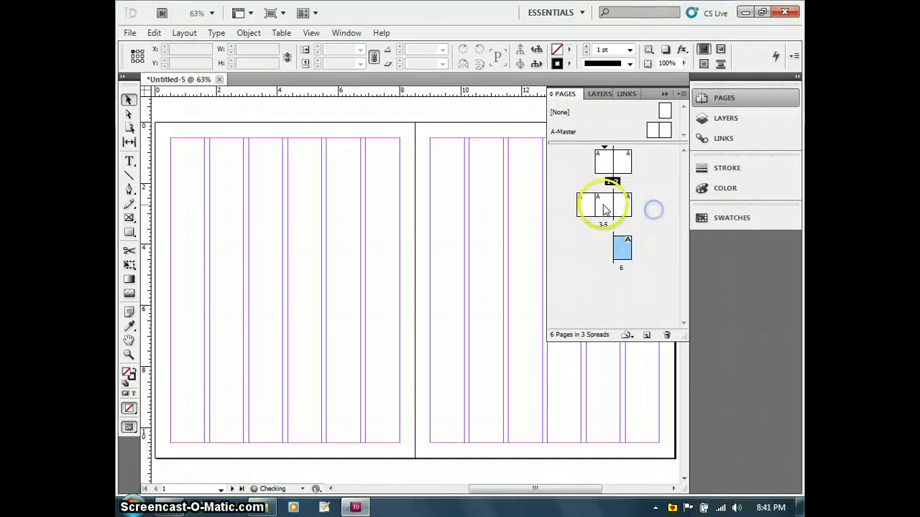
pyautogui.moveTo(590, 203); pyautogui.dragTo(612, 251)
pyautogui.click(610, 170)
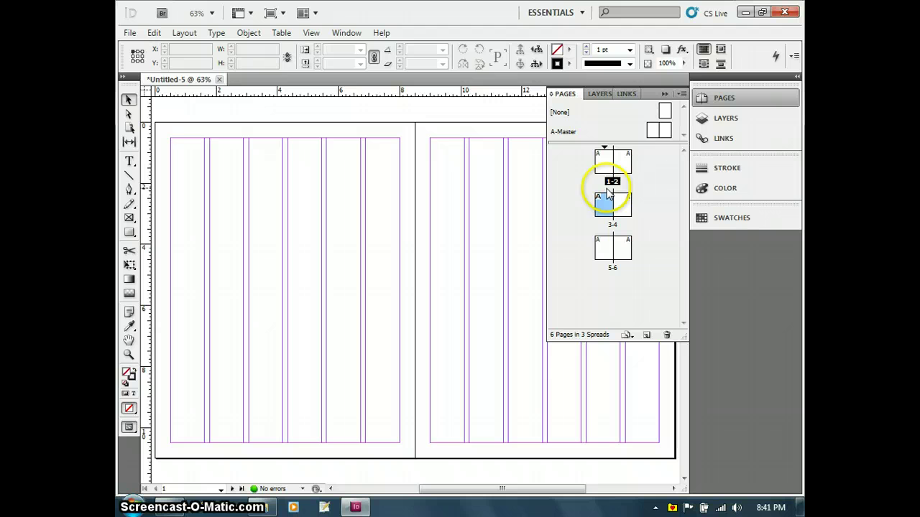
pyautogui.click(683, 94)
pyautogui.click(602, 392)
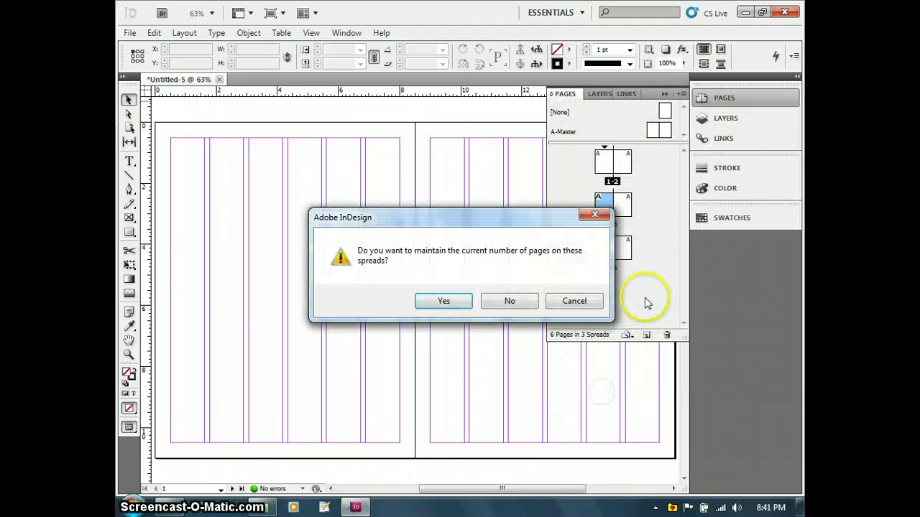
pyautogui.click(444, 302)
# Drag the pages to regroup them into spreads and select pages 3 and 6.
pyautogui.moveTo(608, 247); pyautogui.dragTo(624, 212)
pyautogui.click(622, 208)
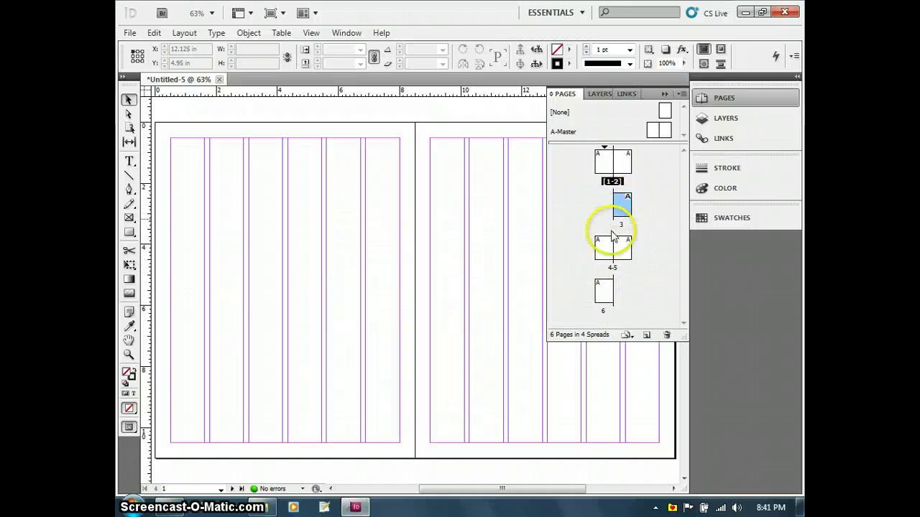
pyautogui.click(602, 291)
pyautogui.click(685, 116)
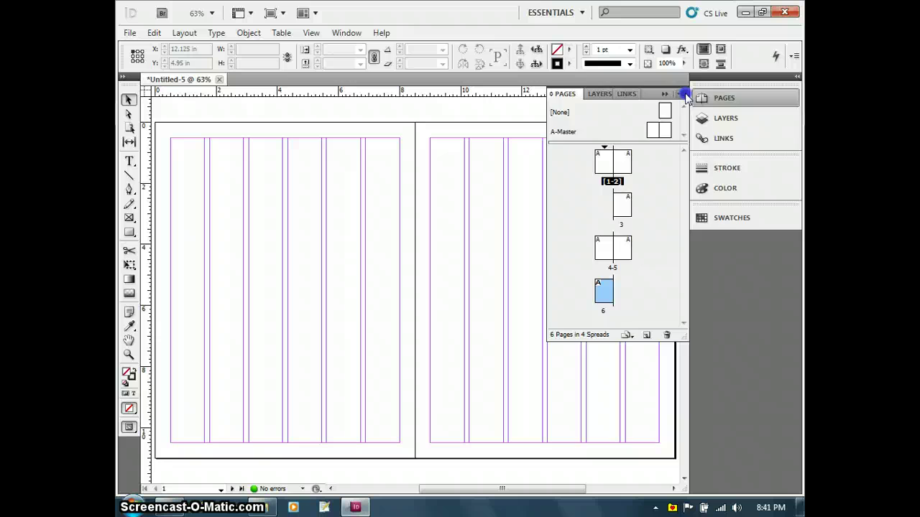
pyautogui.click(586, 260)
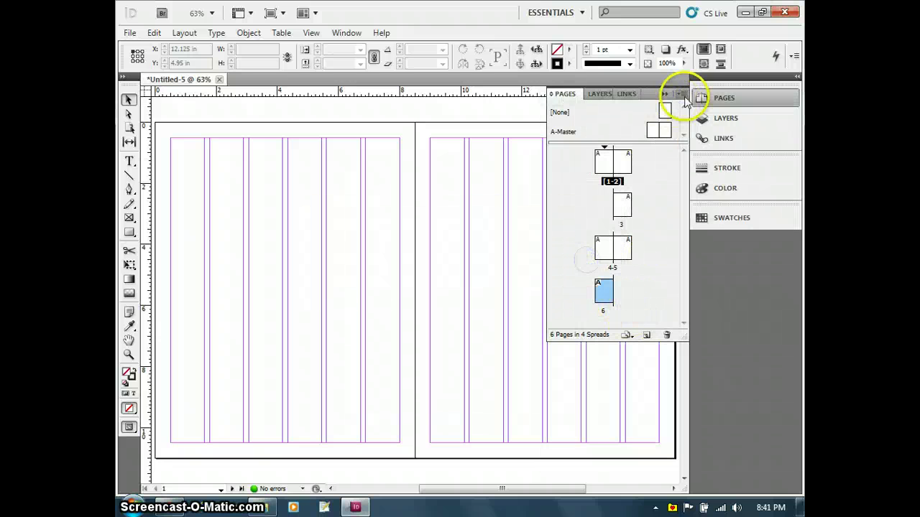
# Toggle page shuffling and move page 6 up to complete spreads 1-2, 3-4 and 5-6.
pyautogui.click(683, 96)
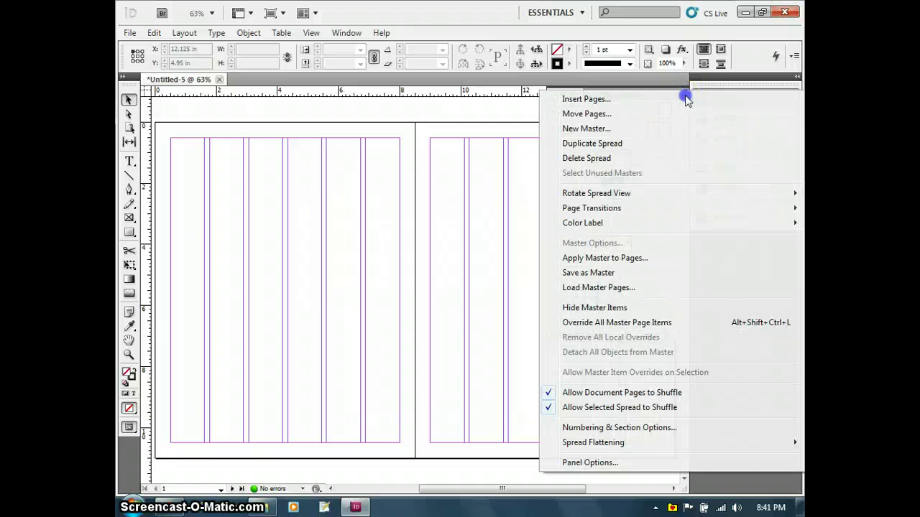
pyautogui.click(604, 393)
pyautogui.moveTo(607, 295); pyautogui.dragTo(613, 216)
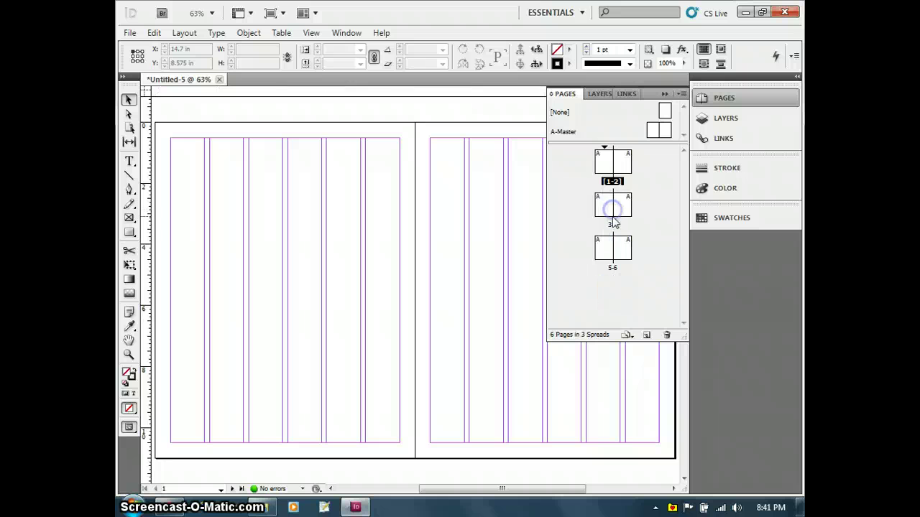
pyautogui.click(611, 159)
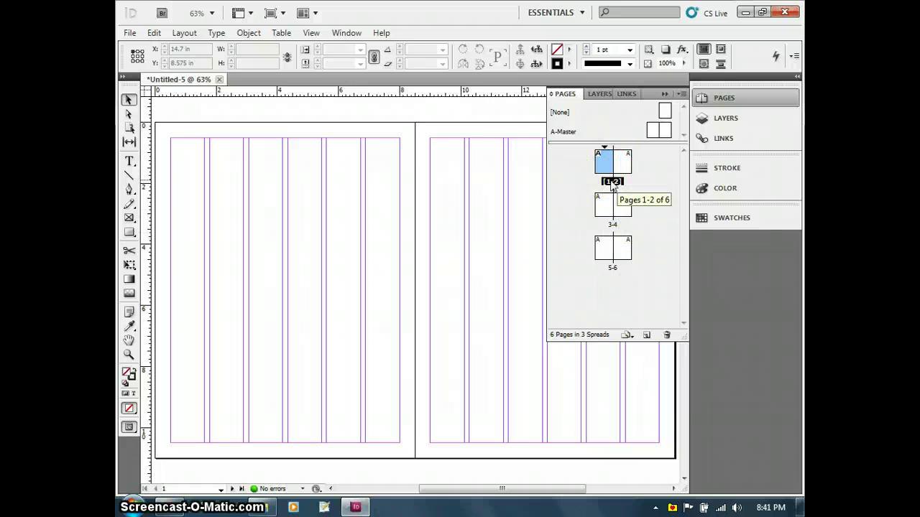
# Jump to page 1, browse pages 3, 5 and 6, then return to page 1.
pyautogui.click(608, 184)
pyautogui.doubleClick(602, 160)
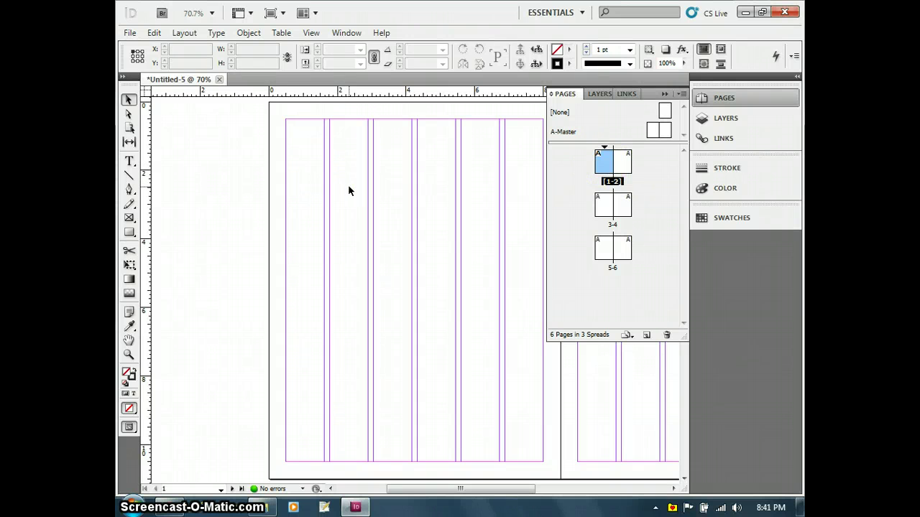
pyautogui.click(603, 205)
pyautogui.click(603, 249)
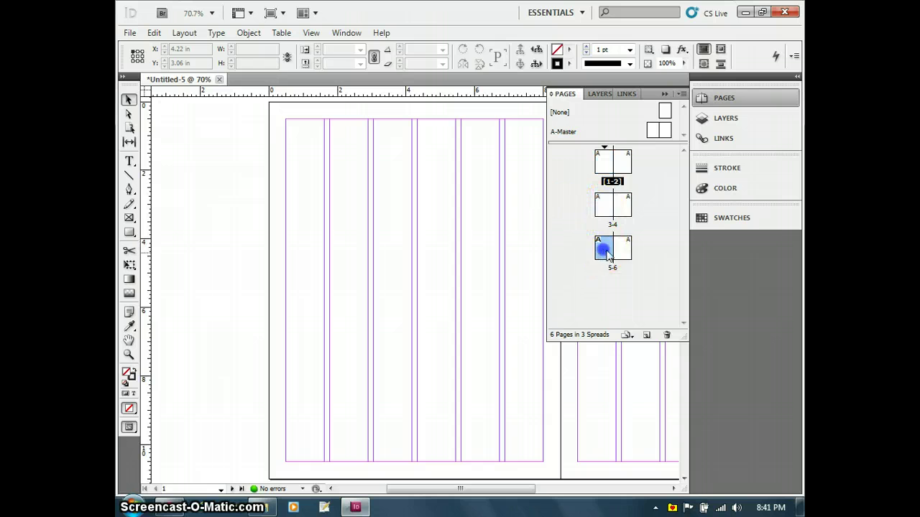
pyautogui.click(622, 250)
pyautogui.click(604, 207)
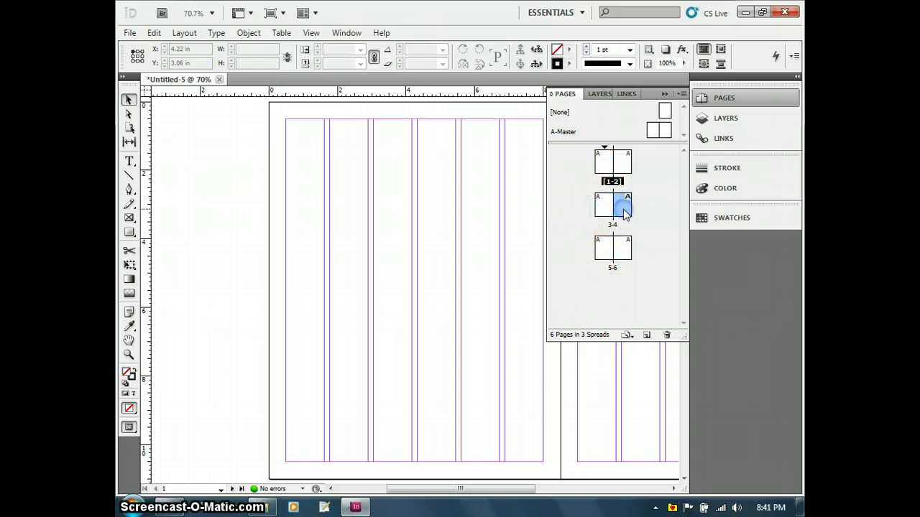
pyautogui.click(606, 252)
pyautogui.click(606, 253)
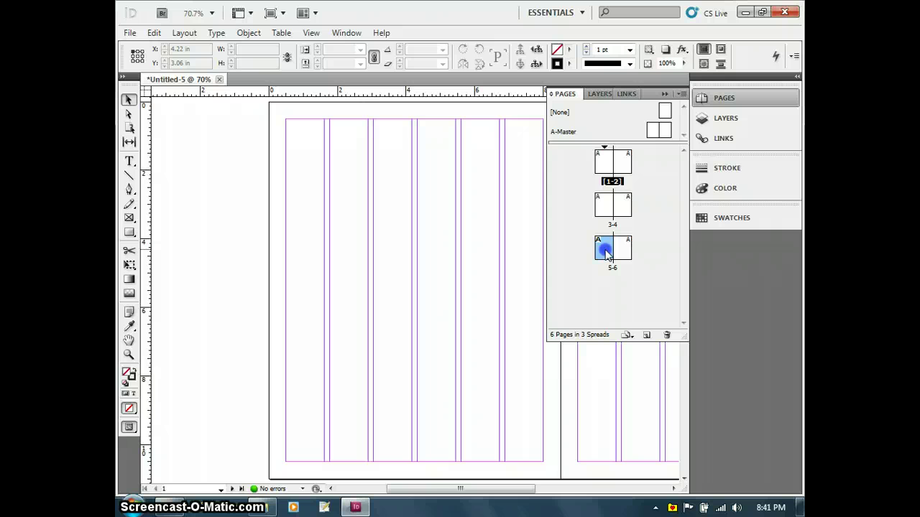
pyautogui.click(603, 160)
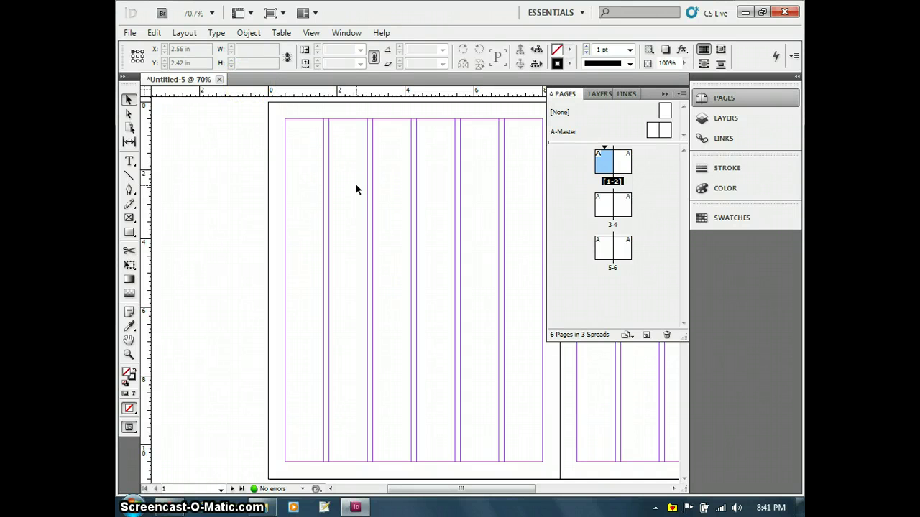
pyautogui.click(184, 33)
pyautogui.click(212, 64)
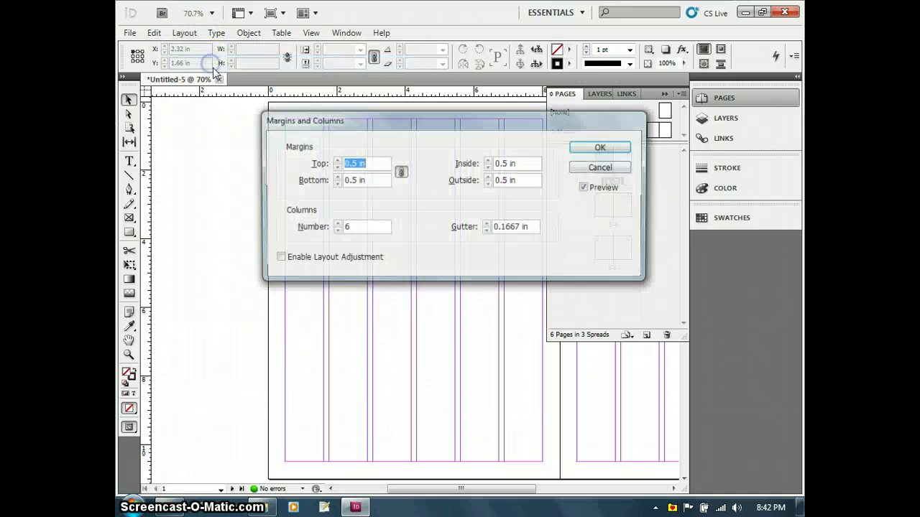
pyautogui.moveTo(376, 126); pyautogui.dragTo(427, 243)
pyautogui.click(385, 350)
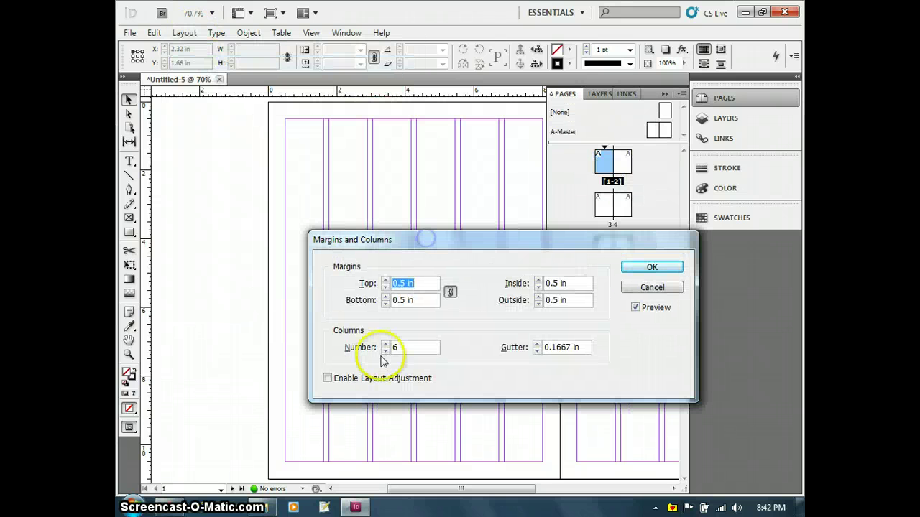
pyautogui.click(385, 351)
pyautogui.click(635, 308)
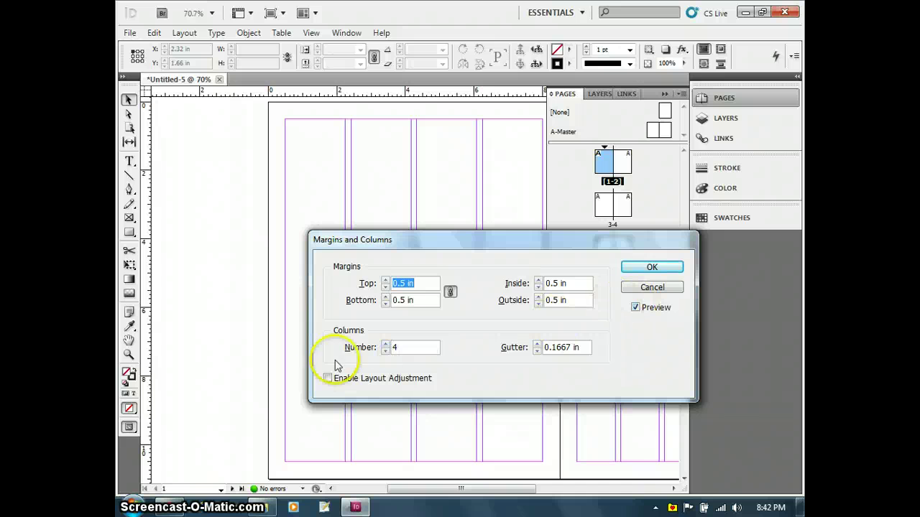
pyautogui.click(385, 345)
pyautogui.click(385, 345)
pyautogui.click(385, 281)
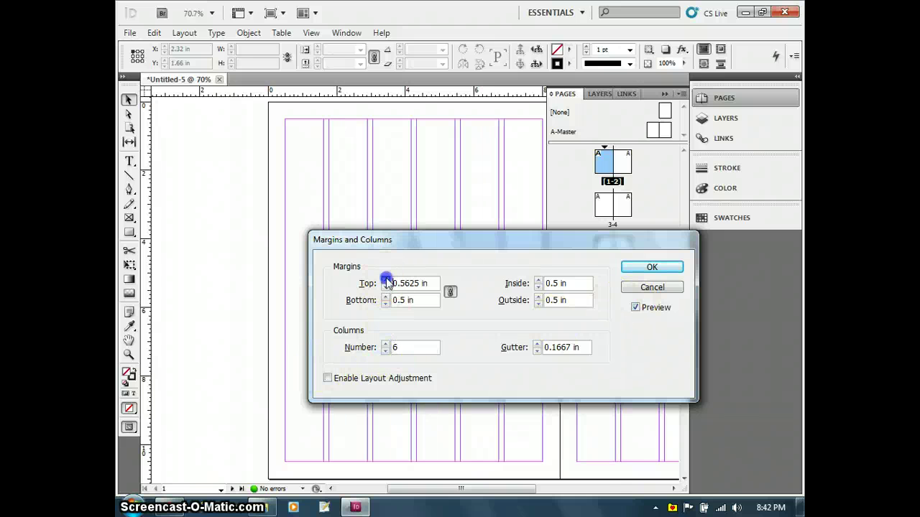
pyautogui.click(386, 281)
pyautogui.click(385, 281)
pyautogui.click(385, 281)
pyautogui.click(386, 281)
pyautogui.click(385, 281)
pyautogui.click(385, 281)
pyautogui.click(385, 287)
pyautogui.click(385, 287)
pyautogui.click(386, 286)
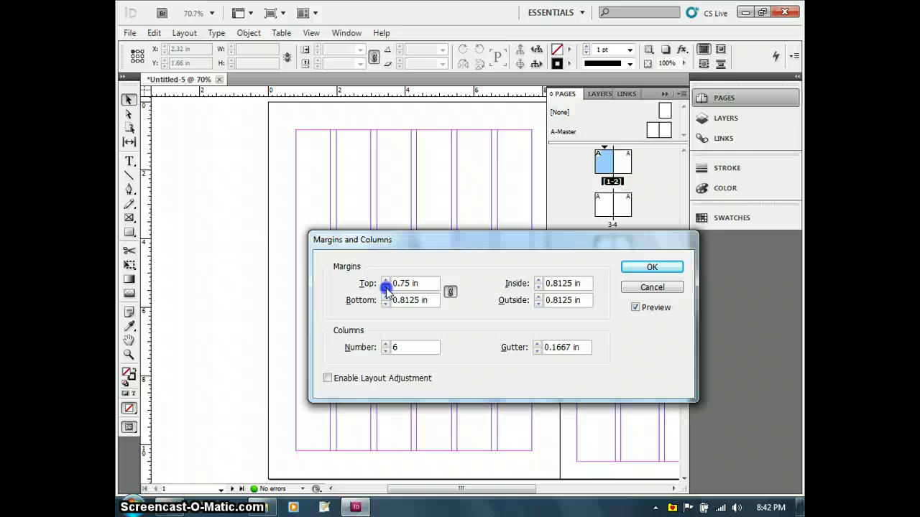
pyautogui.click(385, 287)
pyautogui.click(386, 286)
pyautogui.click(385, 287)
pyautogui.click(385, 286)
pyautogui.click(385, 286)
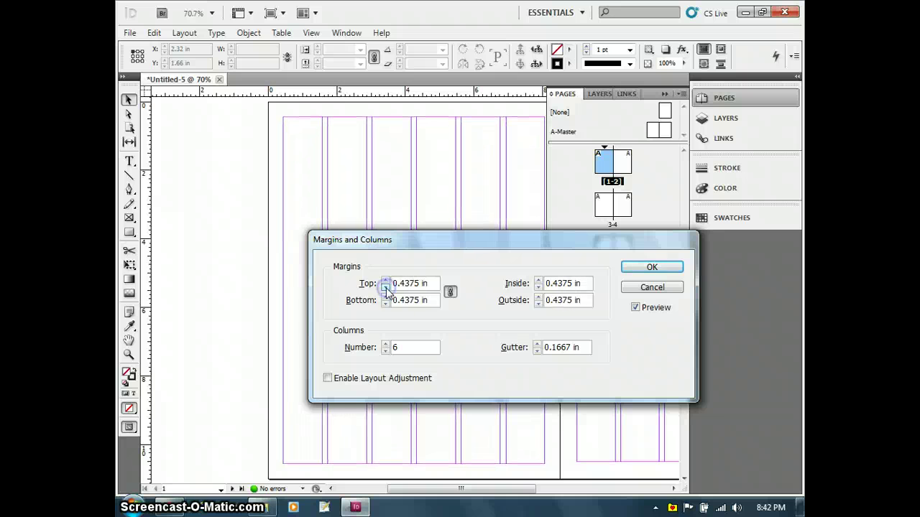
pyautogui.click(645, 288)
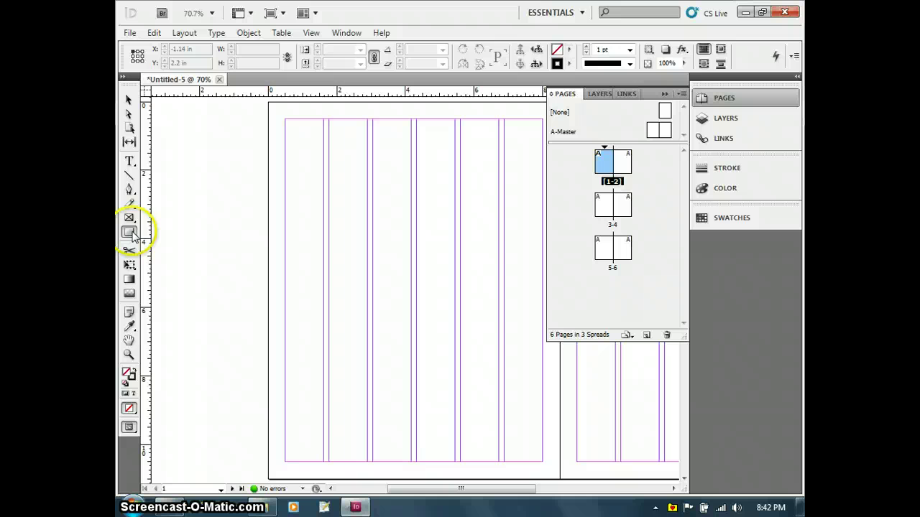
# Draw a rectangle frame from the page's top-left margin corner.
pyautogui.moveTo(132, 234); pyautogui.dragTo(197, 230)
pyautogui.moveTo(130, 217); pyautogui.dragTo(176, 217)
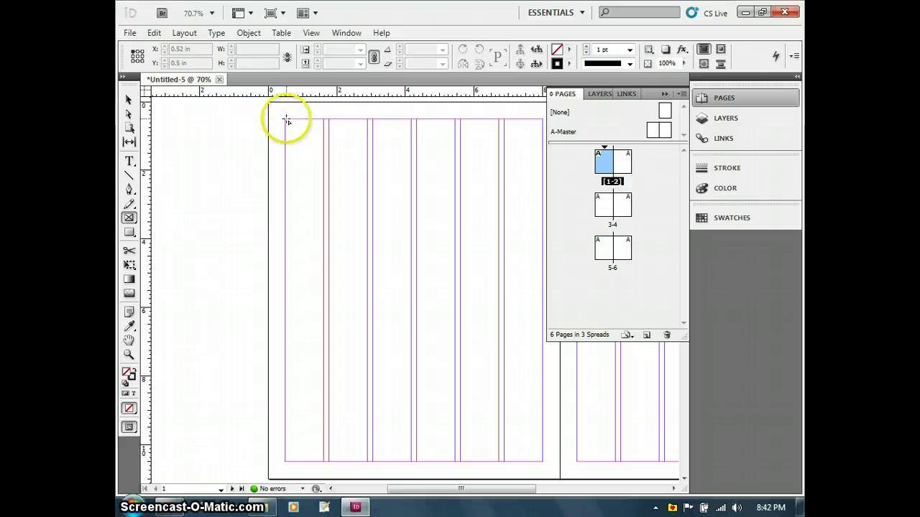
pyautogui.moveTo(287, 120); pyautogui.dragTo(543, 119)
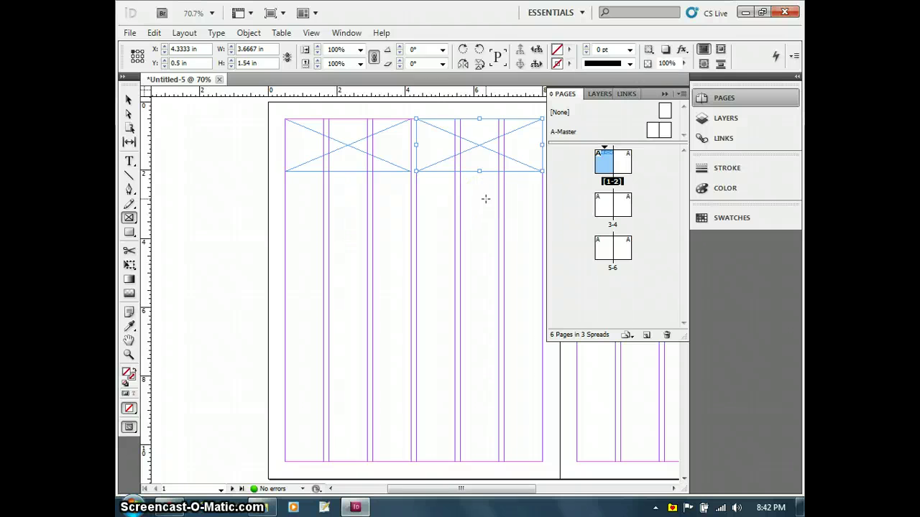
# Draw a text frame below the left frame and type 'rei werewr twertwertwert wert'.
pyautogui.click(129, 161)
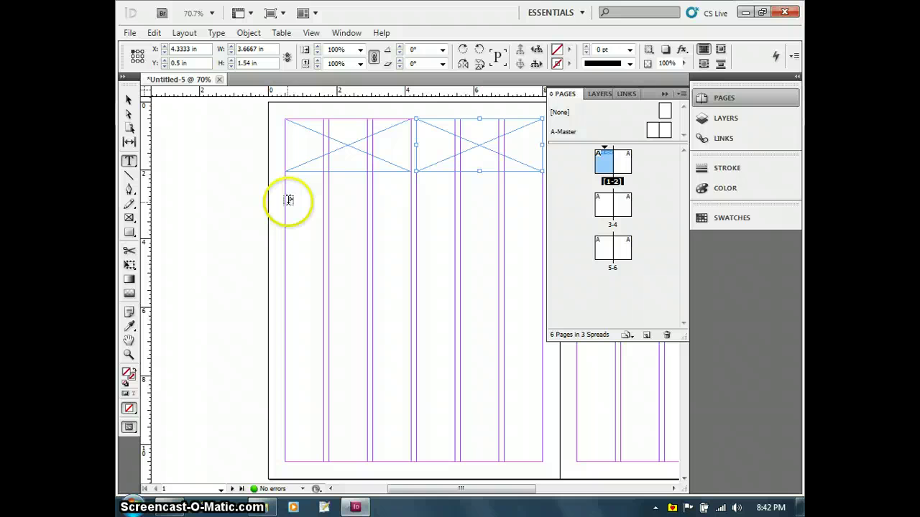
pyautogui.moveTo(285, 193); pyautogui.dragTo(368, 255)
pyautogui.write('rei wer')
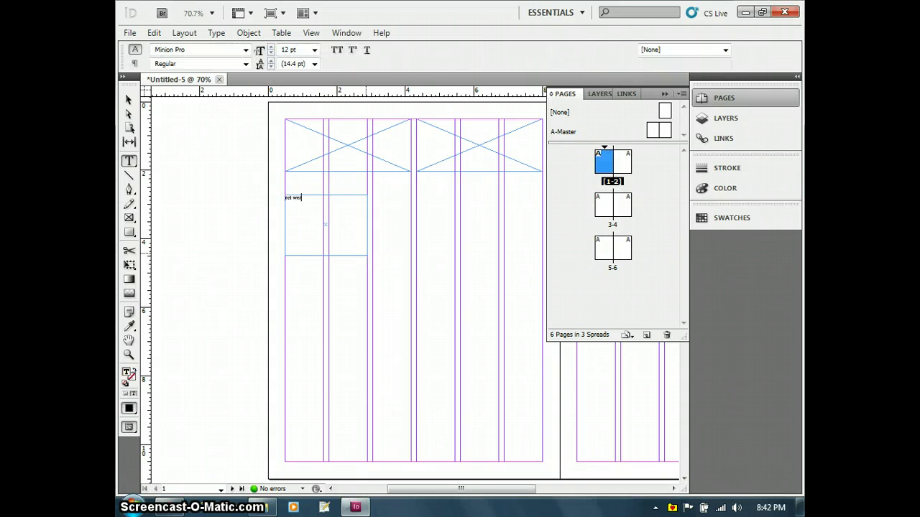
pyautogui.write('ewr twertwertwert wertwer-')
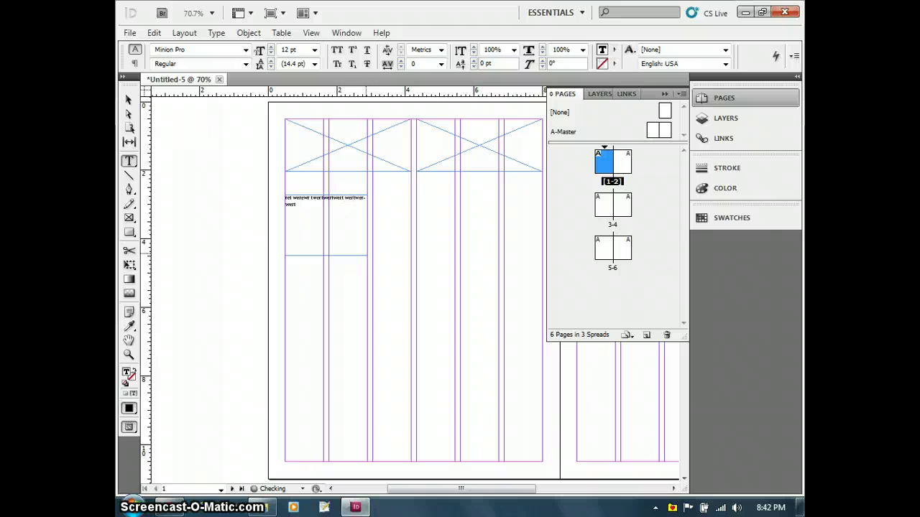
pyautogui.click(127, 102)
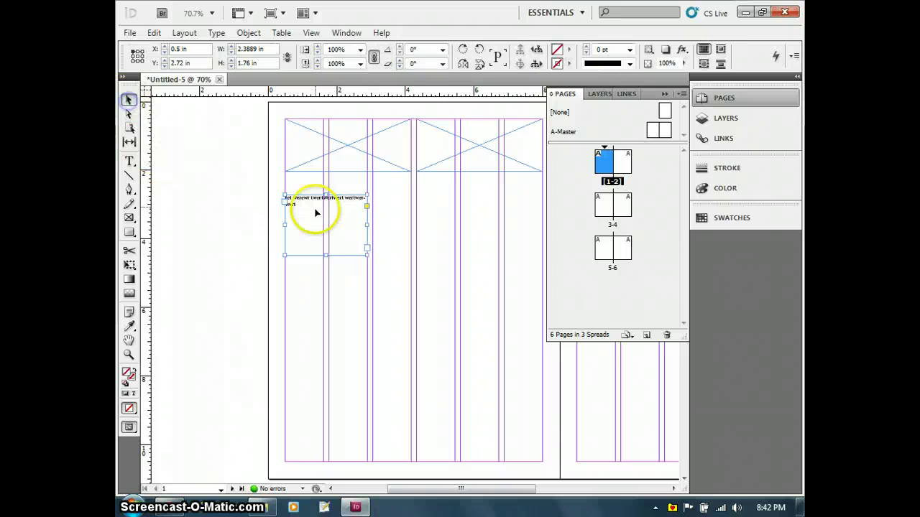
pyautogui.click(448, 162)
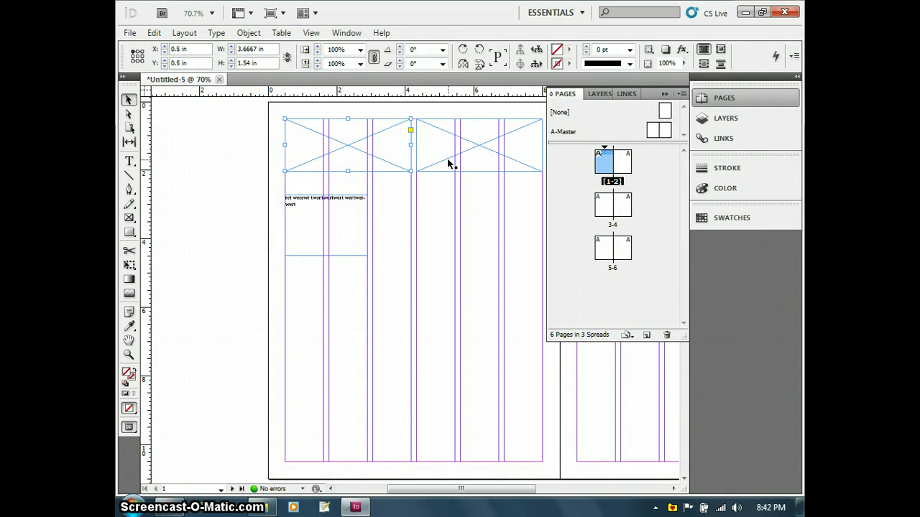
pyautogui.click(383, 137)
# Fill the left top frame cyan, the right top frame dark blue, and the text frame orange.
pyautogui.click(749, 188)
pyautogui.moveTo(594, 235); pyautogui.dragTo(640, 236)
pyautogui.click(505, 148)
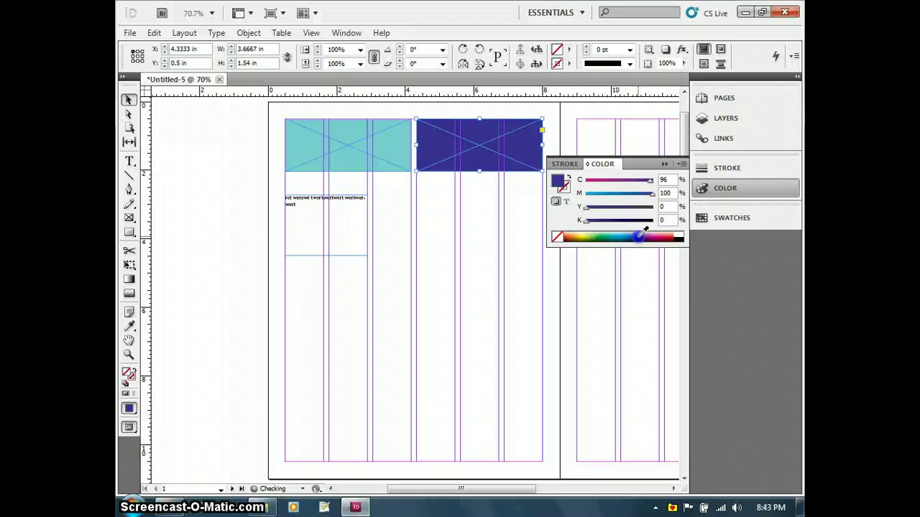
pyautogui.click(440, 196)
pyautogui.click(331, 236)
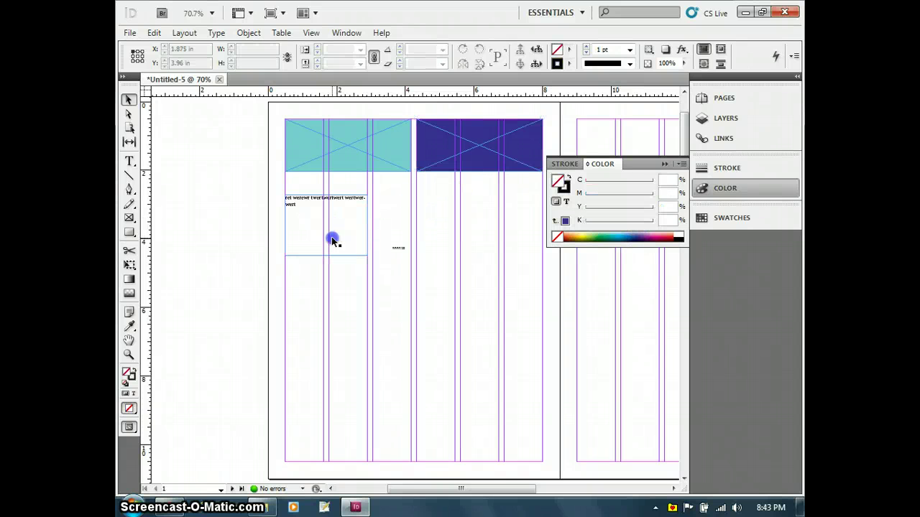
pyautogui.click(358, 206)
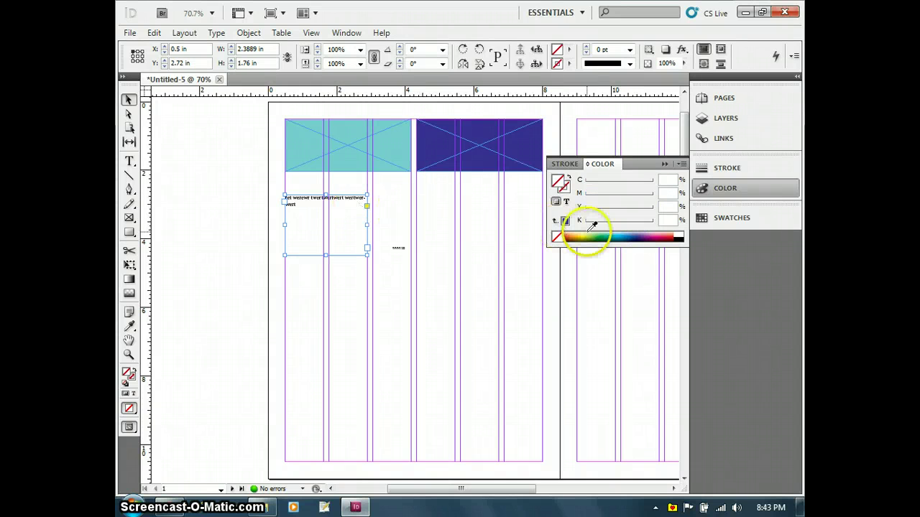
pyautogui.moveTo(585, 240); pyautogui.dragTo(579, 231)
pyautogui.click(396, 237)
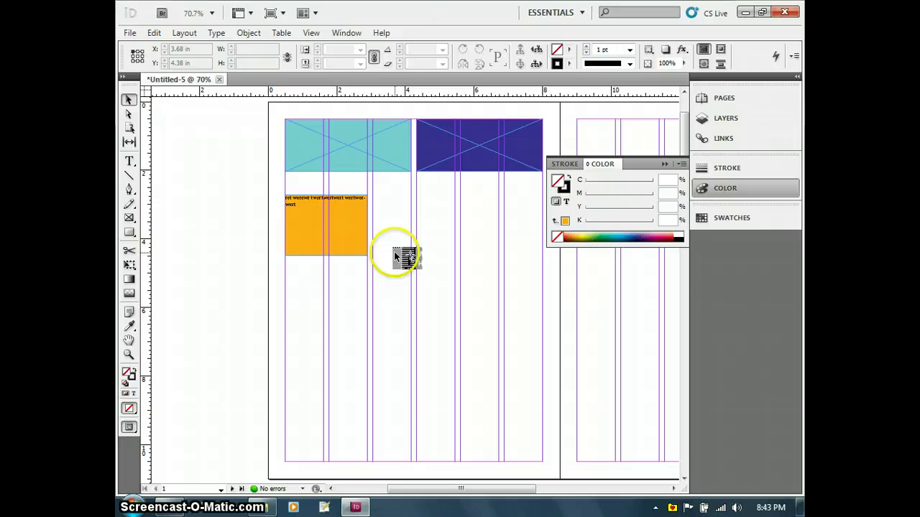
pyautogui.click(347, 148)
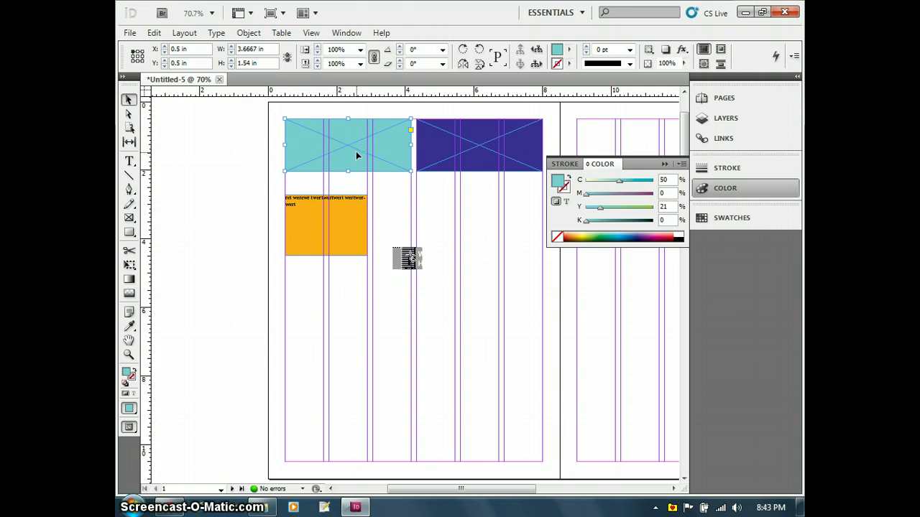
# Draw a rectangle right of the orange frame and fill it teal.
pyautogui.click(125, 233)
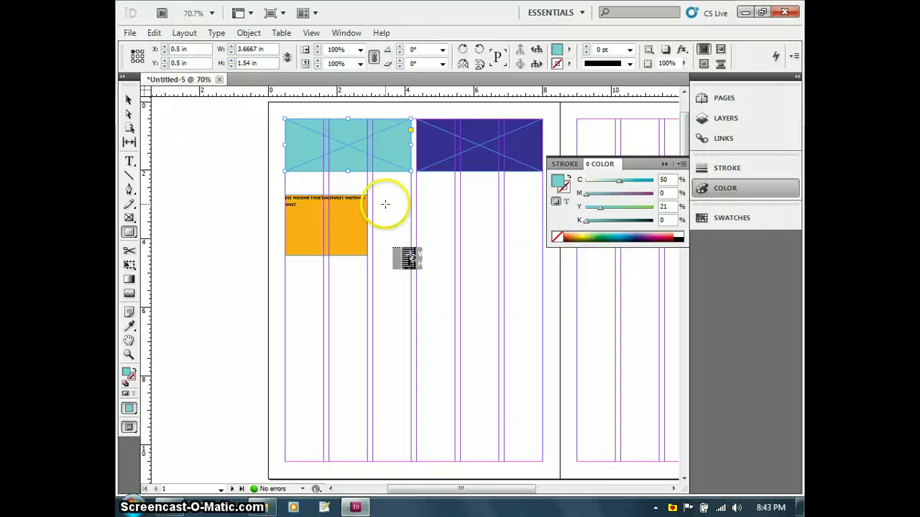
pyautogui.moveTo(372, 197); pyautogui.dragTo(543, 256)
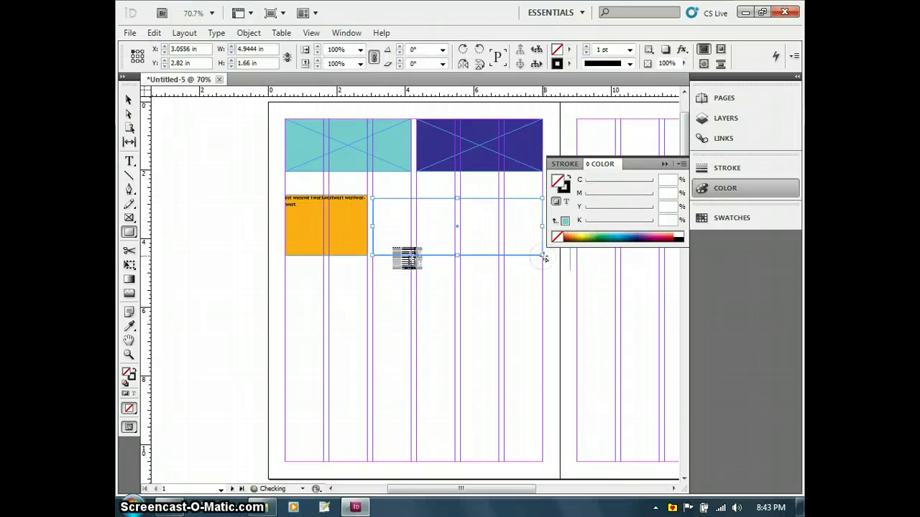
pyautogui.click(612, 237)
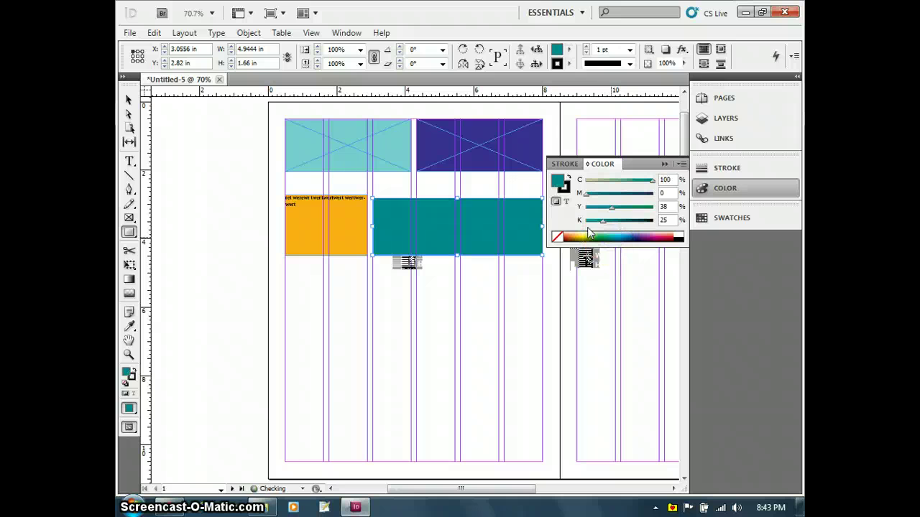
pyautogui.click(129, 100)
pyautogui.click(425, 218)
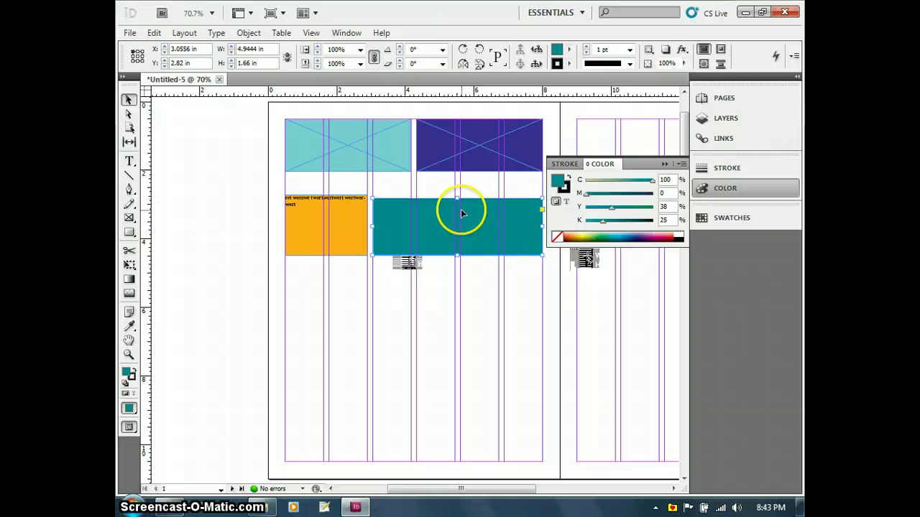
pyautogui.hotkey('ctrl', 'shift', 'a')
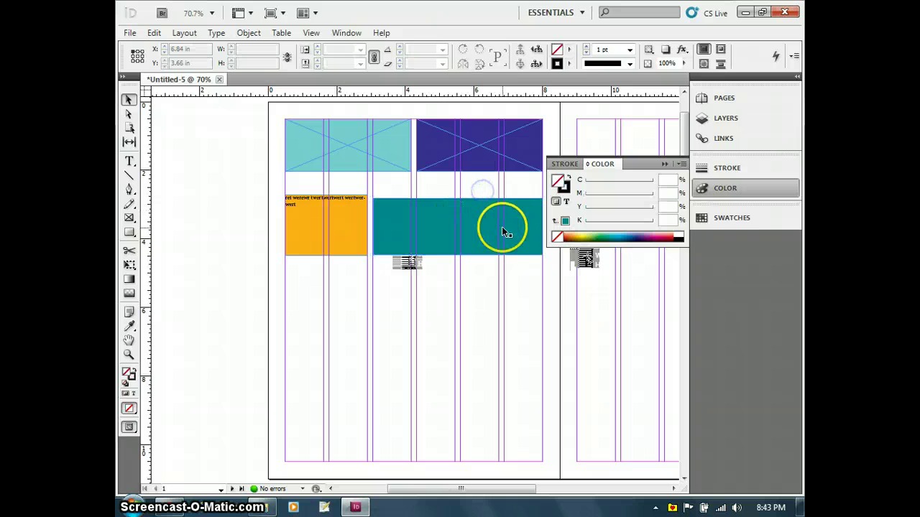
pyautogui.click(482, 227)
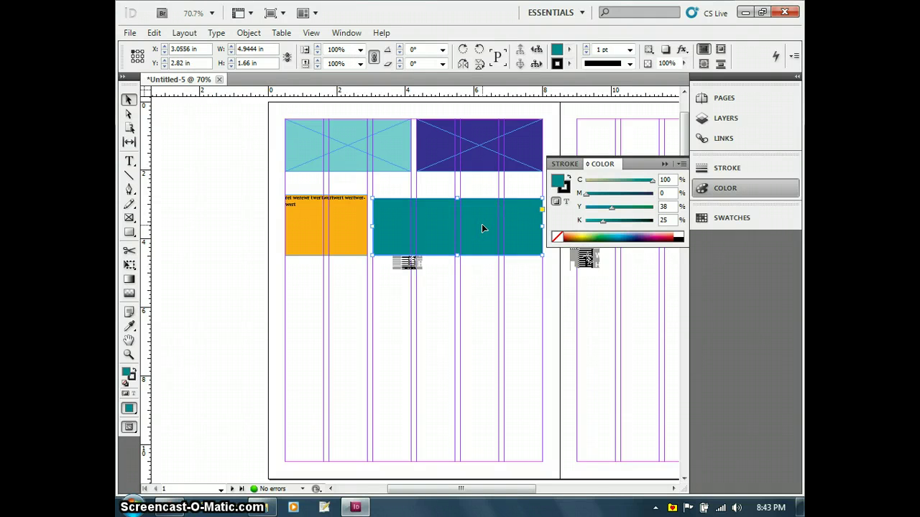
# In Margins and Columns, step the margins up to 0.9375 in and back to 0.5 in.
pyautogui.click(184, 33)
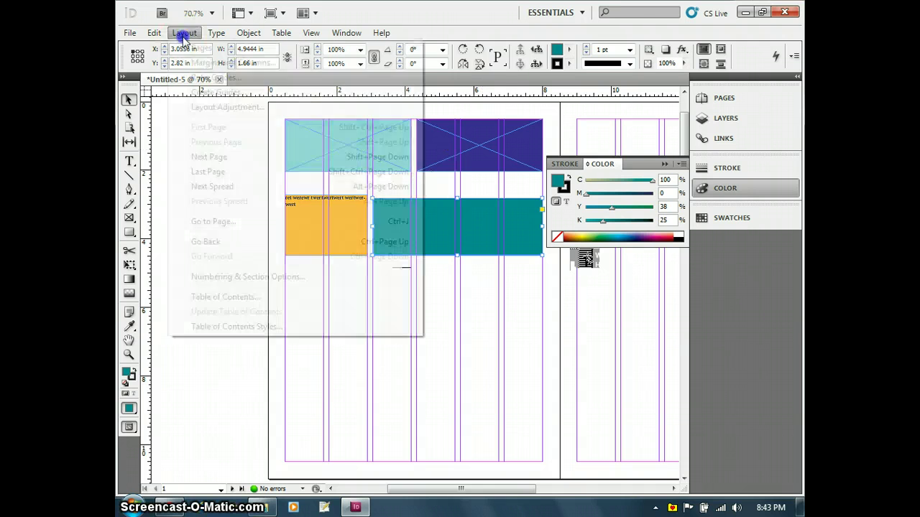
pyautogui.click(212, 63)
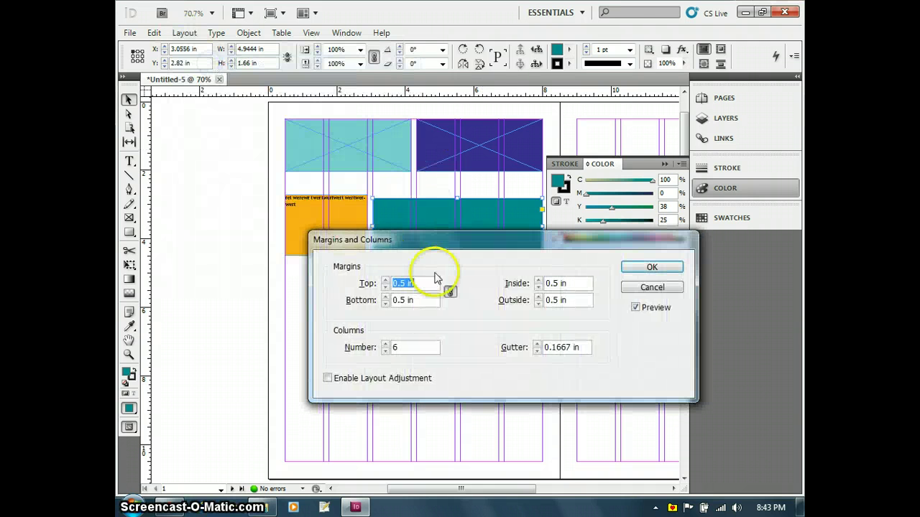
pyautogui.click(385, 281)
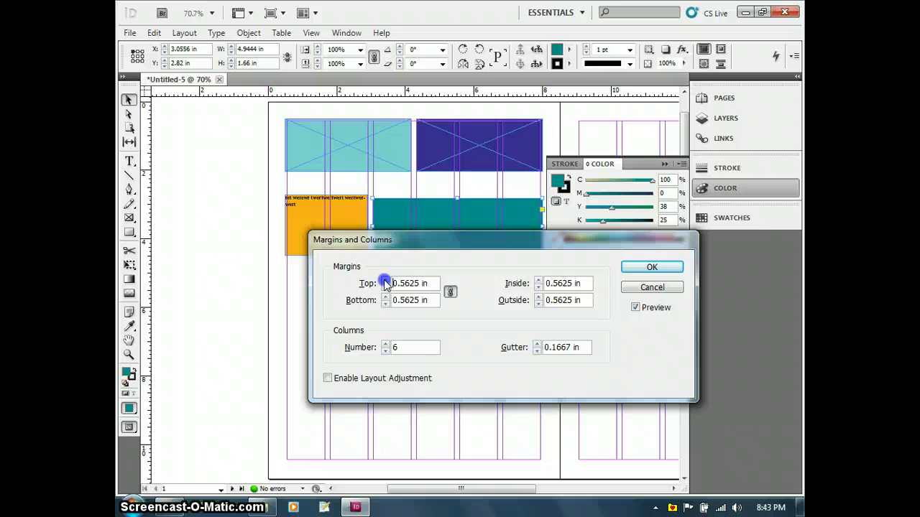
pyautogui.click(385, 280)
pyautogui.click(385, 281)
pyautogui.click(385, 281)
pyautogui.click(385, 280)
pyautogui.click(386, 281)
pyautogui.click(385, 281)
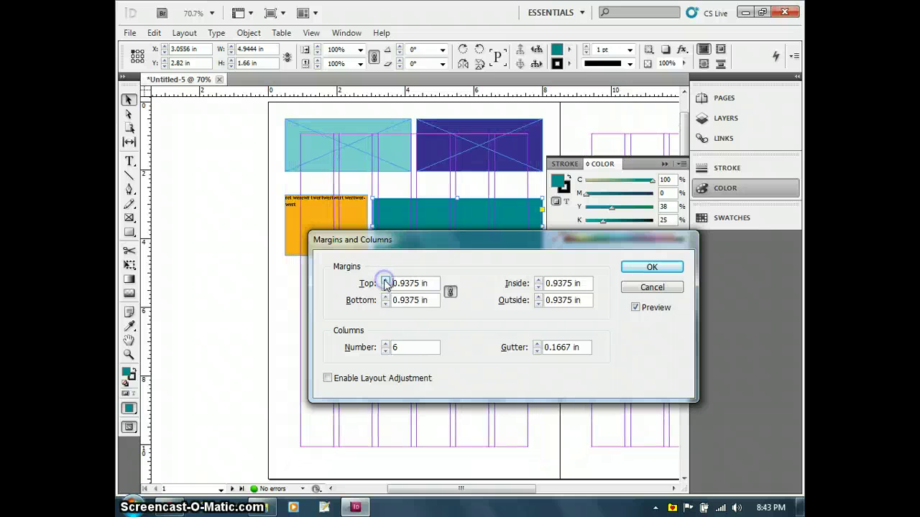
pyautogui.click(385, 287)
pyautogui.click(385, 286)
pyautogui.click(385, 287)
pyautogui.click(385, 286)
pyautogui.click(385, 287)
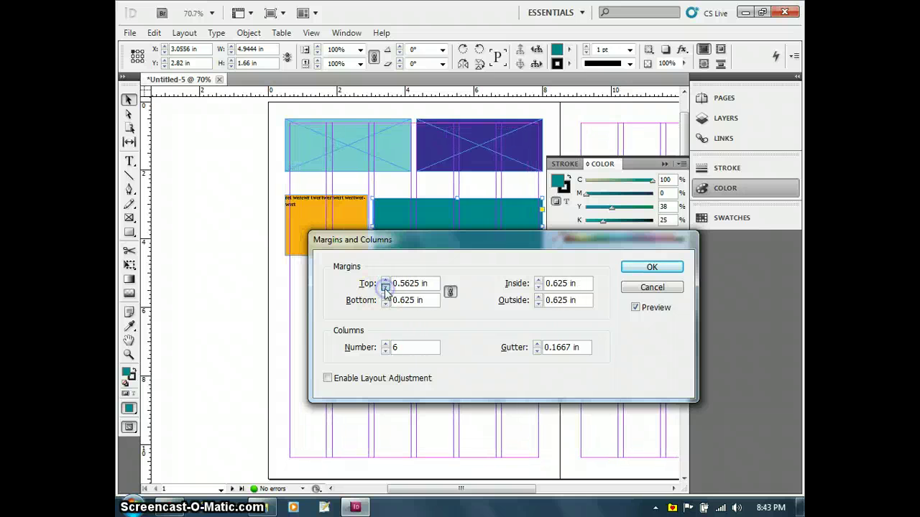
pyautogui.click(385, 287)
pyautogui.click(385, 287)
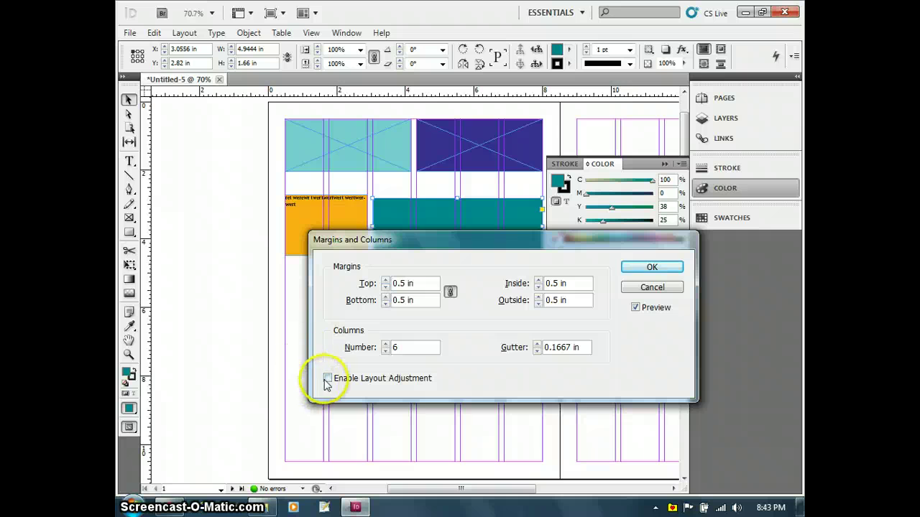
# Set all margins to 0.375 in and apply them with layout adjustment.
pyautogui.click(385, 280)
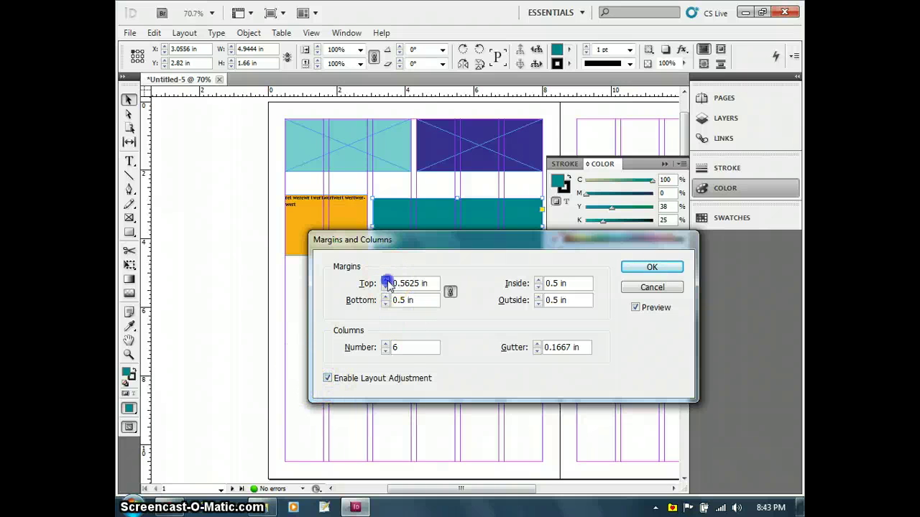
pyautogui.click(385, 280)
pyautogui.click(385, 280)
pyautogui.click(385, 280)
pyautogui.click(385, 280)
pyautogui.click(385, 280)
pyautogui.click(385, 280)
pyautogui.click(385, 280)
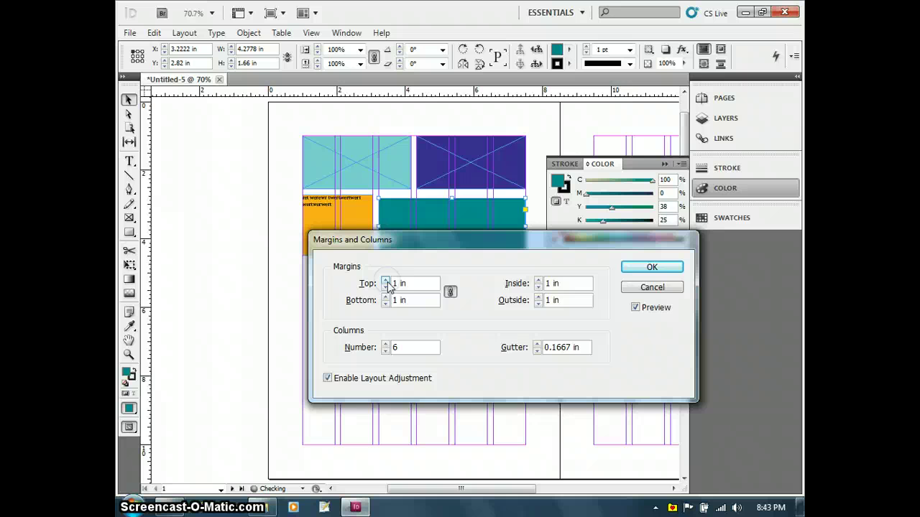
pyautogui.click(385, 288)
pyautogui.click(385, 287)
pyautogui.click(385, 287)
pyautogui.click(386, 288)
pyautogui.click(385, 287)
pyautogui.click(385, 287)
pyautogui.click(385, 287)
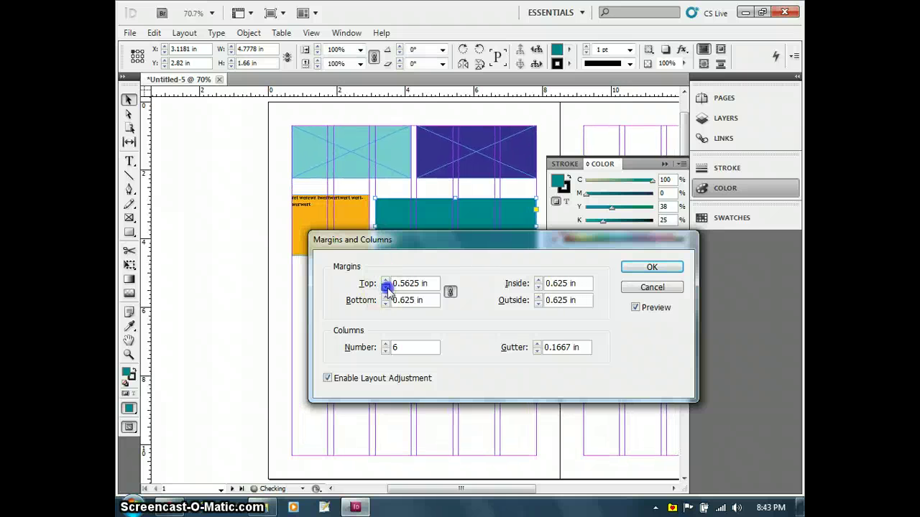
pyautogui.click(385, 288)
pyautogui.click(386, 288)
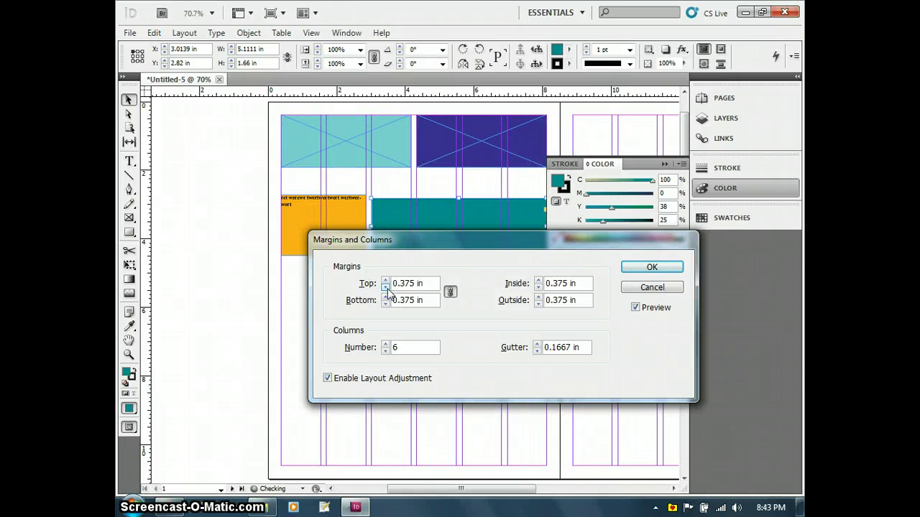
pyautogui.click(656, 267)
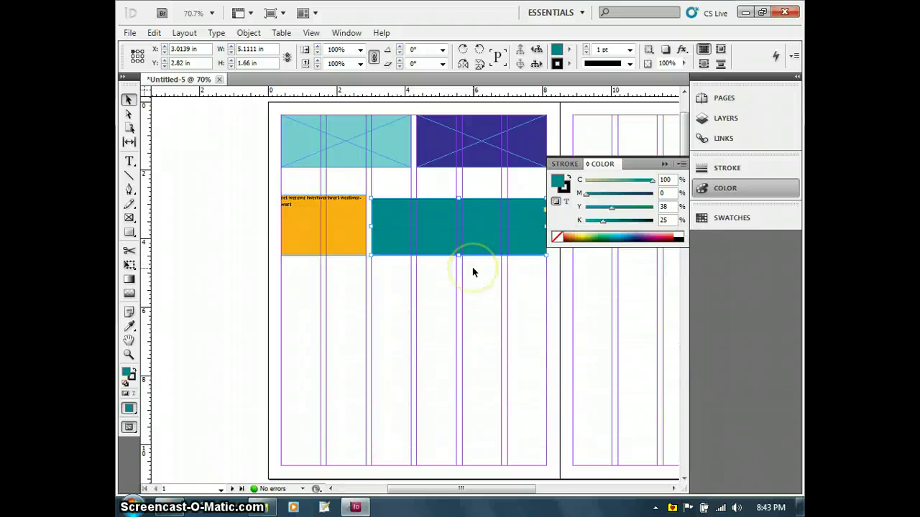
# With the Gap tool, widen the orange frame and extend the orange and teal frames further down.
pyautogui.click(129, 143)
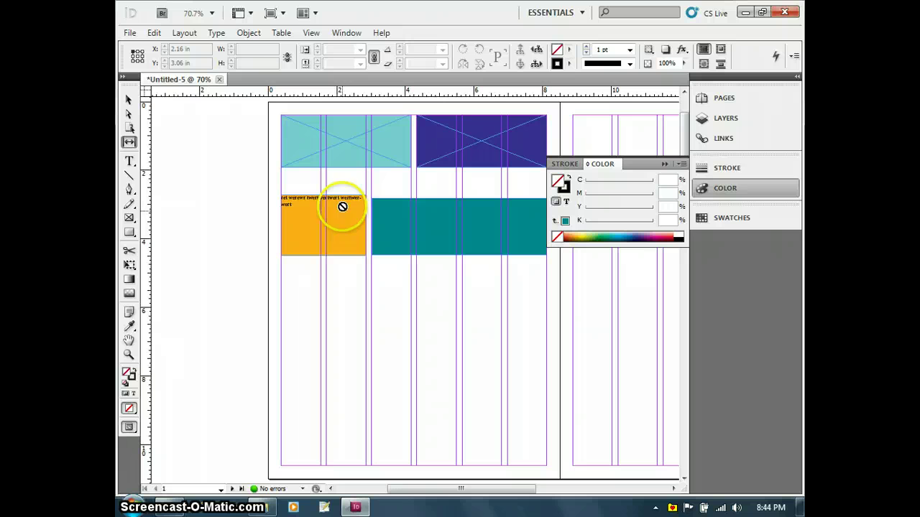
pyautogui.moveTo(370, 219); pyautogui.dragTo(441, 229)
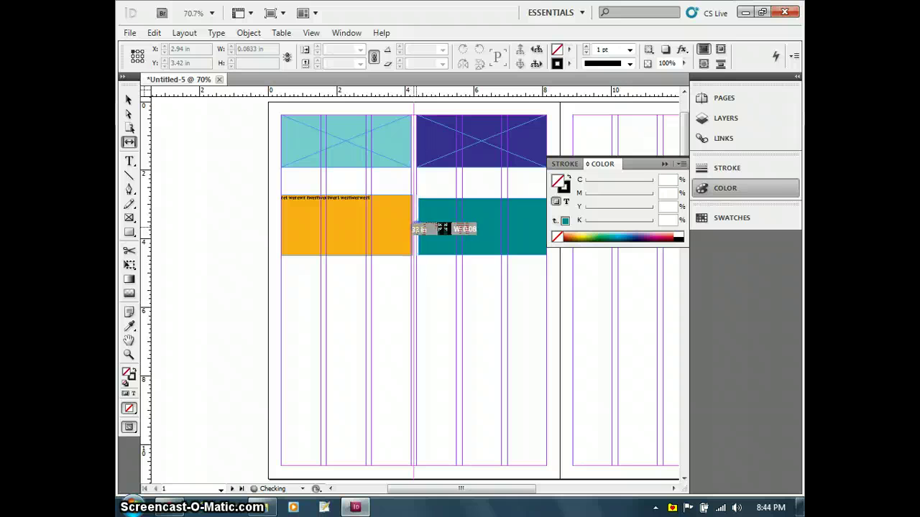
pyautogui.moveTo(429, 184); pyautogui.dragTo(386, 148)
pyautogui.moveTo(390, 307); pyautogui.dragTo(402, 324)
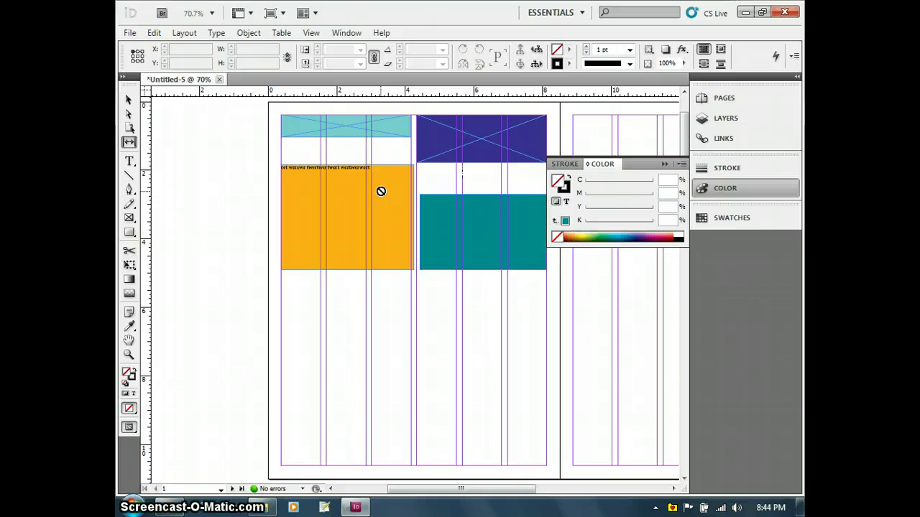
# Draw a text frame below the orange block, fill it with placeholder text, and resize it one column wide and taller.
pyautogui.click(130, 159)
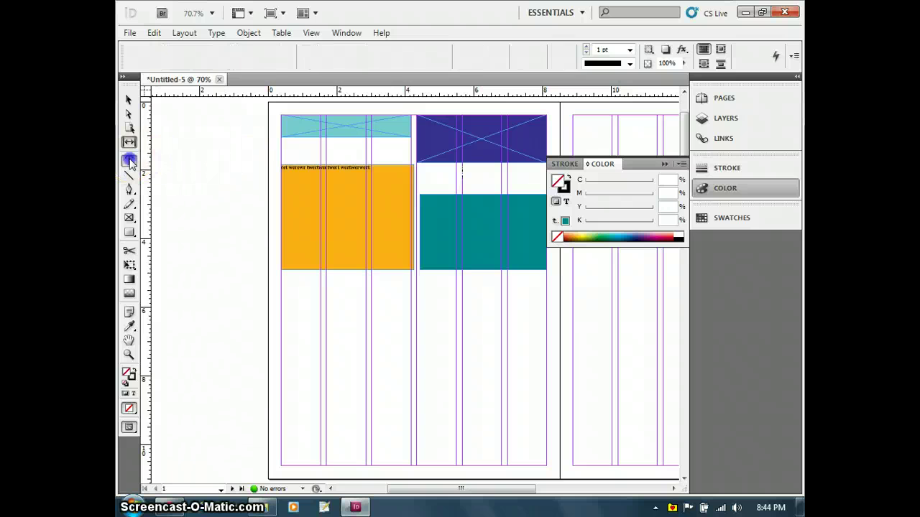
pyautogui.moveTo(281, 291); pyautogui.dragTo(410, 355)
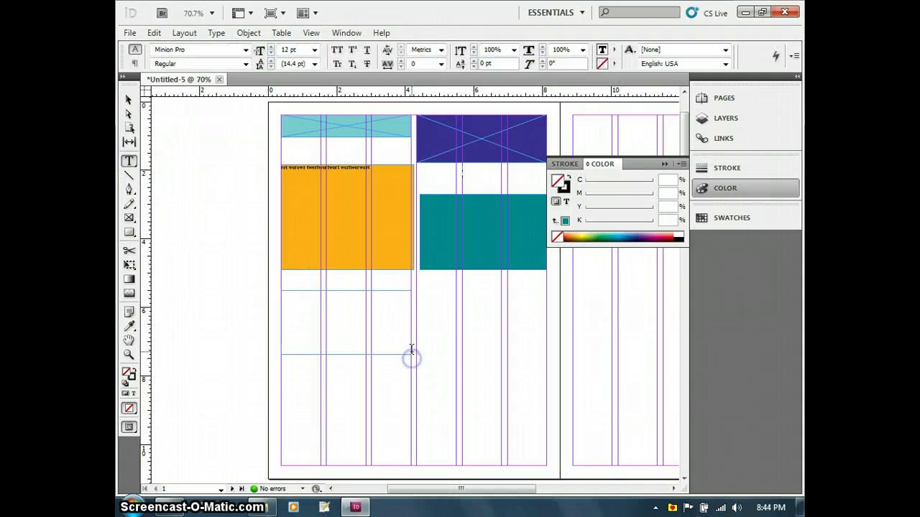
pyautogui.click(216, 33)
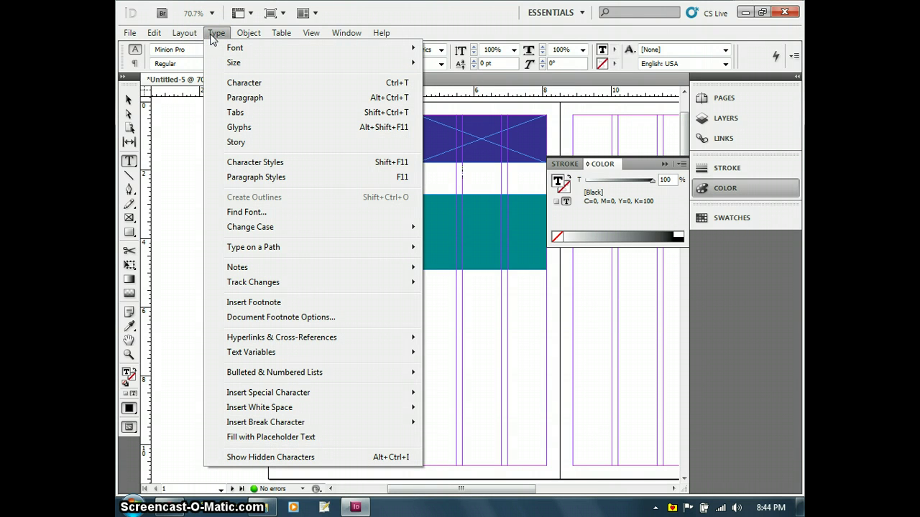
pyautogui.click(279, 437)
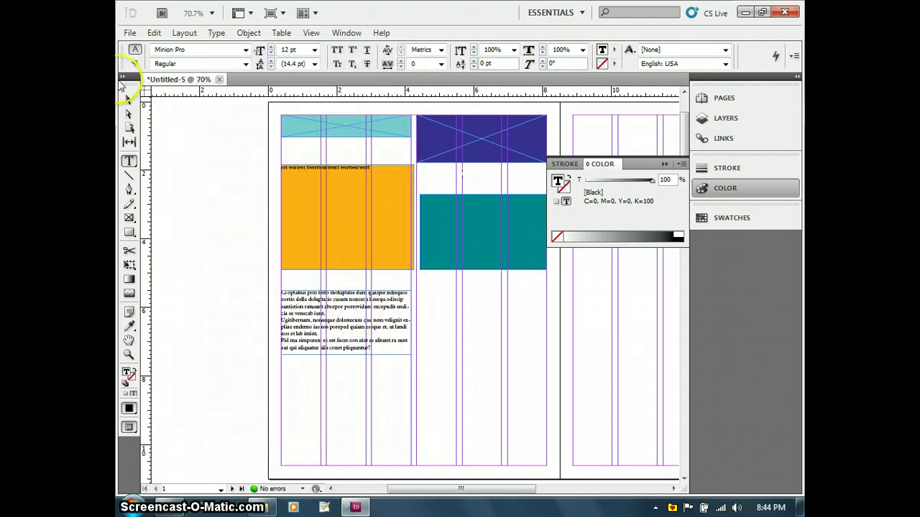
pyautogui.click(128, 99)
pyautogui.moveTo(409, 354)
pyautogui.mouseDown()
pyautogui.moveTo(328, 359)
pyautogui.moveTo(417, 366)
pyautogui.moveTo(356, 367)
pyautogui.moveTo(411, 373)
pyautogui.moveTo(299, 377)
pyautogui.moveTo(322, 412)
pyautogui.moveTo(321, 429)
pyautogui.mouseUp()
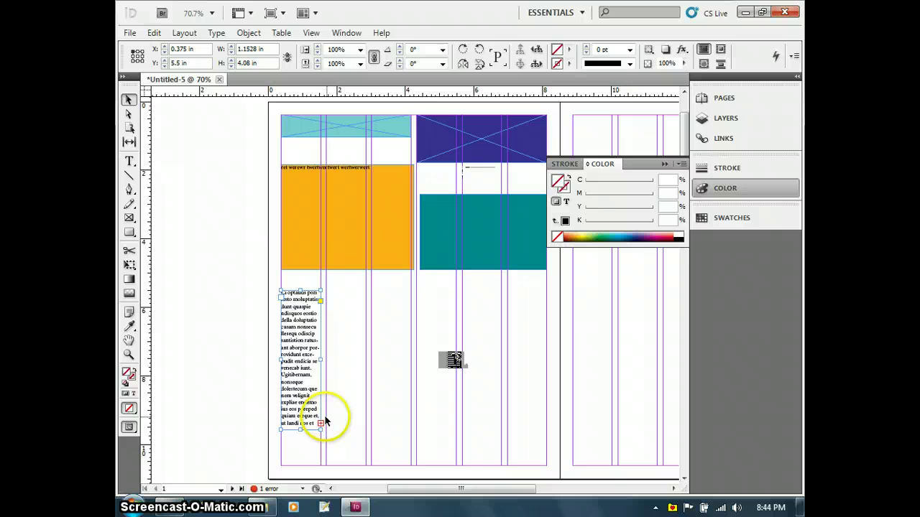
# Draw a second text frame in the next column and thread the overset text into it.
pyautogui.click(129, 161)
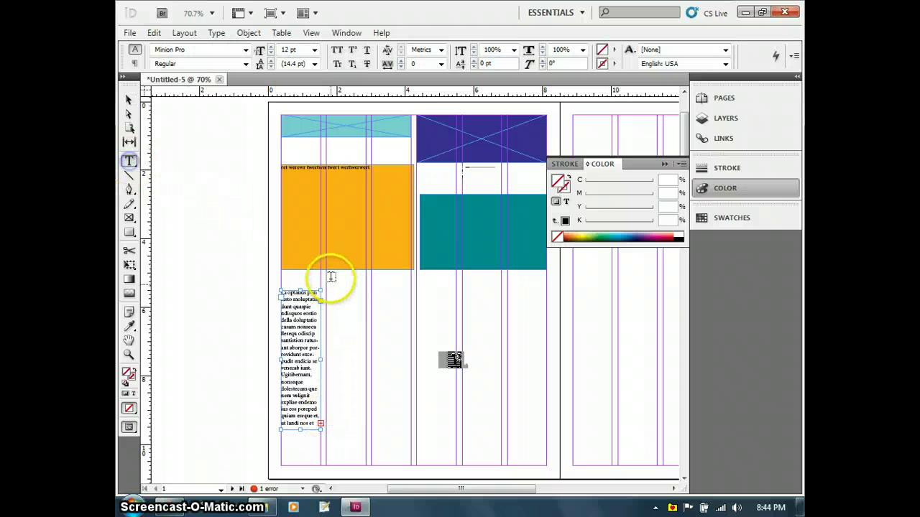
pyautogui.moveTo(327, 291); pyautogui.dragTo(364, 384)
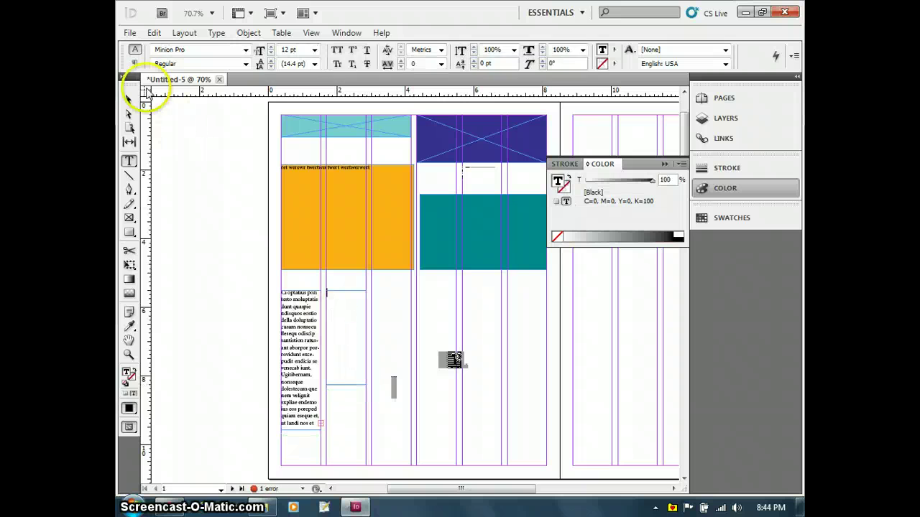
pyautogui.click(128, 99)
pyautogui.click(321, 425)
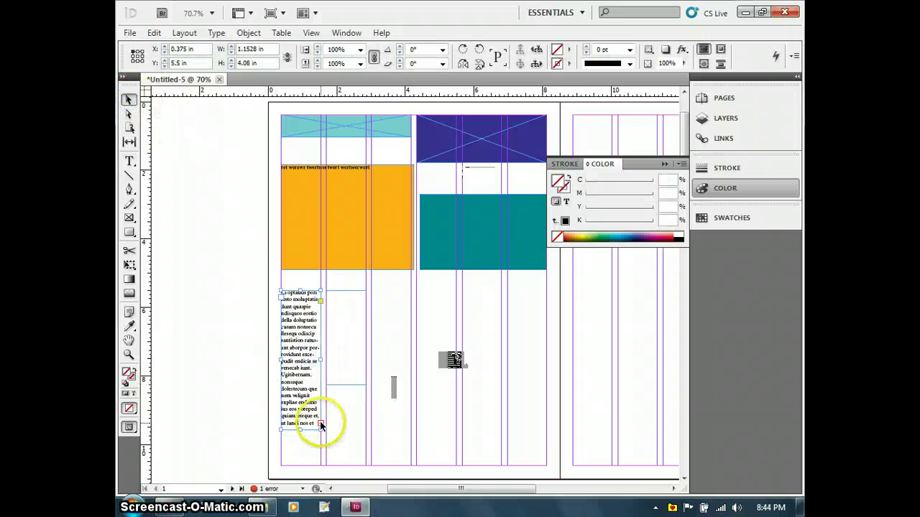
pyautogui.click(355, 327)
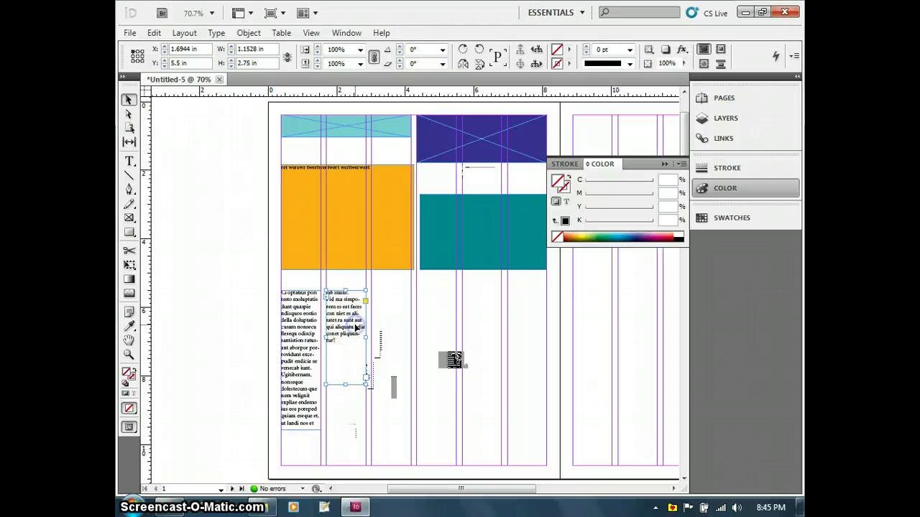
# Delete the extra frame and widen the left text frame across three columns.
pyautogui.press('Delete')
pyautogui.click(324, 322)
pyautogui.click(320, 425)
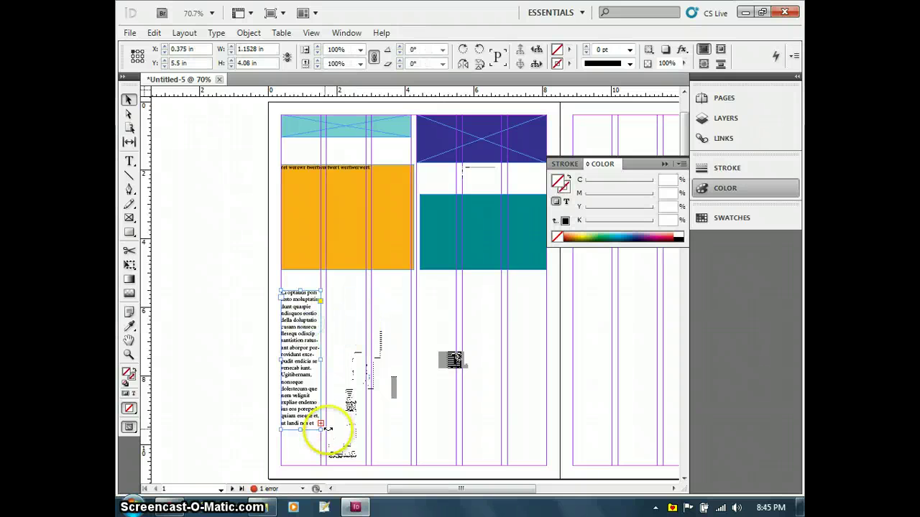
pyautogui.moveTo(320, 430); pyautogui.dragTo(406, 420)
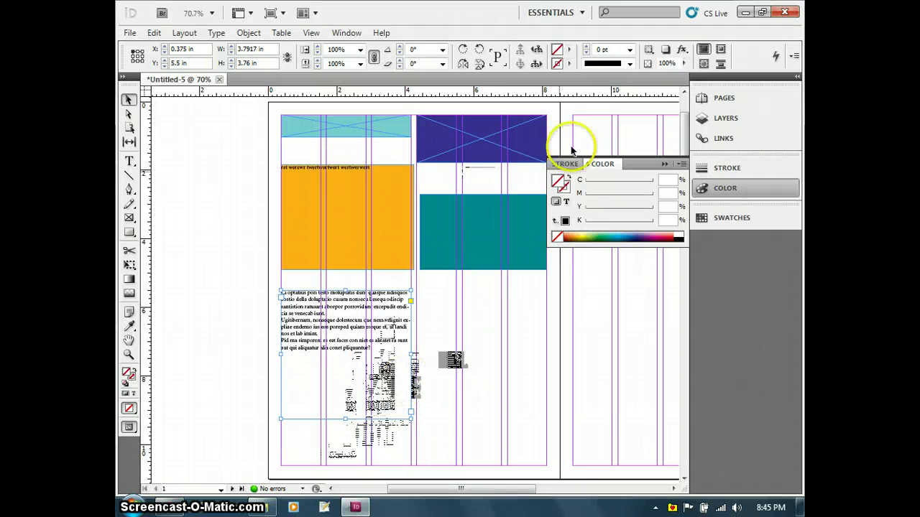
# Set the placeholder text frame to 3 columns in the paragraph controls.
pyautogui.click(129, 161)
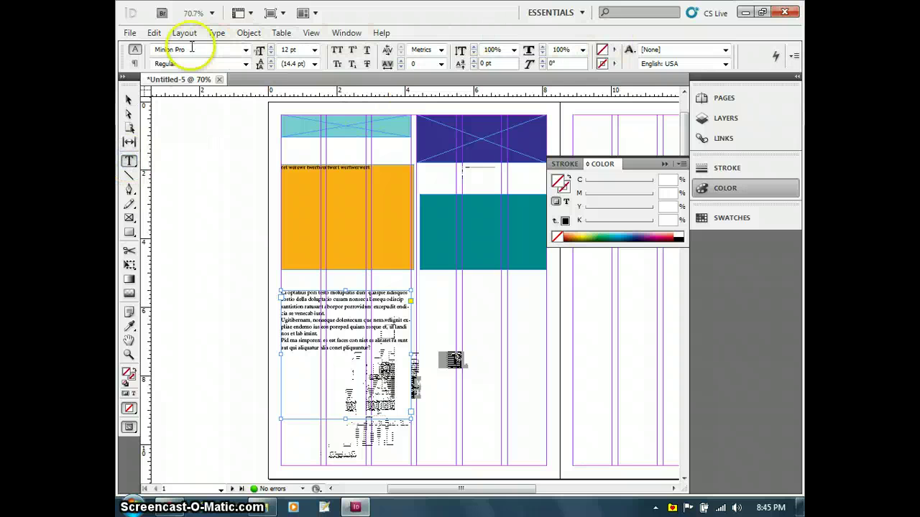
pyautogui.click(136, 64)
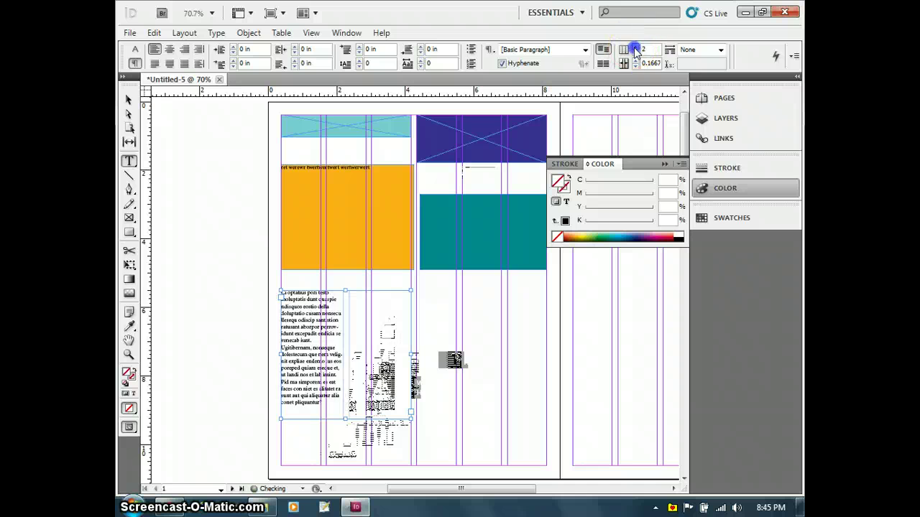
pyautogui.click(635, 47)
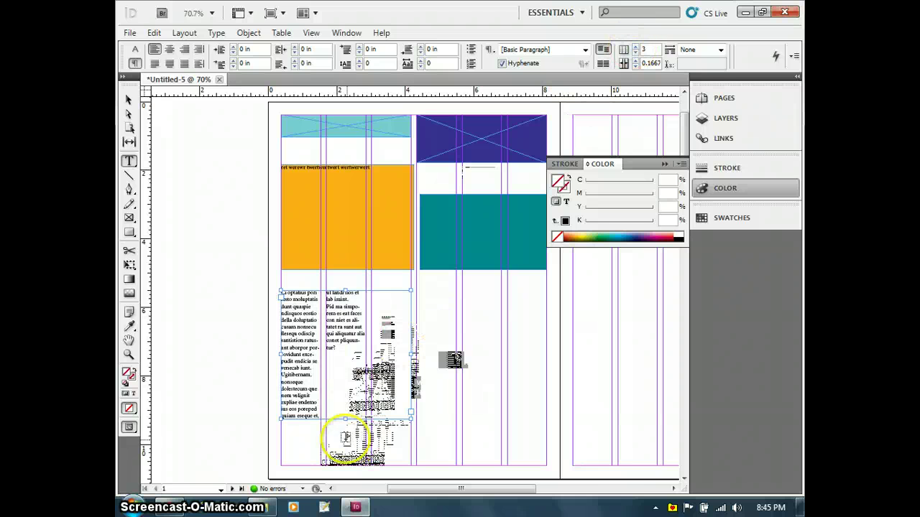
pyautogui.click(346, 390)
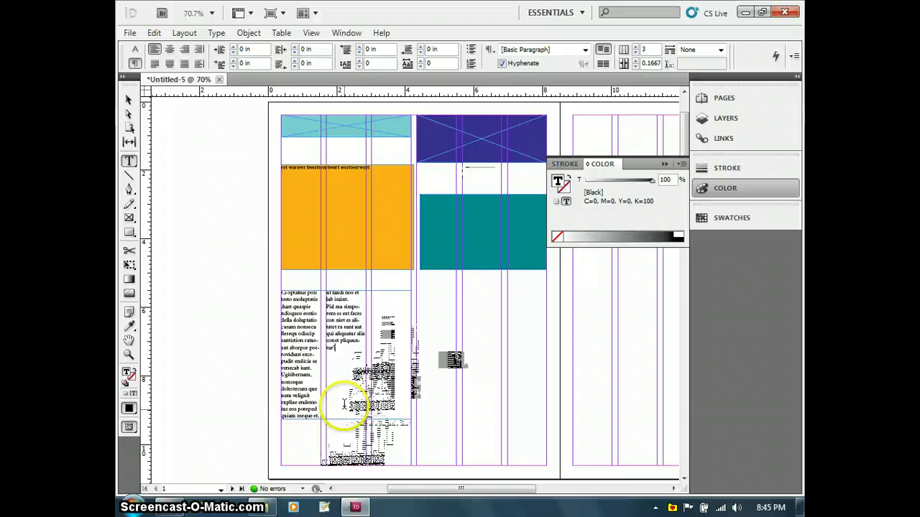
# Shorten the three-column text frame to 2.94 in tall.
pyautogui.click(128, 100)
pyautogui.click(350, 422)
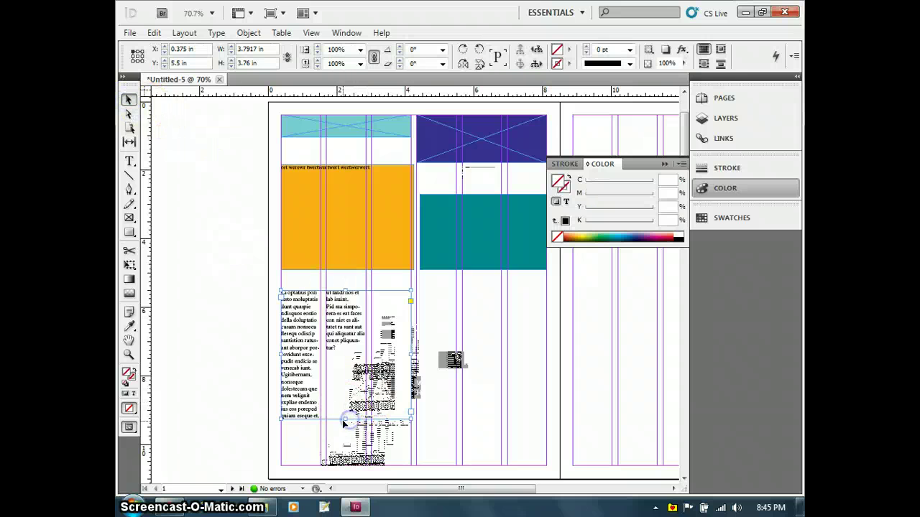
pyautogui.moveTo(343, 424); pyautogui.dragTo(346, 390)
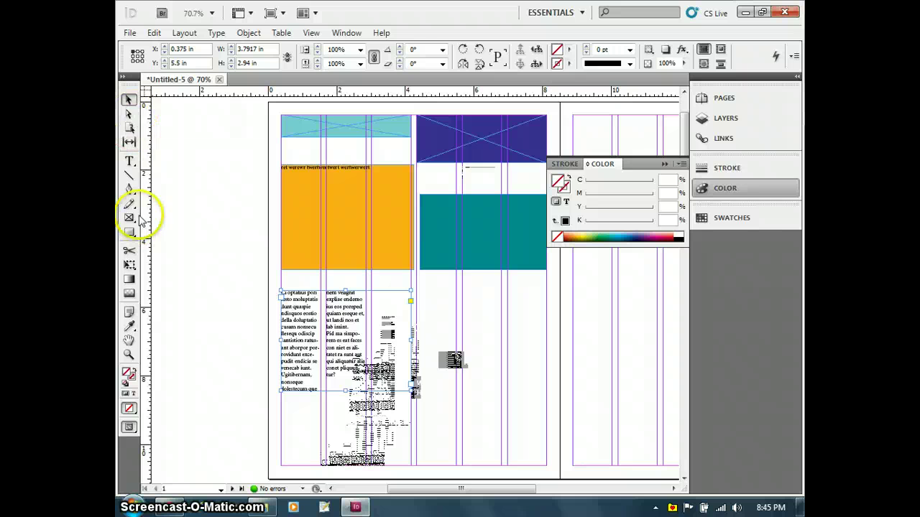
pyautogui.click(132, 162)
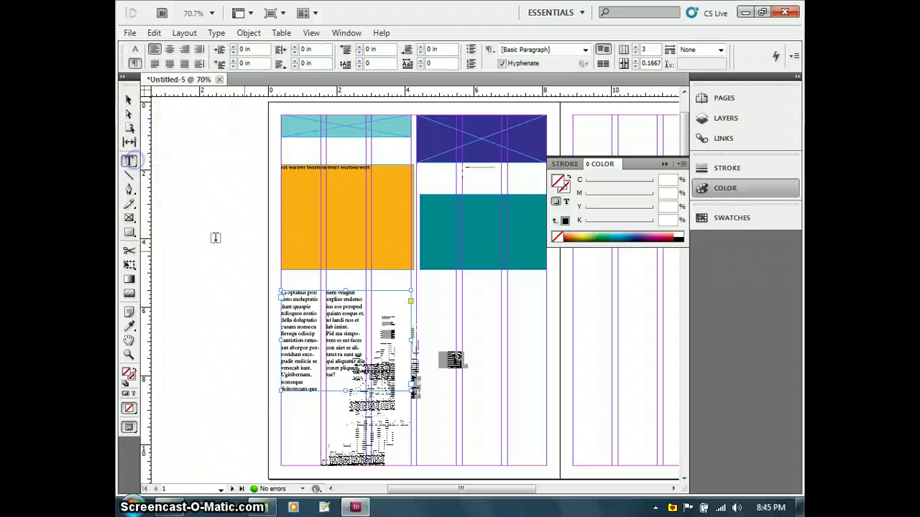
# Set the first paragraph to Span All columns.
pyautogui.tripleClick(307, 312)
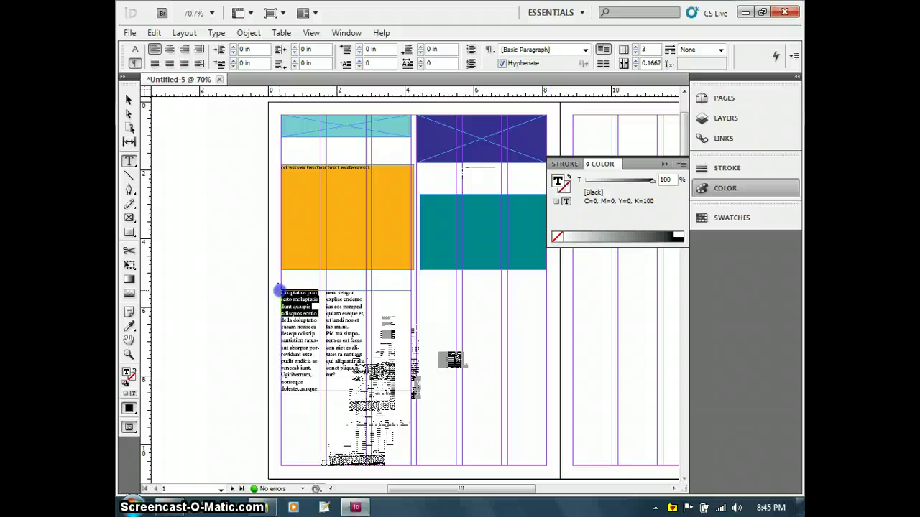
pyautogui.click(721, 50)
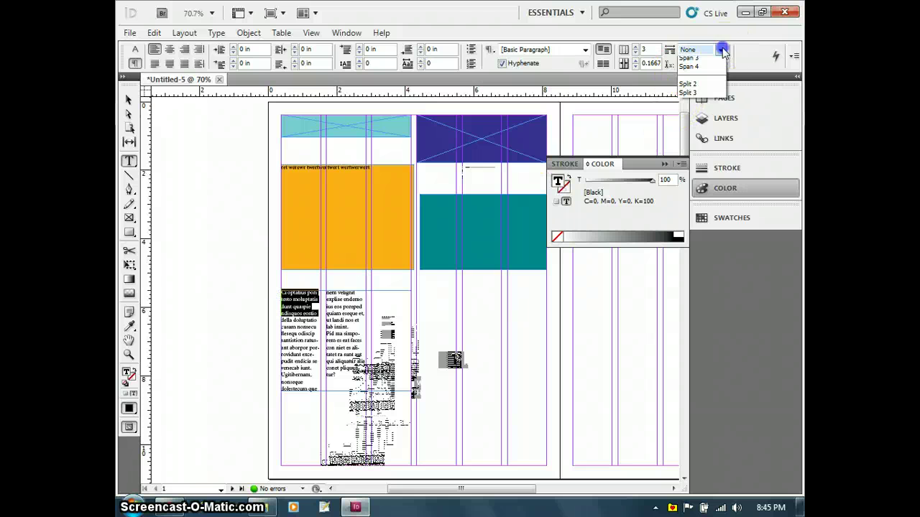
pyautogui.click(699, 78)
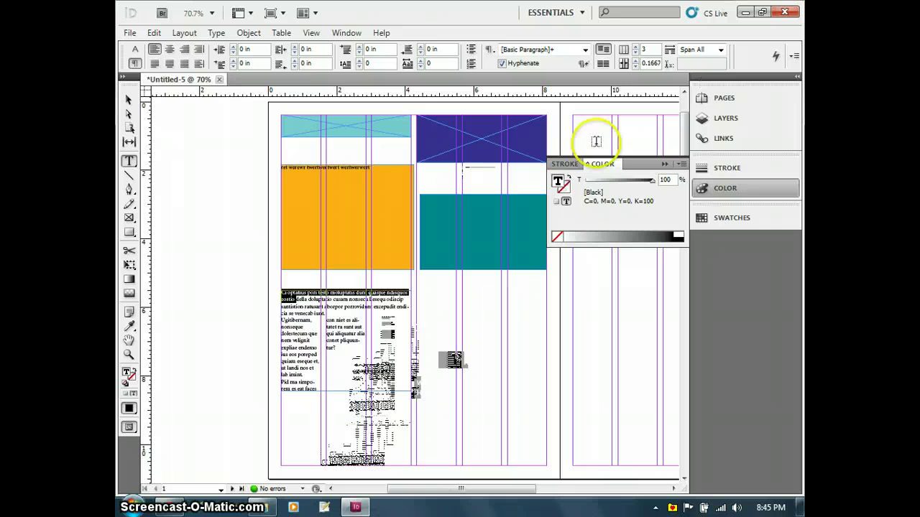
# Break the heading after 'eostio della' and set the body paragraph's span to None.
pyautogui.click(305, 299)
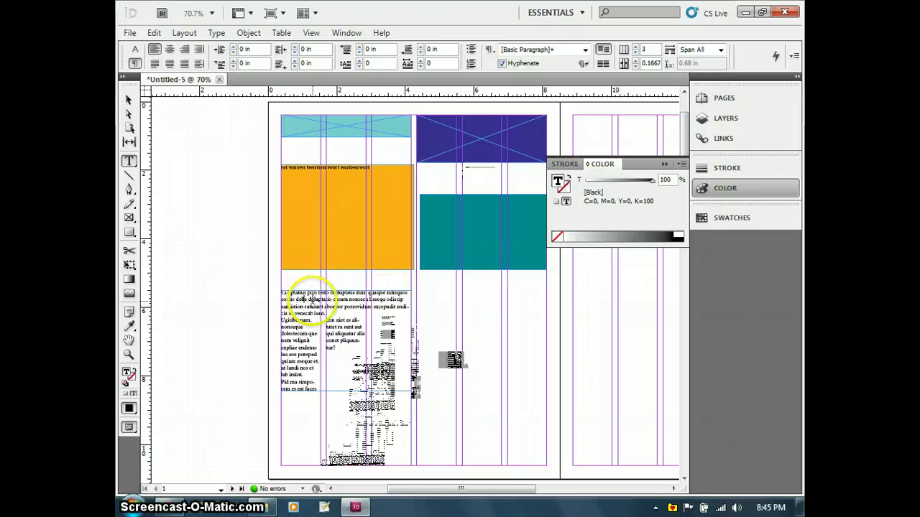
pyautogui.press('Return')
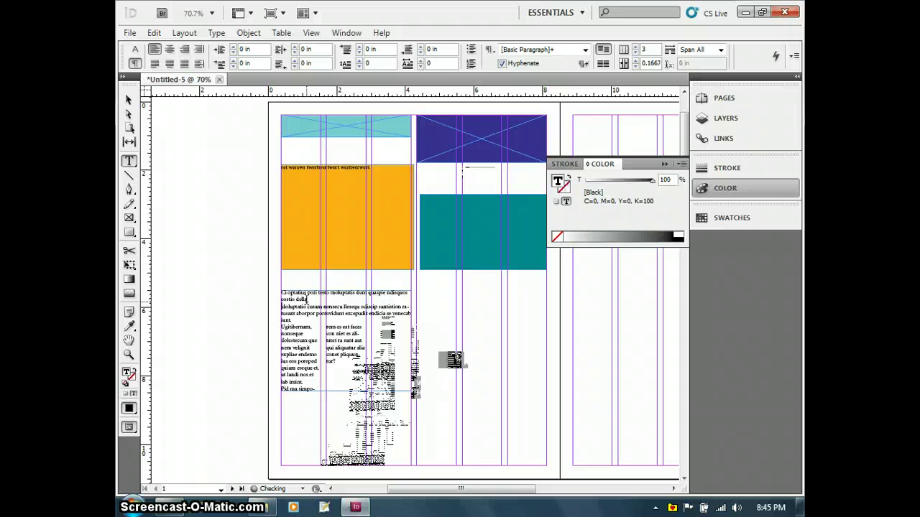
pyautogui.click(309, 306)
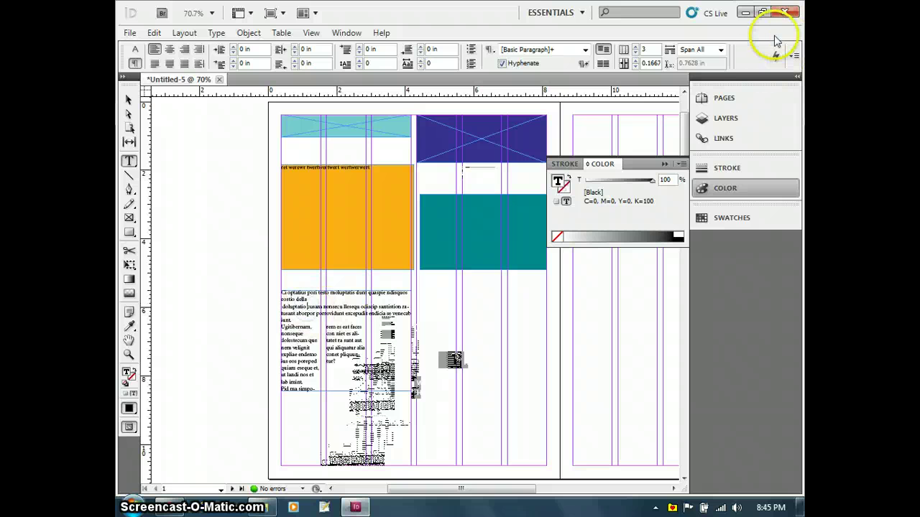
pyautogui.click(720, 50)
pyautogui.click(704, 62)
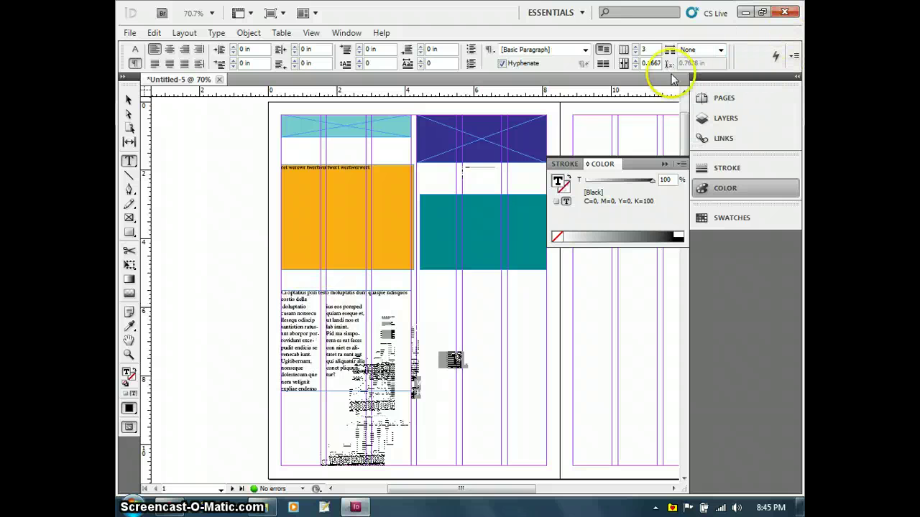
pyautogui.tripleClick(292, 295)
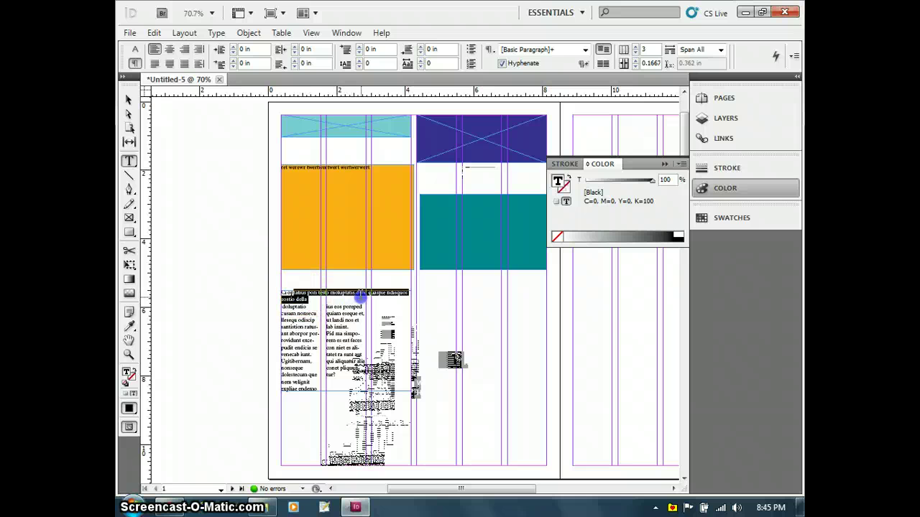
pyautogui.click(312, 299)
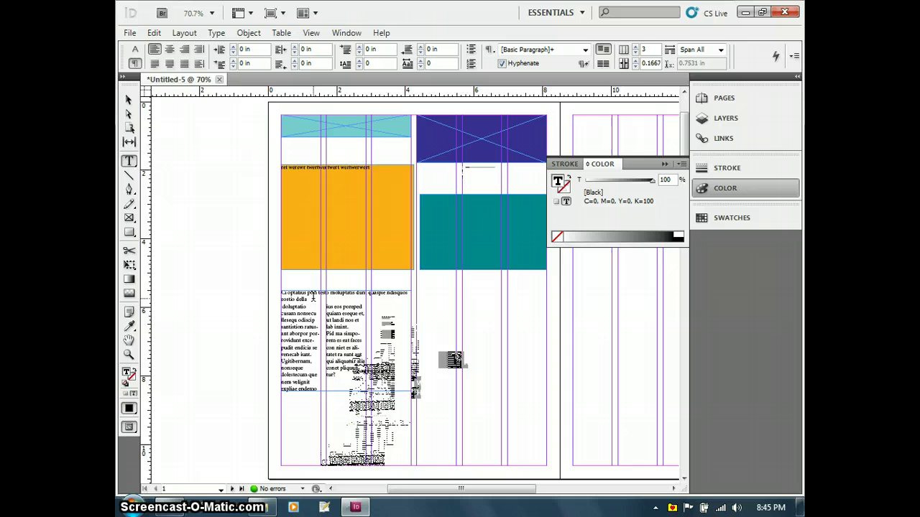
pyautogui.hotkey('ctrl', '=')
pyautogui.hotkey('ctrl', '=')
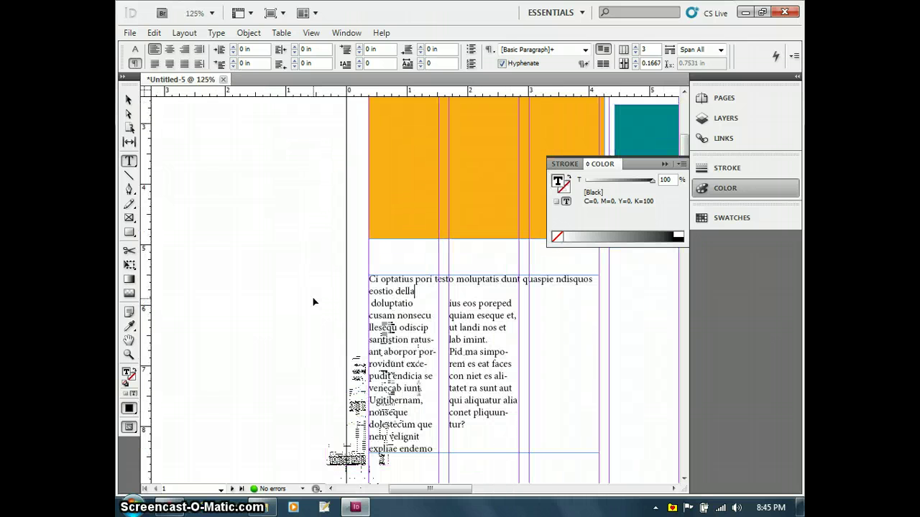
# Increase the heading's font size to 19 pt.
pyautogui.hotkey('ctrl', '=')
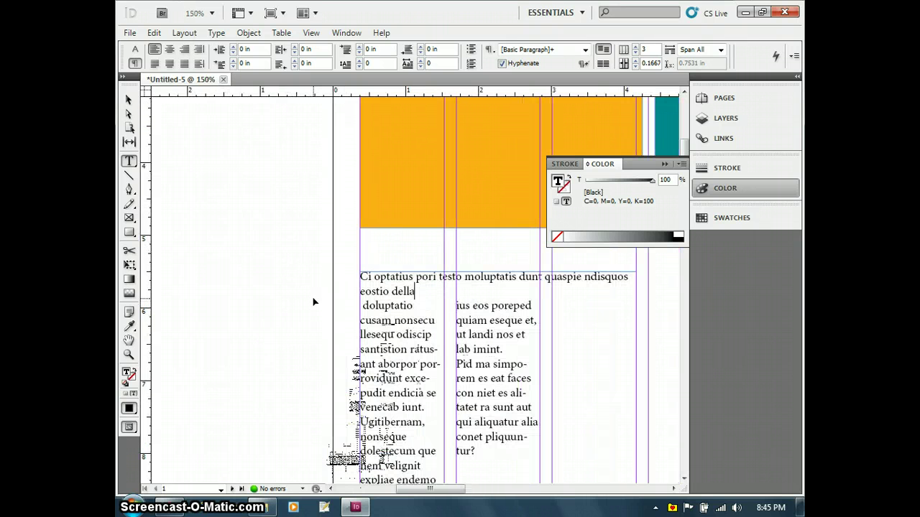
pyautogui.moveTo(420, 292); pyautogui.dragTo(328, 273)
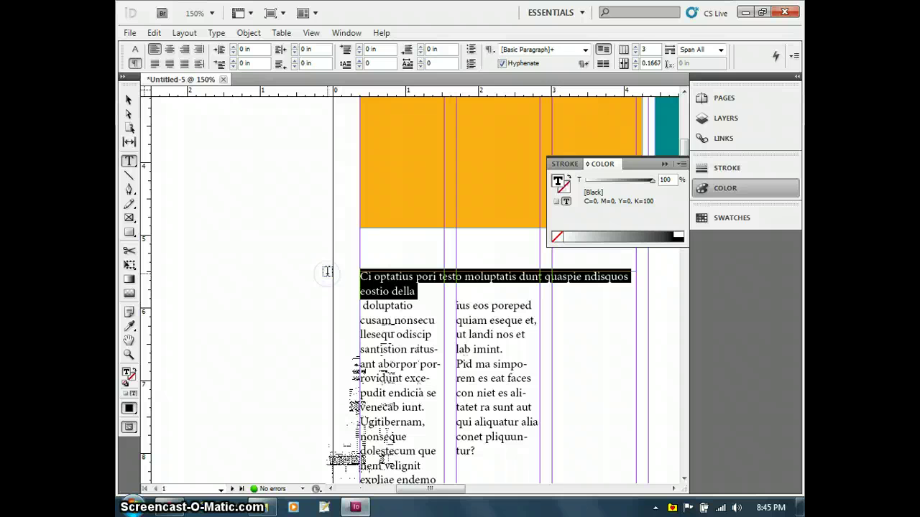
pyautogui.click(416, 289)
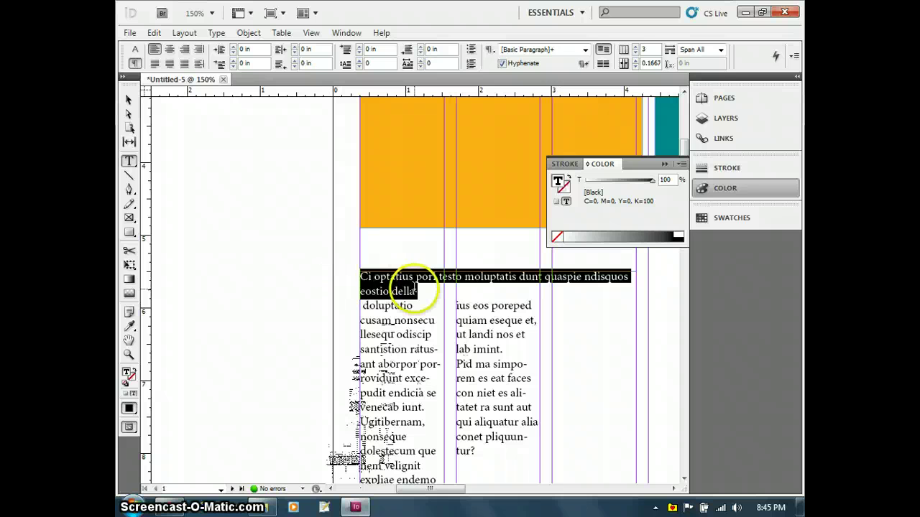
pyautogui.click(135, 51)
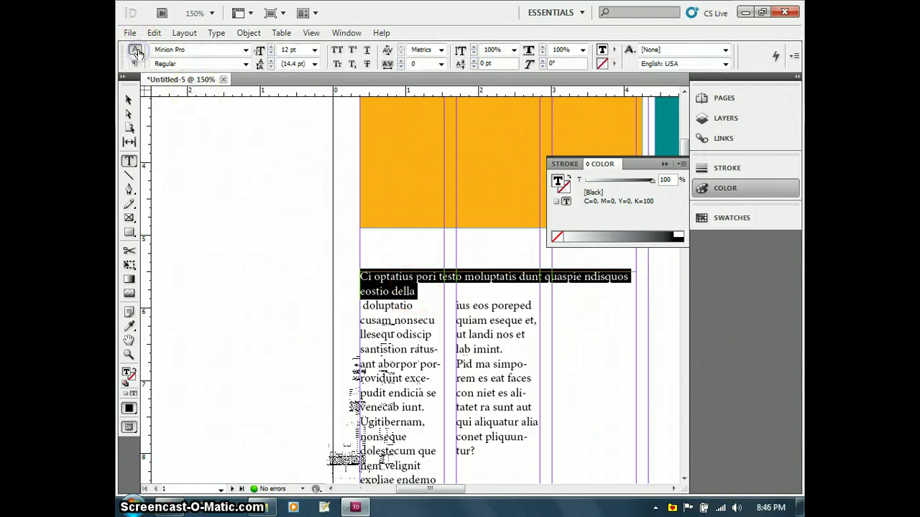
pyautogui.click(272, 46)
pyautogui.click(271, 47)
pyautogui.click(272, 46)
pyautogui.click(272, 47)
pyautogui.click(271, 47)
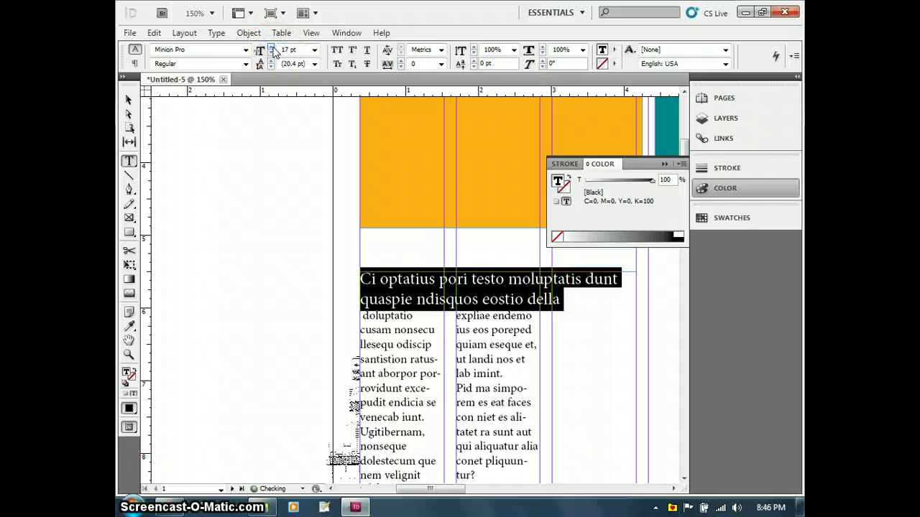
pyautogui.click(272, 46)
pyautogui.click(271, 47)
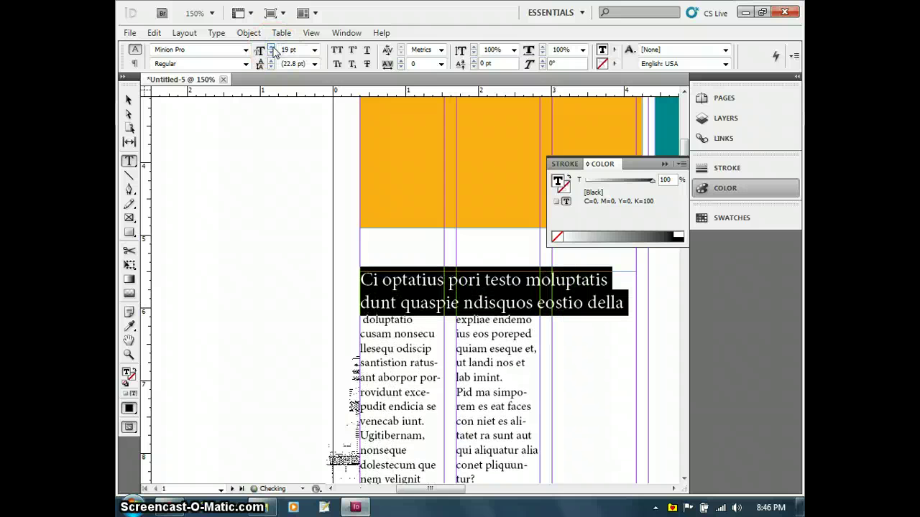
# Give the two-line heading 0.1875 in Space After.
pyautogui.click(531, 319)
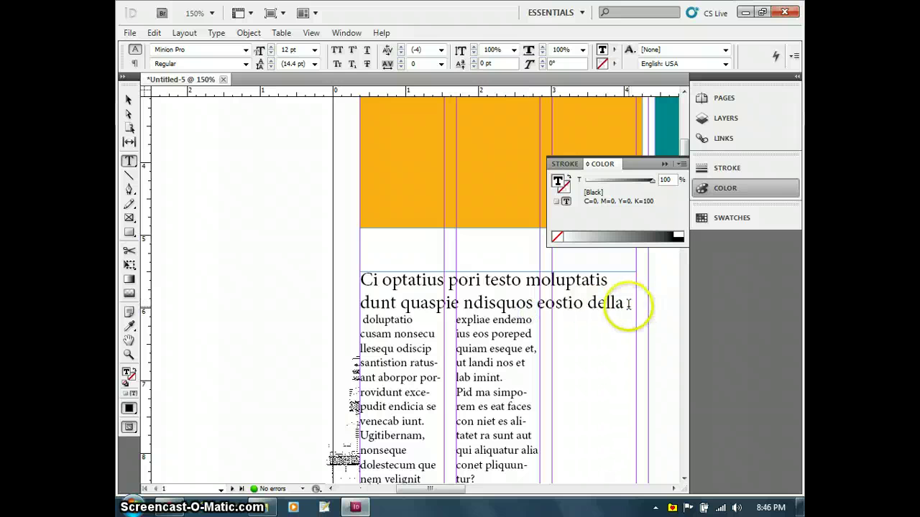
pyautogui.moveTo(623, 303); pyautogui.dragTo(363, 261)
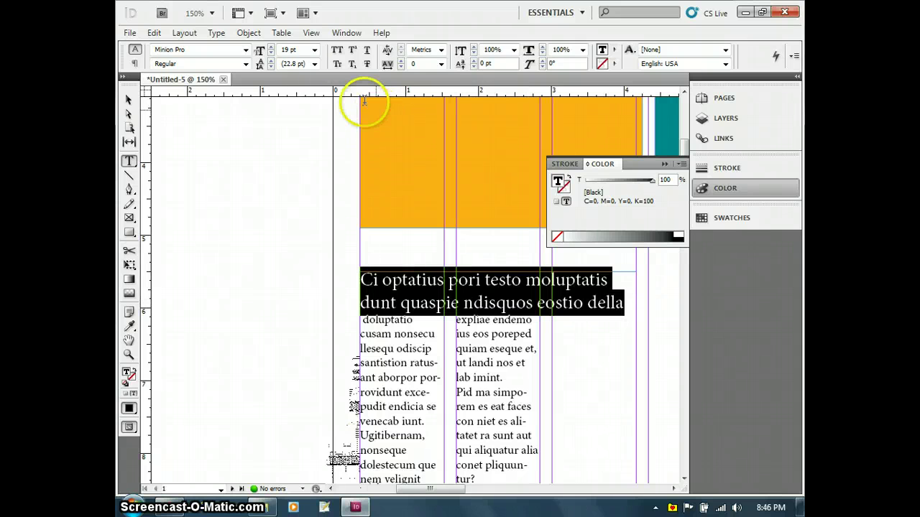
pyautogui.click(135, 64)
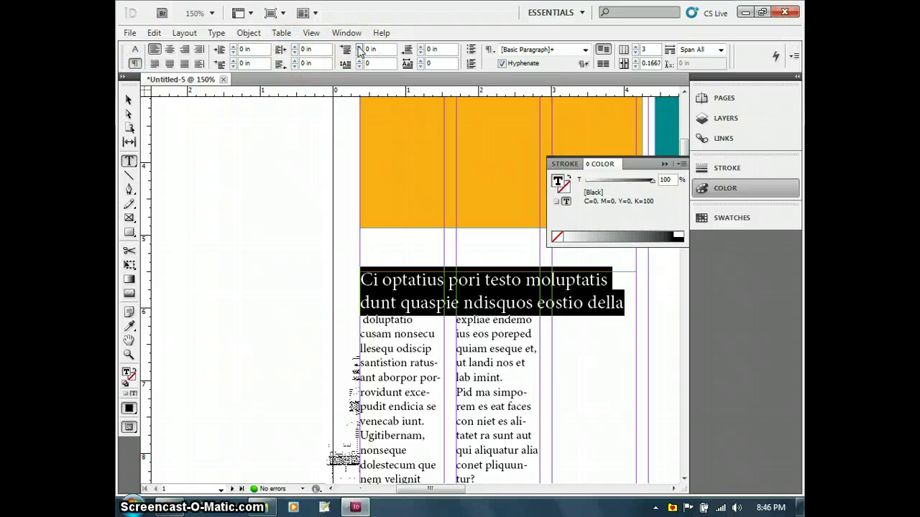
pyautogui.click(421, 46)
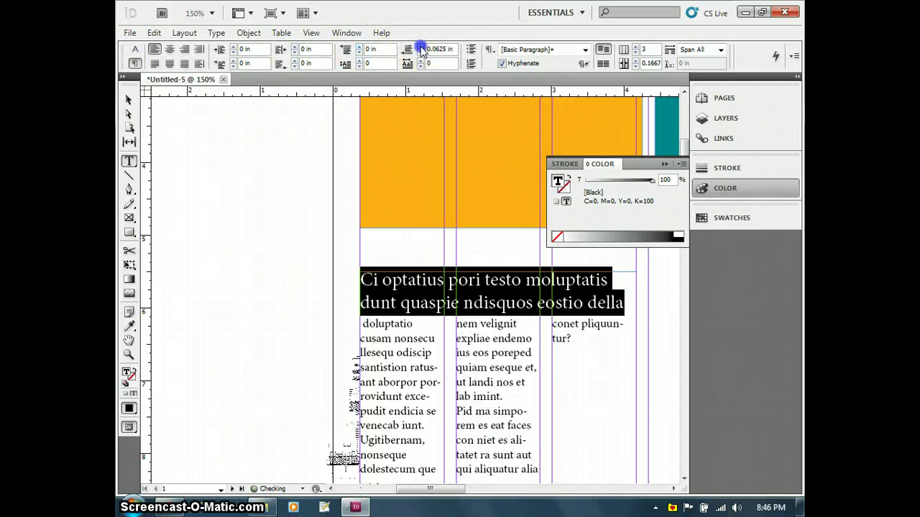
pyautogui.click(420, 46)
pyautogui.click(420, 46)
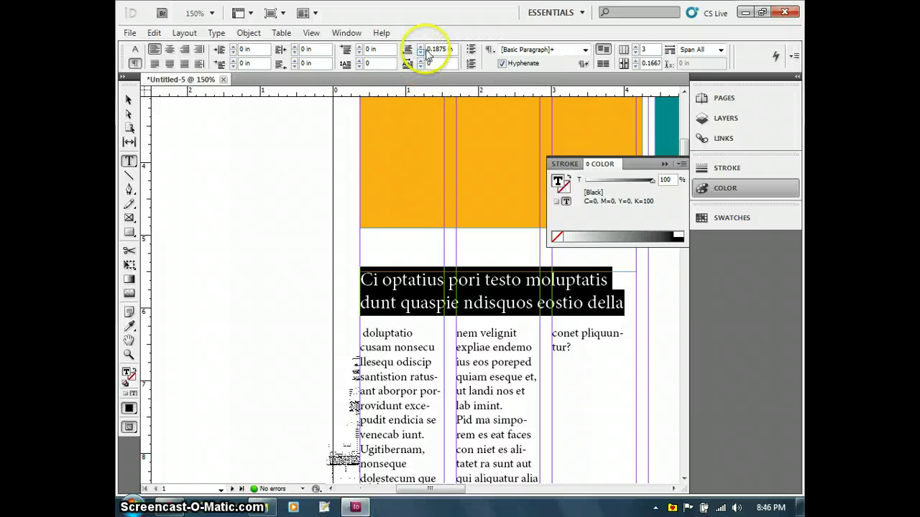
pyautogui.click(497, 282)
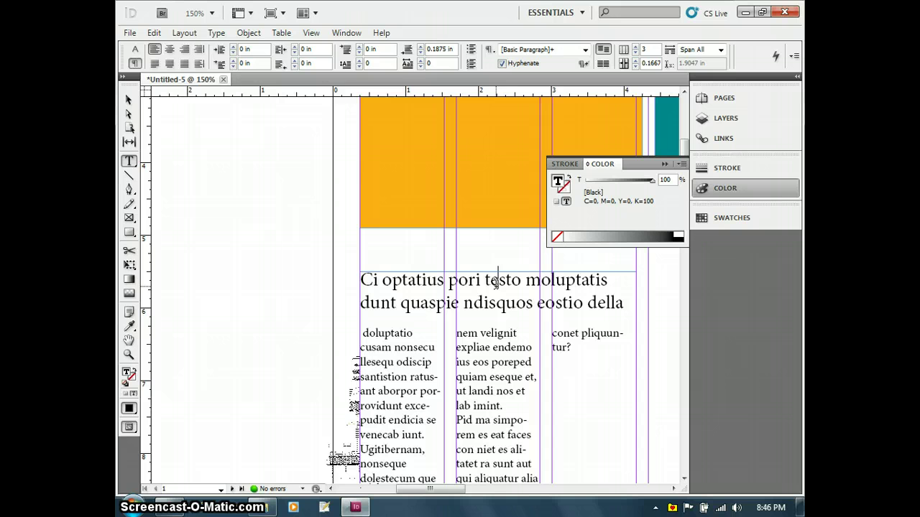
pyautogui.click(346, 33)
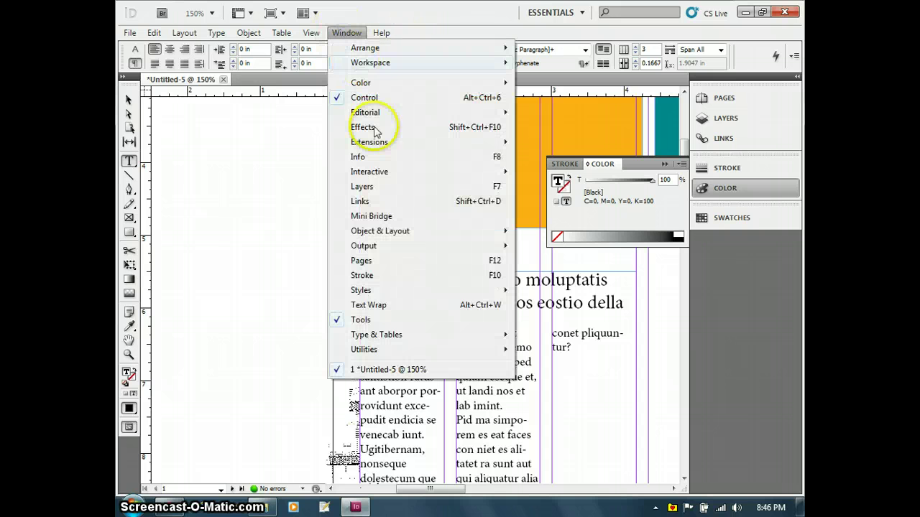
# Open the Paragraph Styles panel and position it beside the page.
pyautogui.moveTo(403, 292)
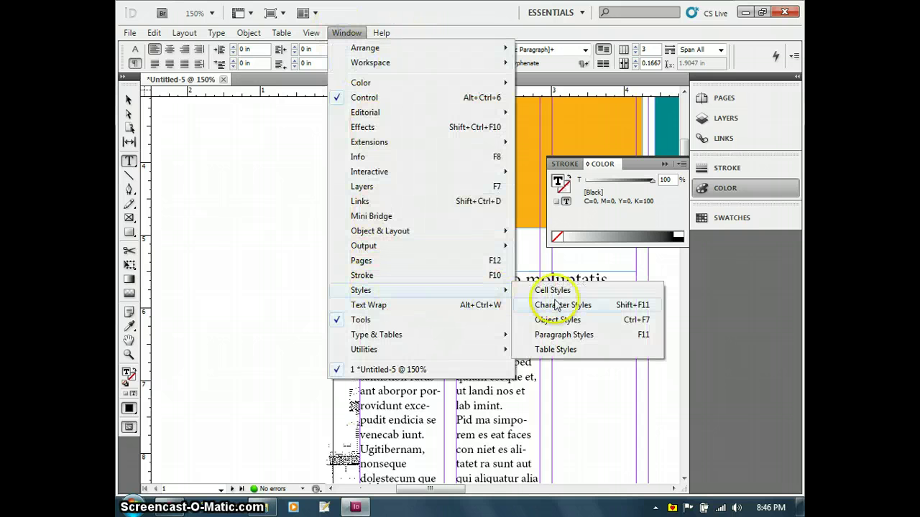
pyautogui.click(559, 335)
pyautogui.moveTo(627, 232); pyautogui.dragTo(801, 276)
pyautogui.moveTo(525, 279); pyautogui.dragTo(416, 281)
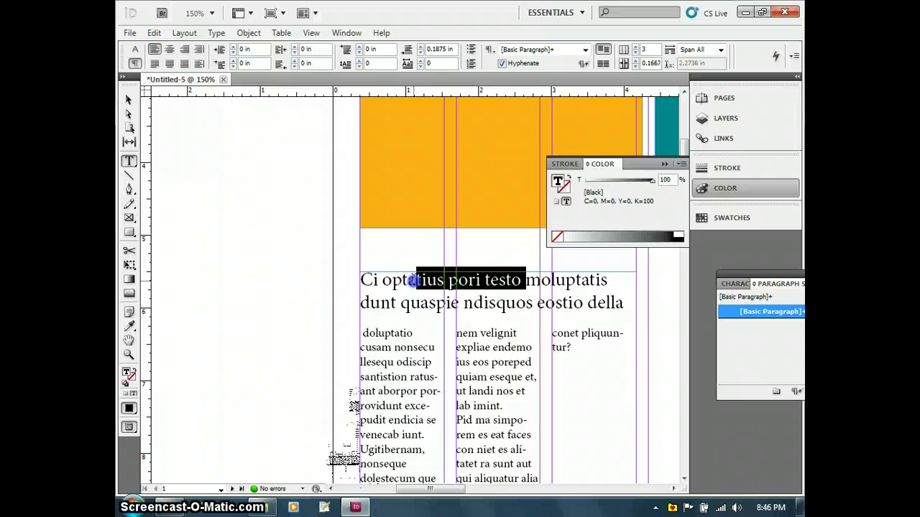
pyautogui.moveTo(778, 276); pyautogui.dragTo(694, 266)
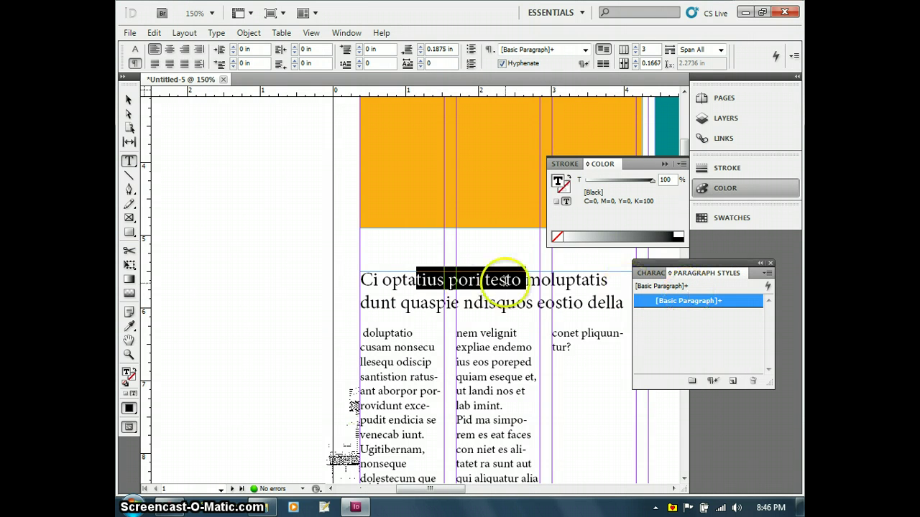
# Create a paragraph style from the heading and name it 'first sentence'.
pyautogui.moveTo(506, 280); pyautogui.dragTo(421, 282)
pyautogui.click(734, 381)
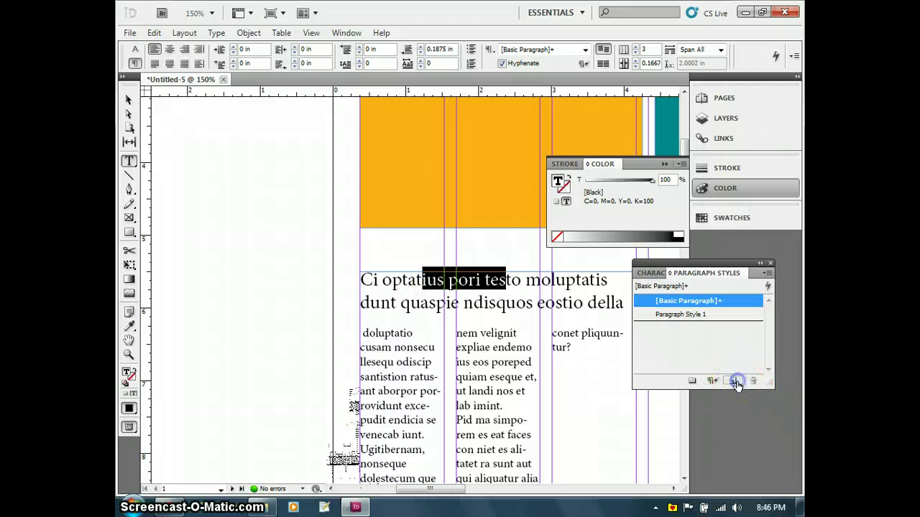
pyautogui.click(698, 317)
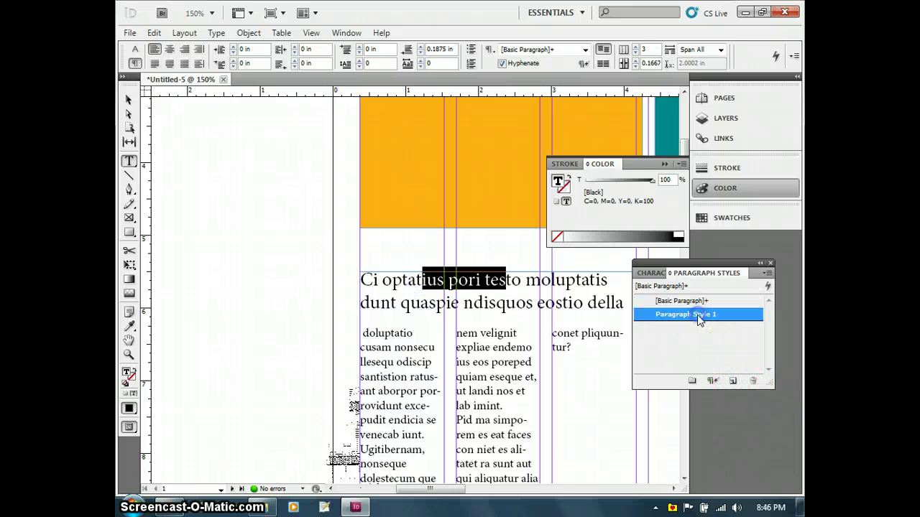
pyautogui.doubleClick(698, 317)
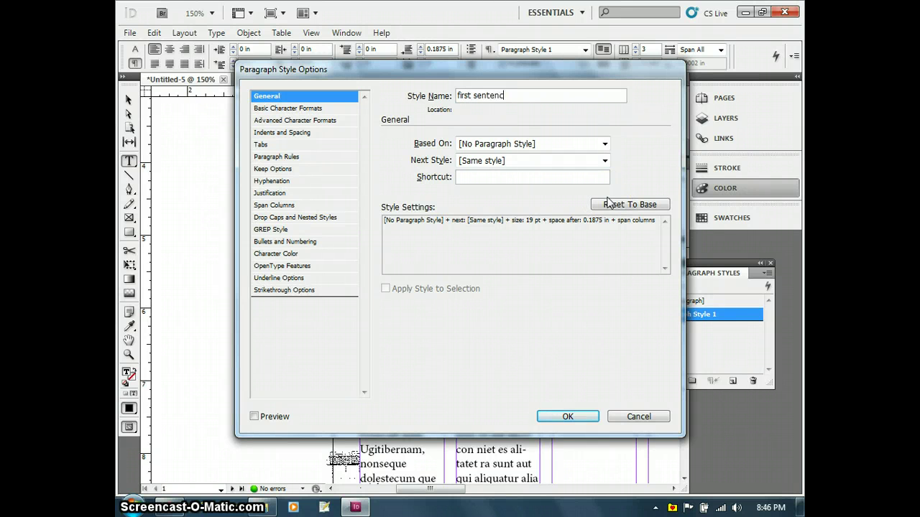
pyautogui.write('first sentence')
pyautogui.press('Return')
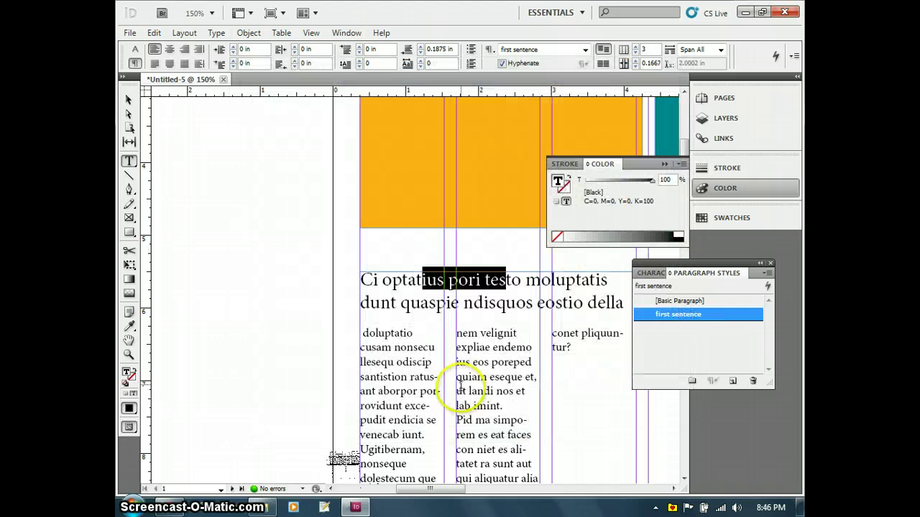
# Create a second paragraph style for the body text, correcting its name to 'body'.
pyautogui.click(408, 356)
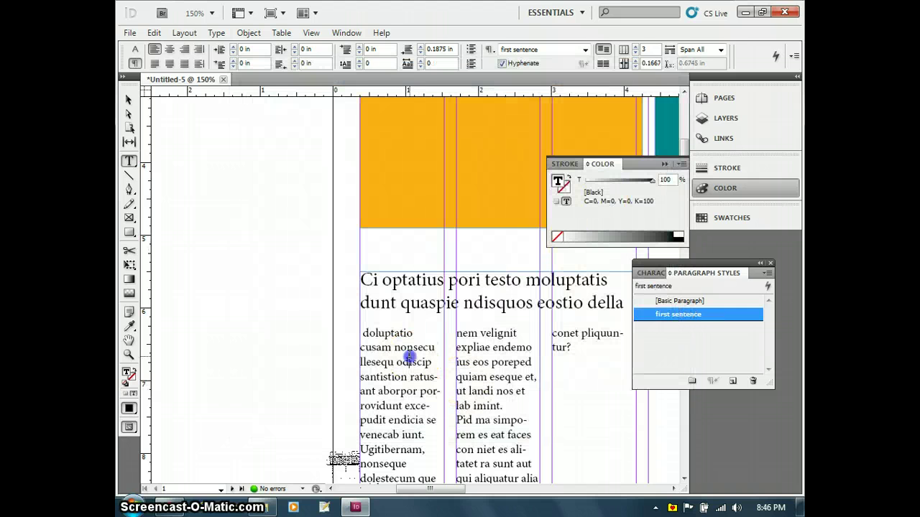
pyautogui.click(733, 382)
pyautogui.doubleClick(678, 315)
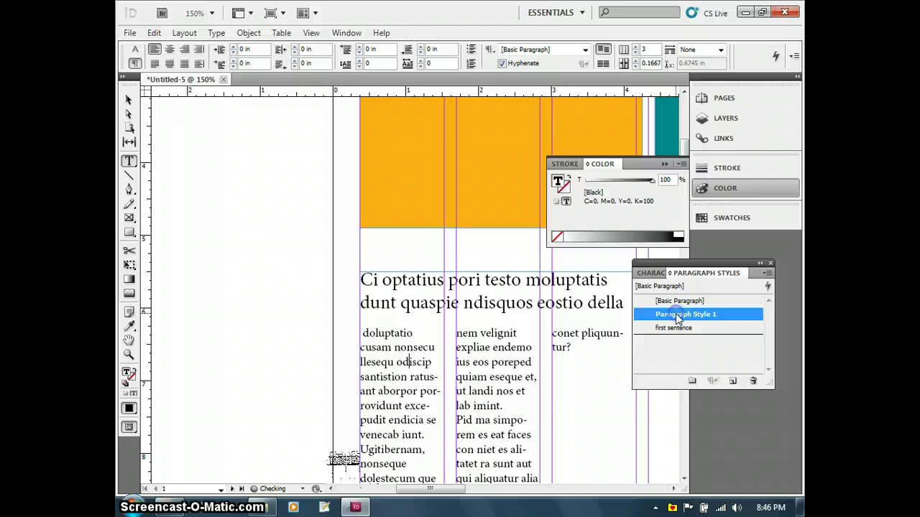
pyautogui.click(460, 111)
pyautogui.write('bosy')
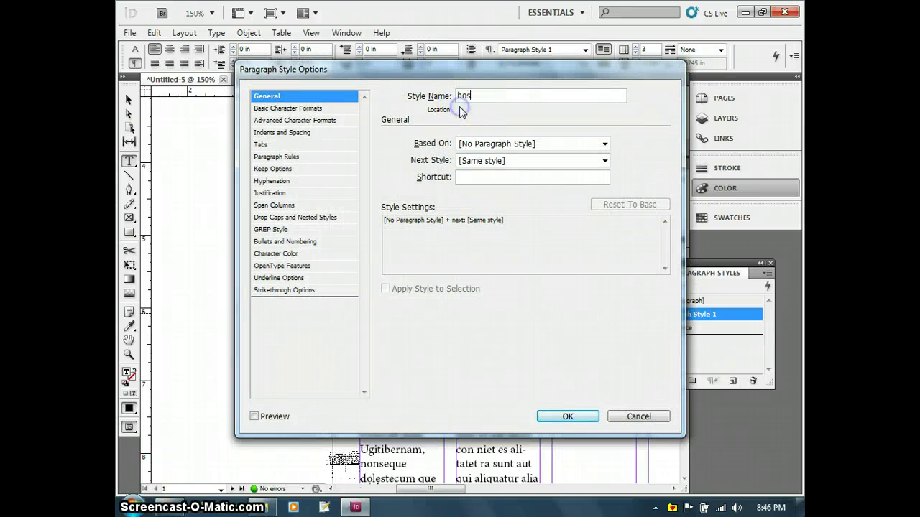
pyautogui.press('Return')
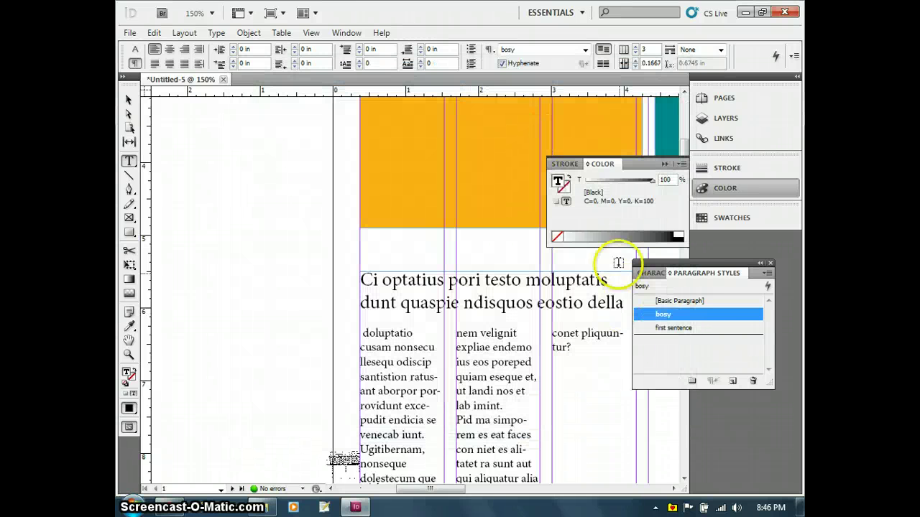
pyautogui.doubleClick(662, 314)
pyautogui.click(472, 96)
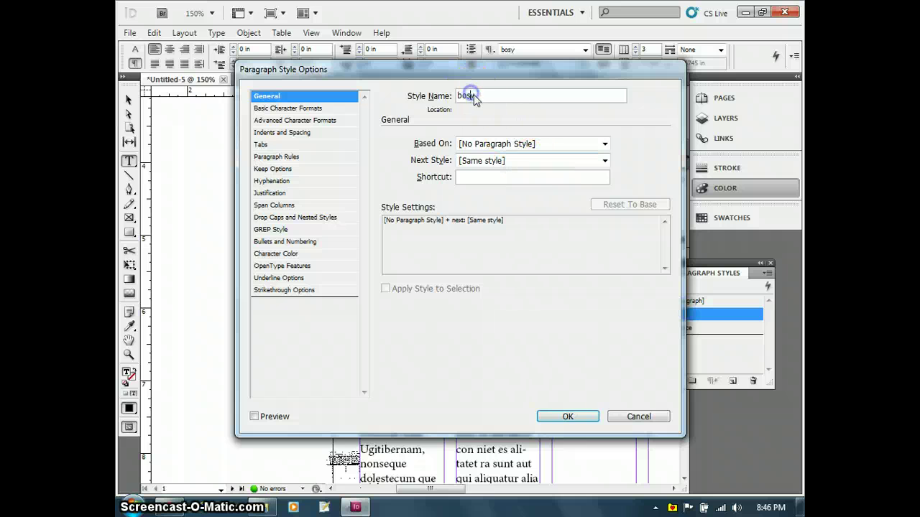
pyautogui.click(568, 417)
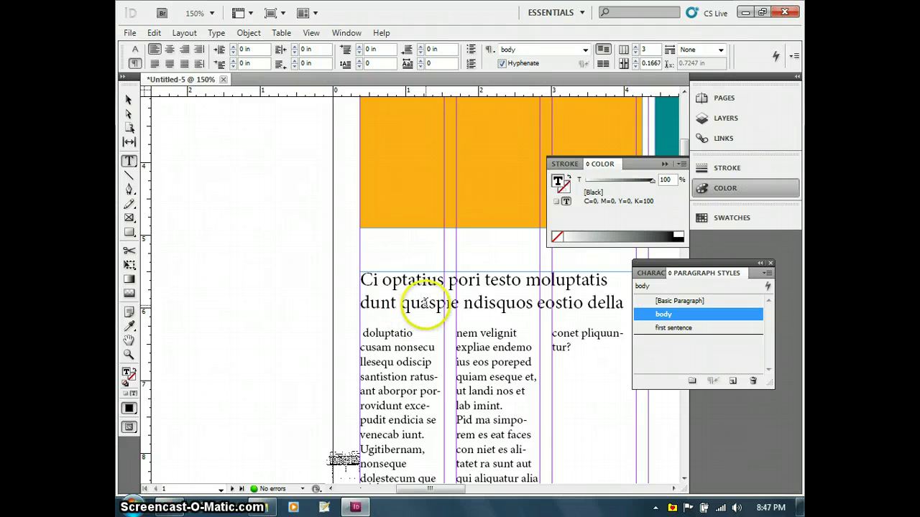
# Try magenta on the heading, then reapply first sentence to clear the override.
pyautogui.moveTo(429, 303); pyautogui.dragTo(382, 279)
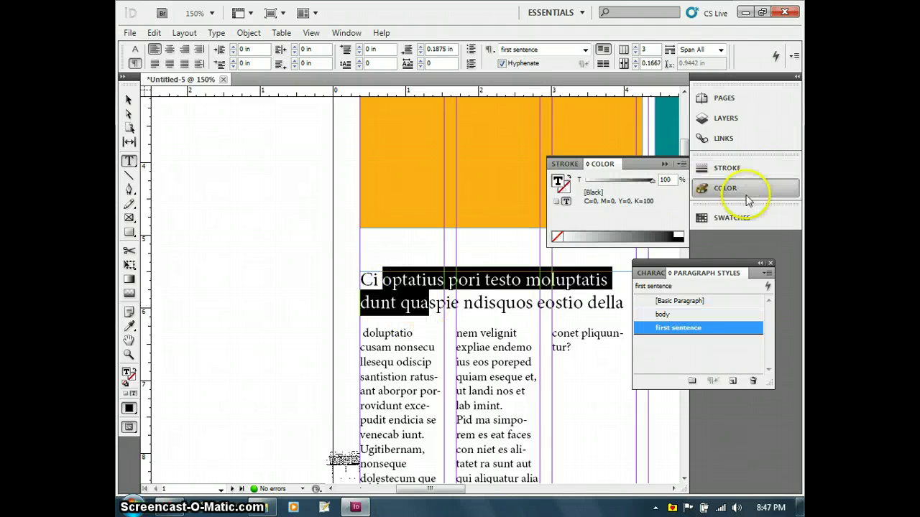
pyautogui.click(731, 217)
pyautogui.moveTo(679, 291); pyautogui.dragTo(679, 381)
pyautogui.click(597, 311)
pyautogui.click(437, 309)
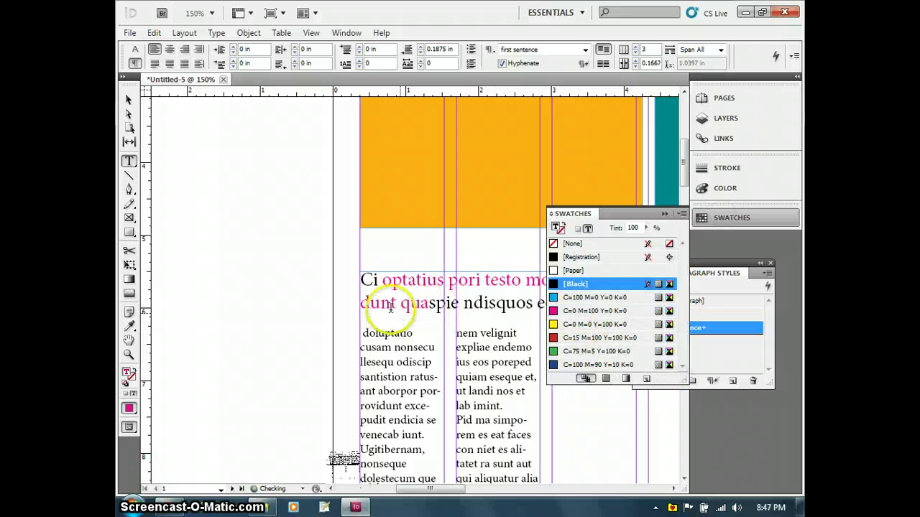
pyautogui.click(391, 298)
pyautogui.moveTo(622, 213); pyautogui.dragTo(252, 139)
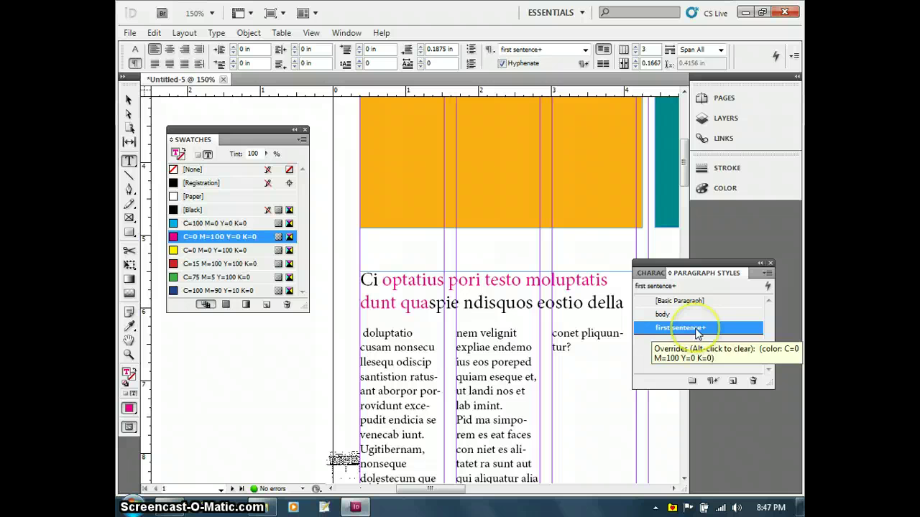
pyautogui.moveTo(696, 333); pyautogui.dragTo(695, 334)
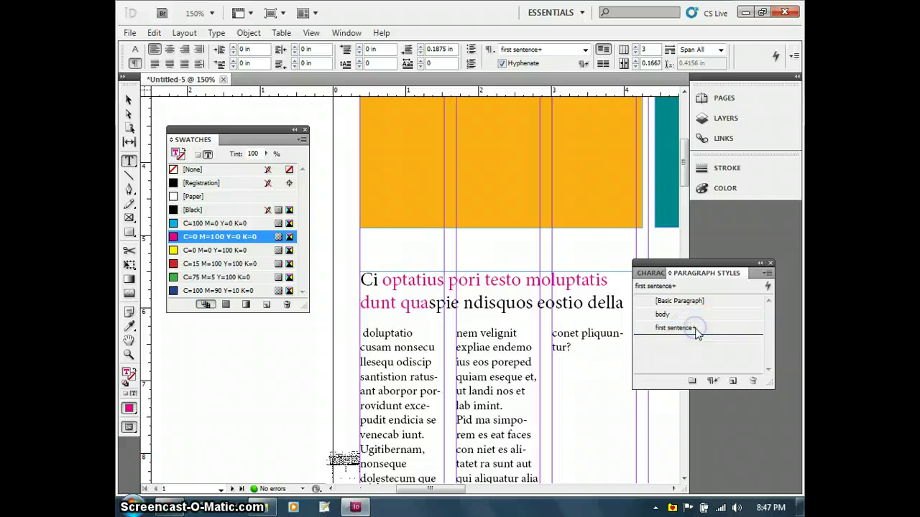
pyautogui.keyDown('alt'); pyautogui.click(675, 332); pyautogui.keyUp('alt')
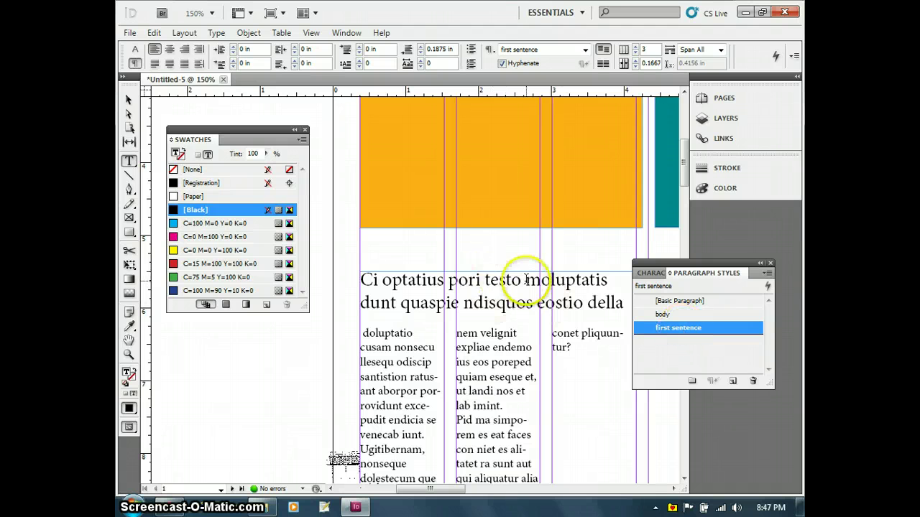
# Color the heading green C=75 M=5 Y=100 K=0 and redefine the first sentence style.
pyautogui.moveTo(526, 281); pyautogui.dragTo(407, 282)
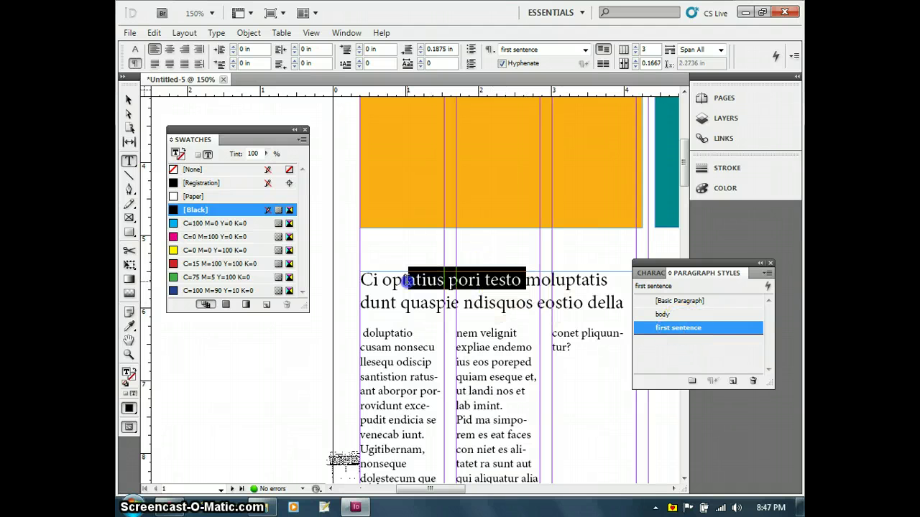
pyautogui.click(215, 278)
pyautogui.click(480, 276)
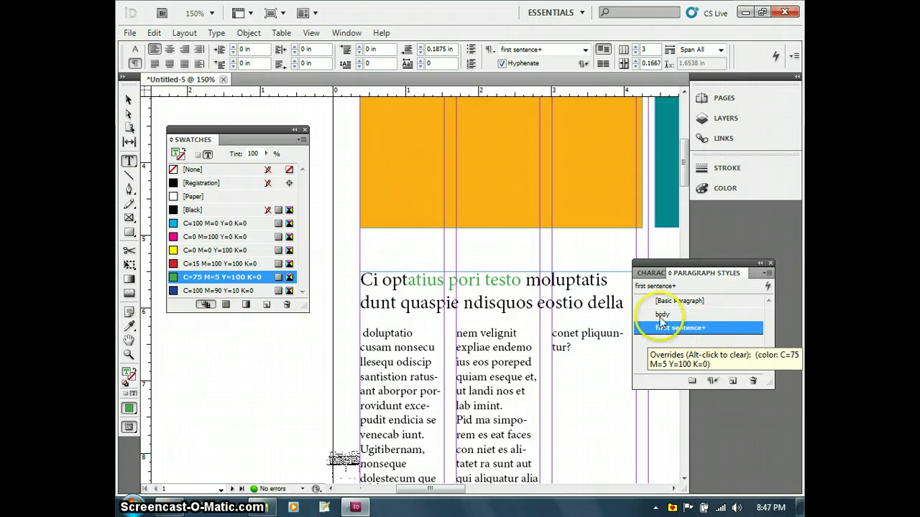
pyautogui.click(447, 278)
pyautogui.click(508, 280)
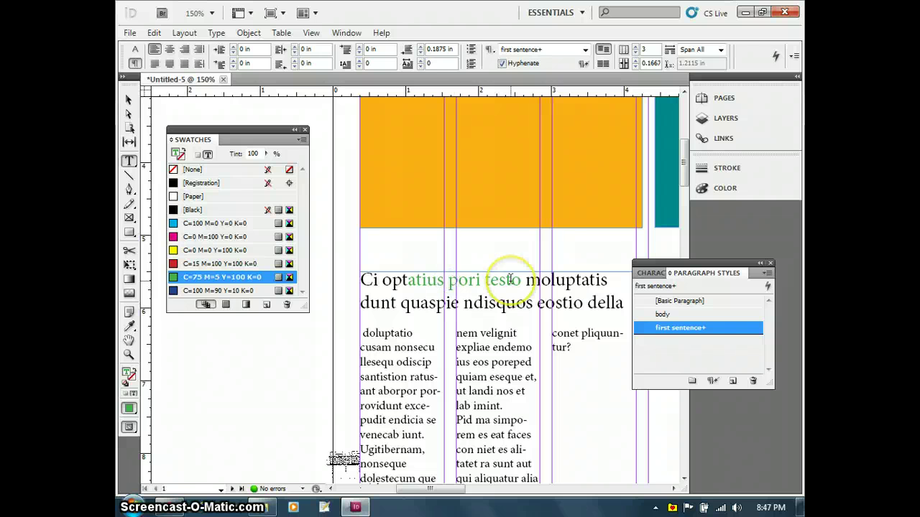
pyautogui.click(714, 328)
pyautogui.rightClick(697, 329)
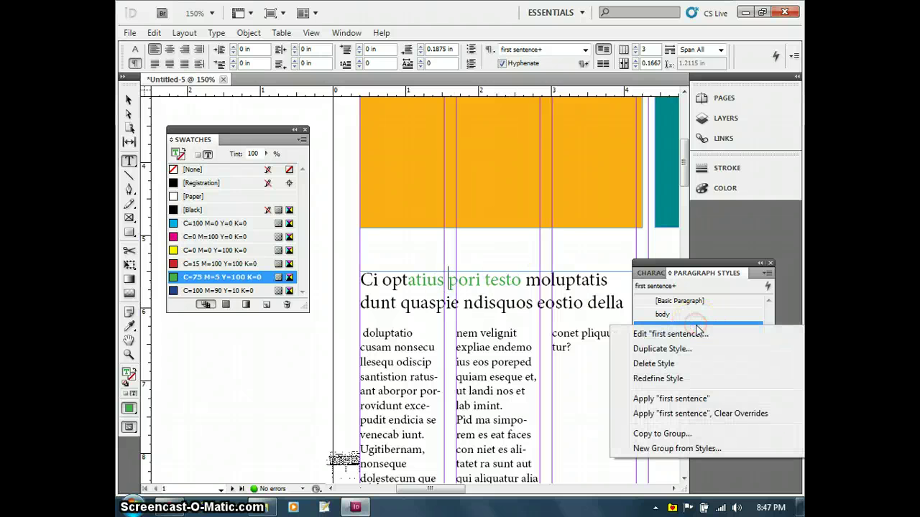
pyautogui.click(667, 381)
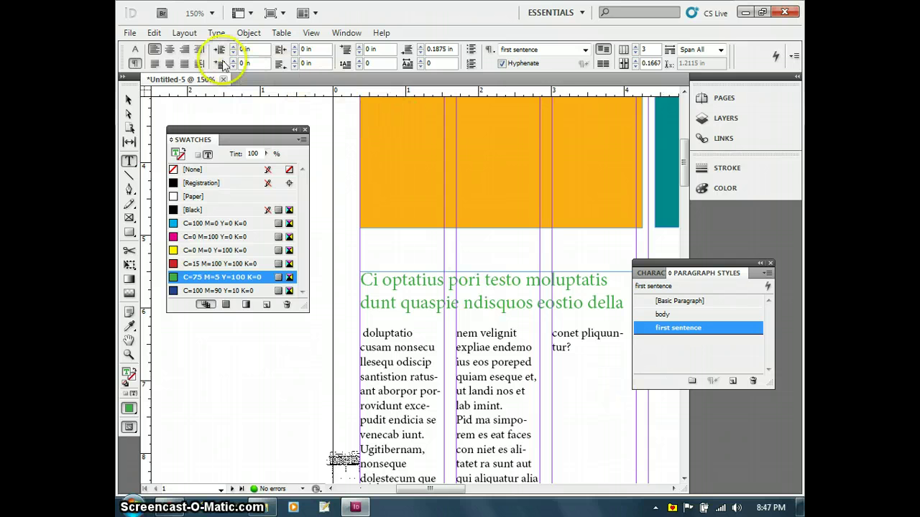
# Review the first sentence style's option categories, cancel, and show the Character Styles panel.
pyautogui.doubleClick(676, 329)
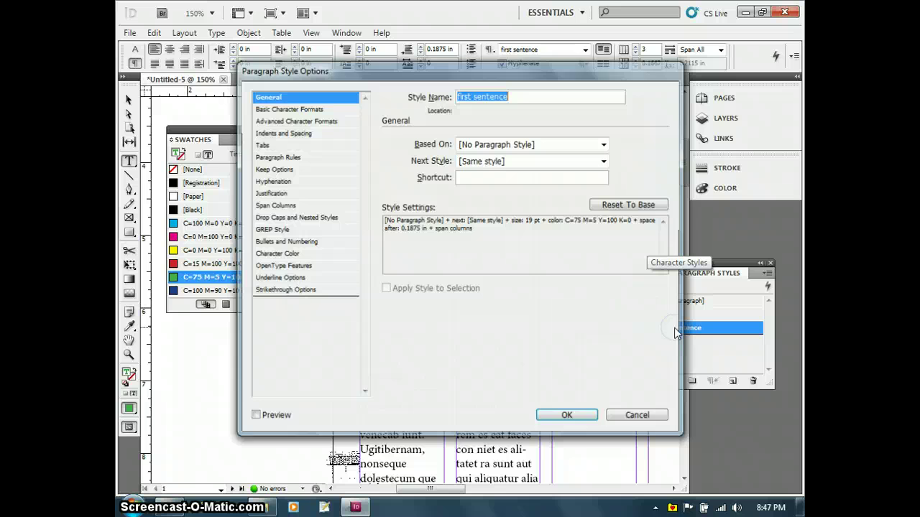
pyautogui.click(280, 110)
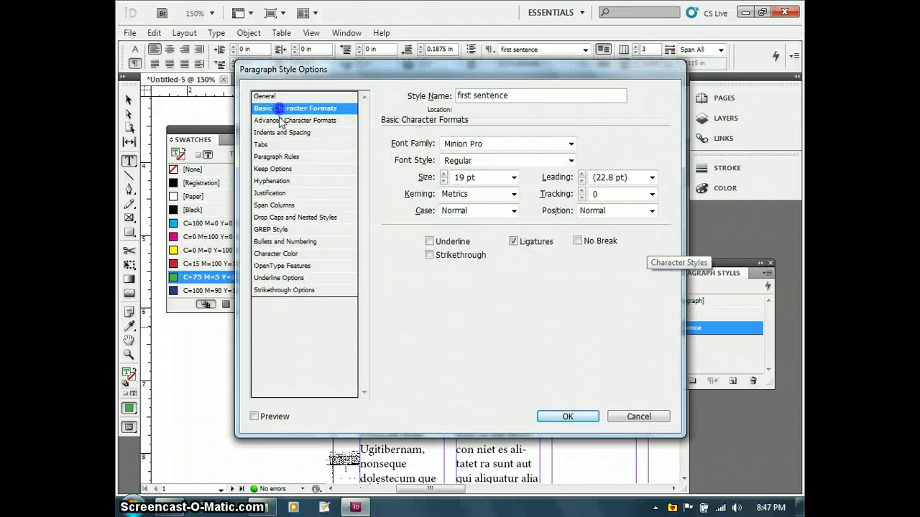
pyautogui.click(279, 120)
pyautogui.click(279, 132)
pyautogui.click(279, 145)
pyautogui.click(277, 156)
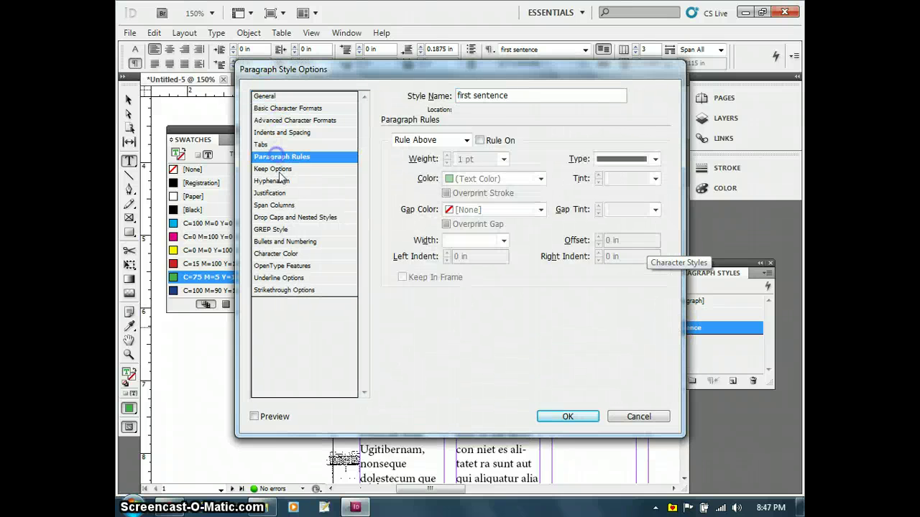
pyautogui.click(279, 169)
pyautogui.click(279, 204)
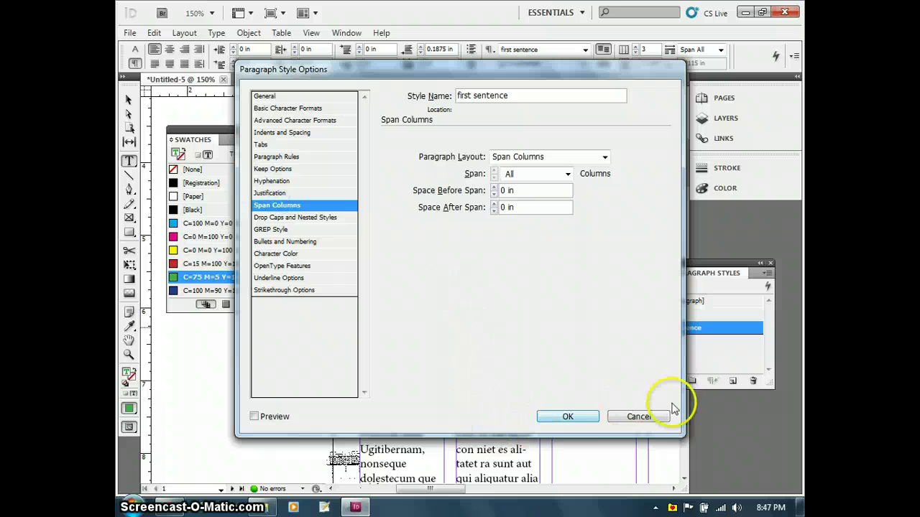
pyautogui.click(626, 416)
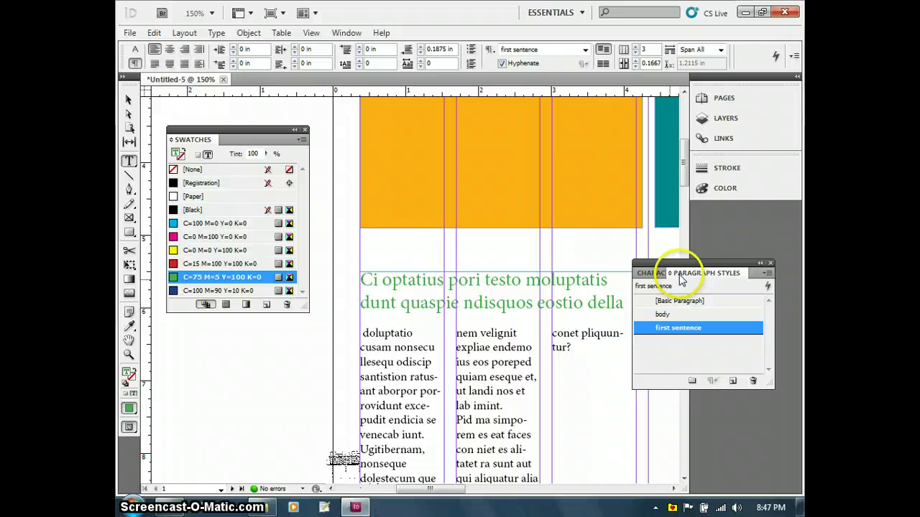
pyautogui.click(649, 274)
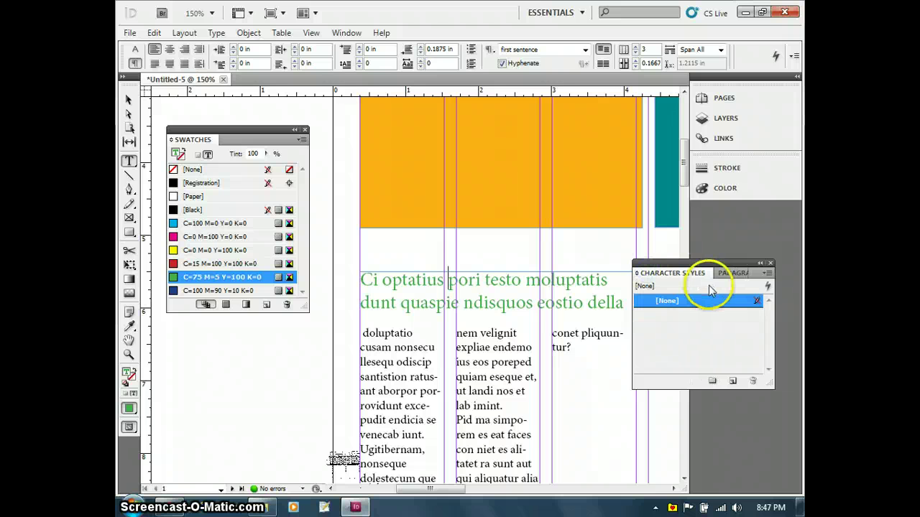
# Show the Object Styles panel from the Window menu.
pyautogui.click(732, 273)
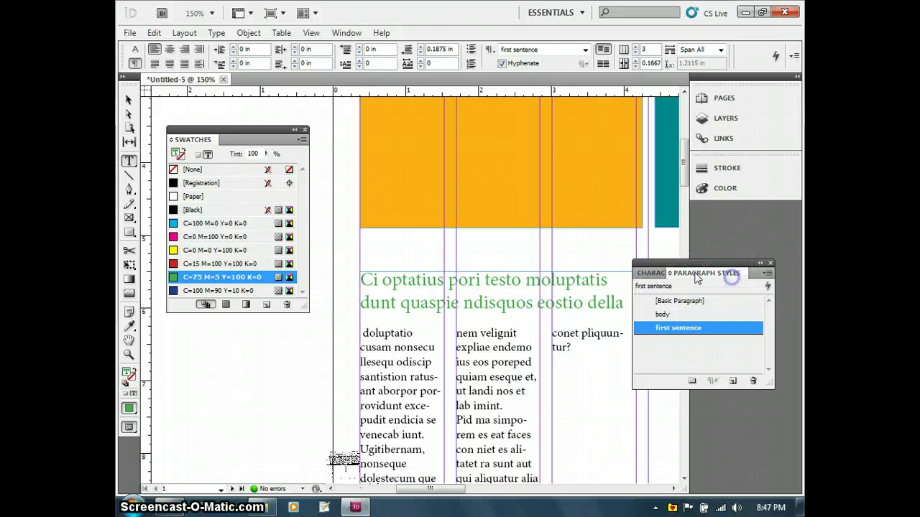
pyautogui.click(652, 273)
pyautogui.click(346, 32)
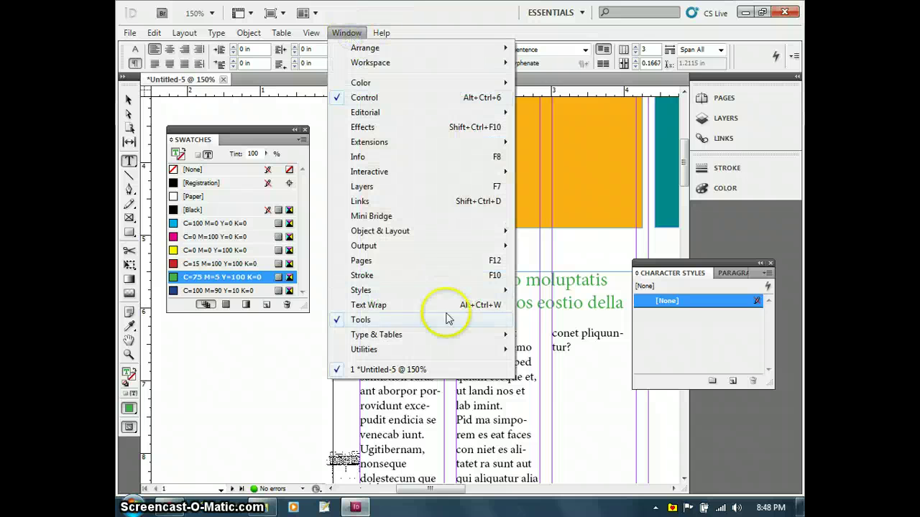
pyautogui.moveTo(442, 291)
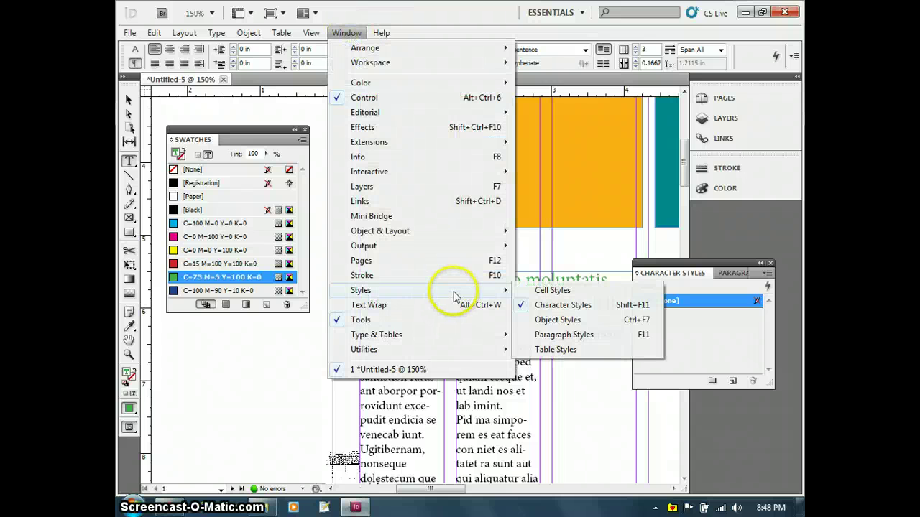
pyautogui.click(551, 324)
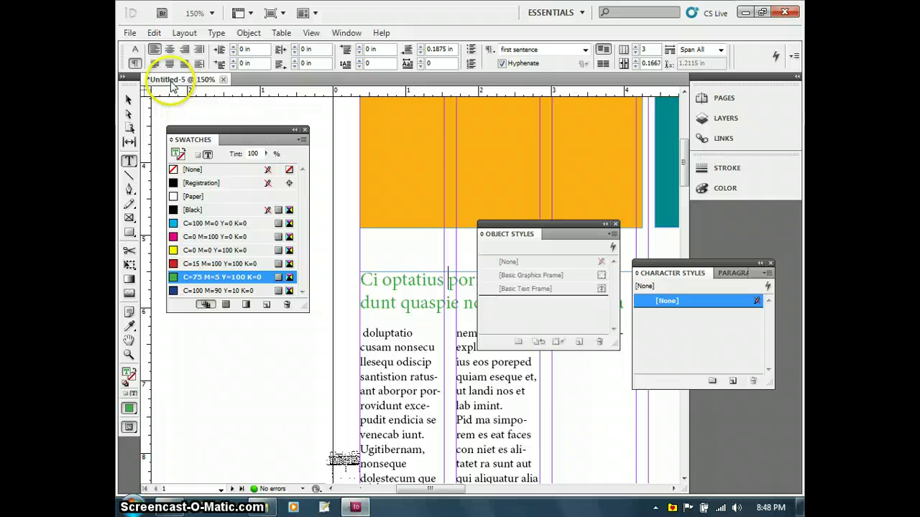
# Give the top orange frame Fancy corners via Corner Options.
pyautogui.click(129, 99)
pyautogui.click(429, 155)
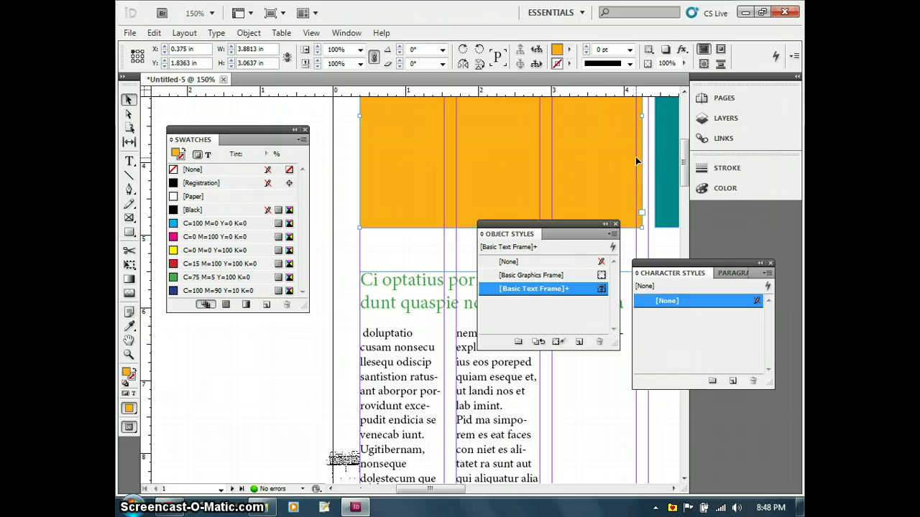
pyautogui.click(616, 156)
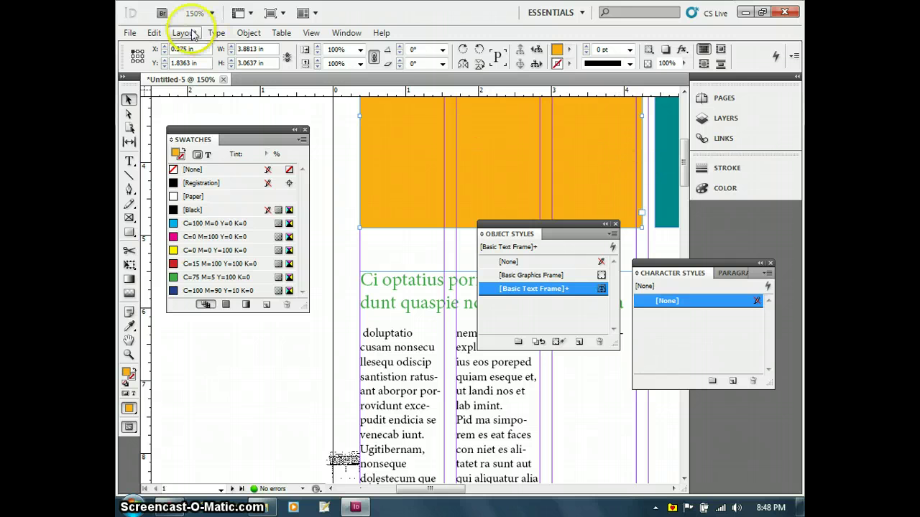
pyautogui.click(248, 32)
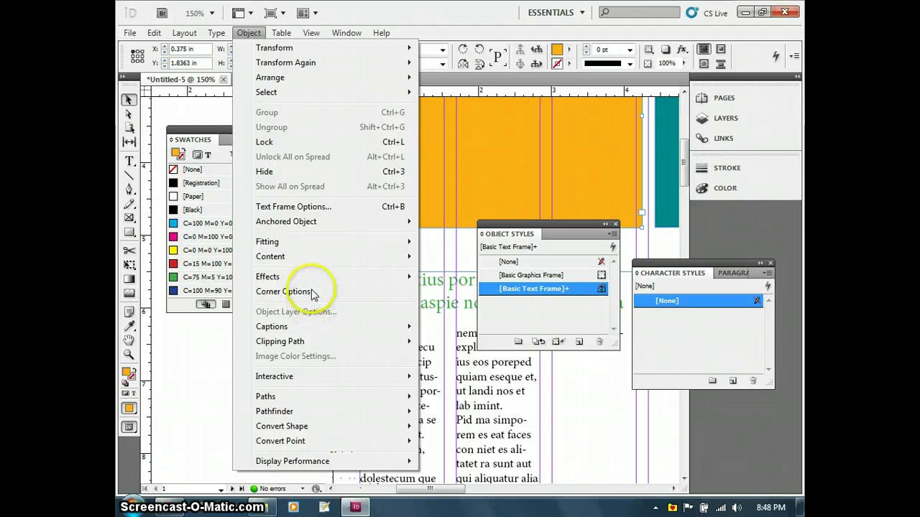
pyautogui.click(309, 292)
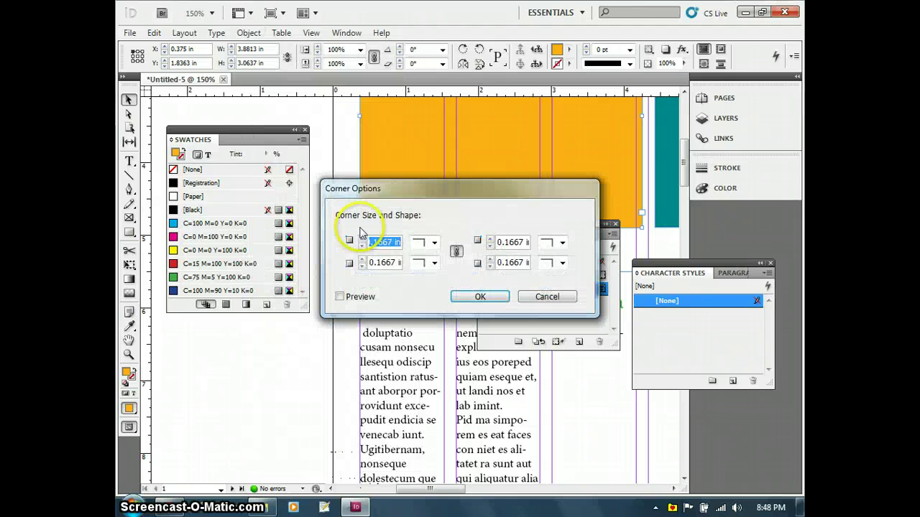
pyautogui.click(434, 242)
pyautogui.click(435, 273)
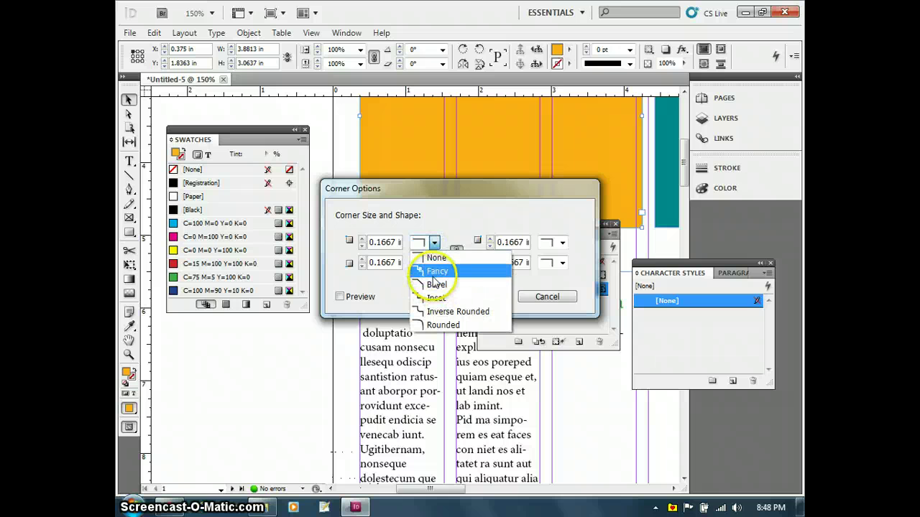
pyautogui.click(484, 297)
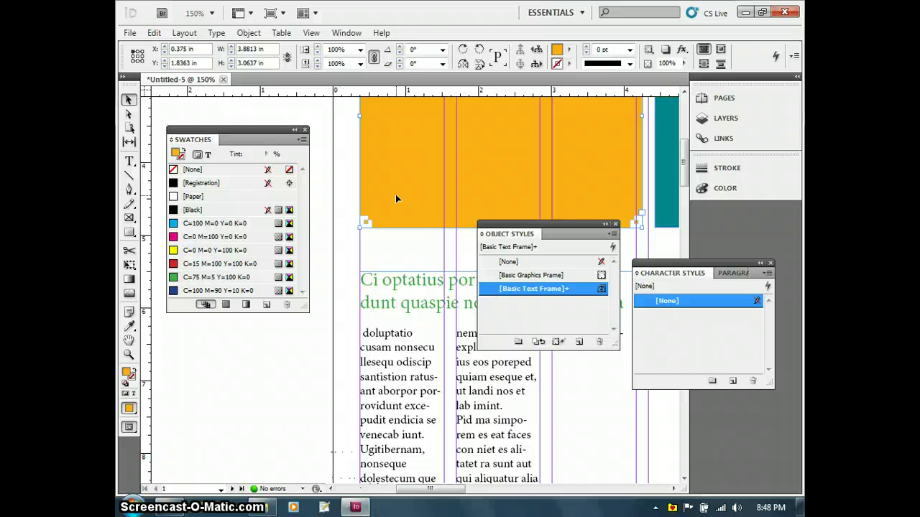
# Save the frame's look as a new object style named 'yellow'.
pyautogui.click(579, 342)
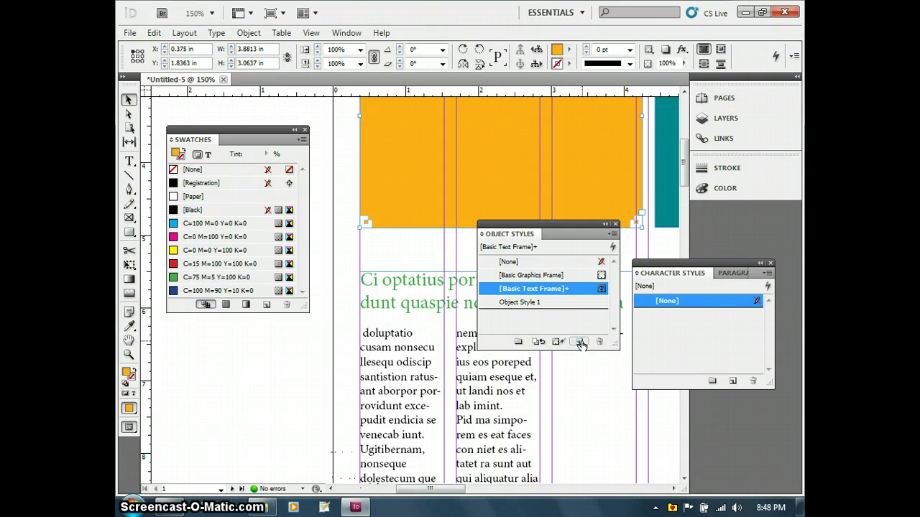
pyautogui.doubleClick(520, 301)
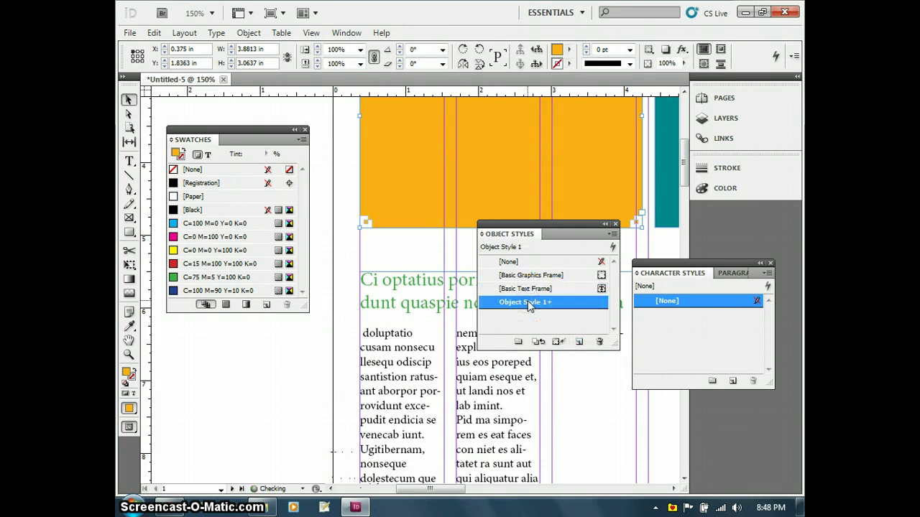
pyautogui.write('y')
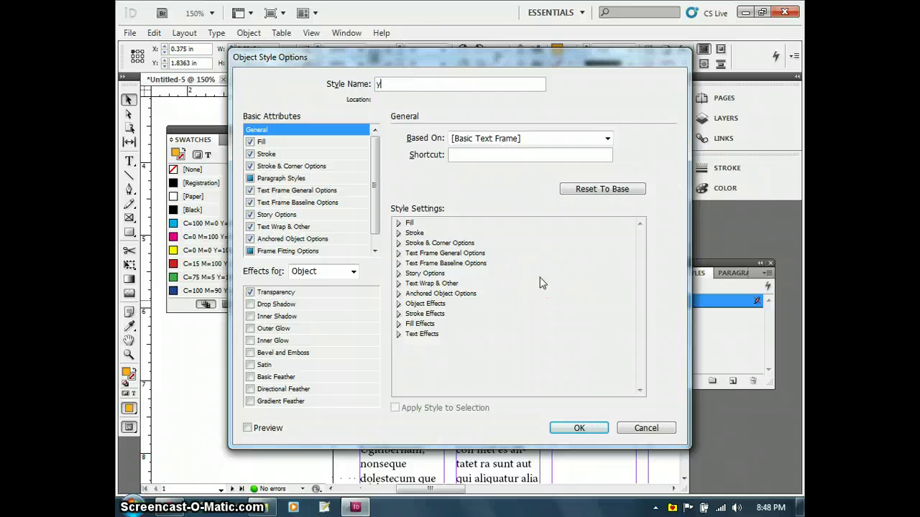
pyautogui.write('ellow')
pyautogui.press('Return')
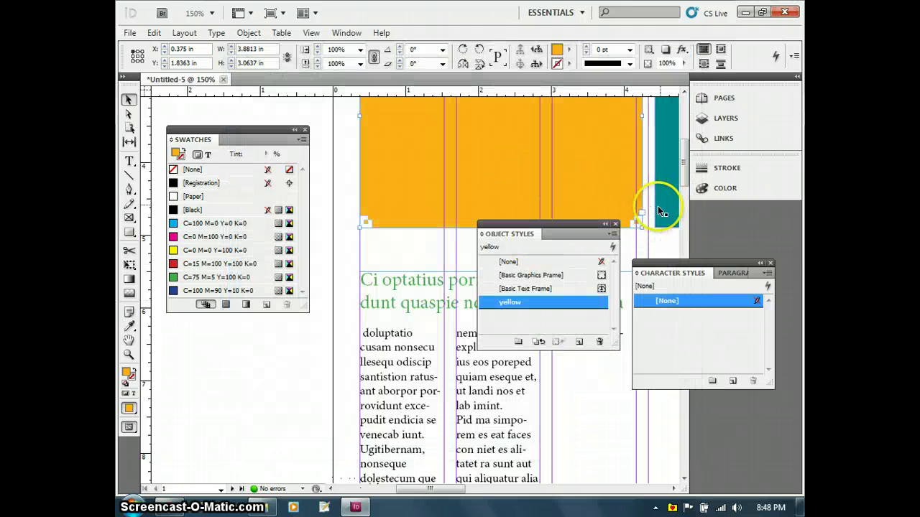
# Apply the yellow object style to the teal frame.
pyautogui.click(661, 212)
pyautogui.click(514, 303)
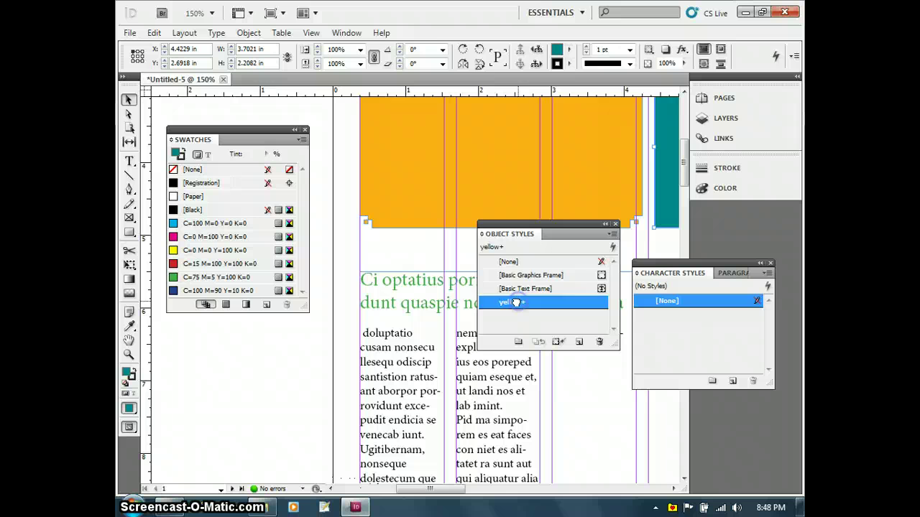
pyautogui.click(521, 275)
pyautogui.moveTo(649, 215); pyautogui.dragTo(409, 236)
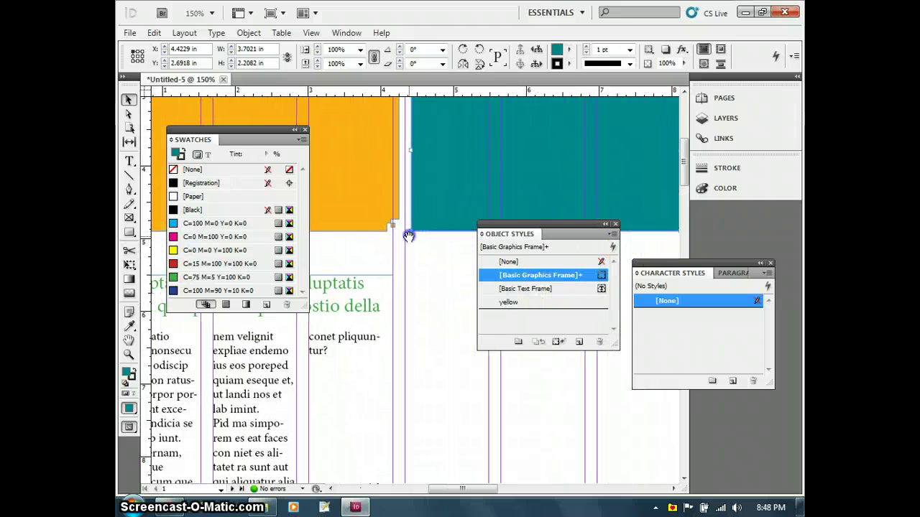
pyautogui.click(511, 302)
pyautogui.click(451, 268)
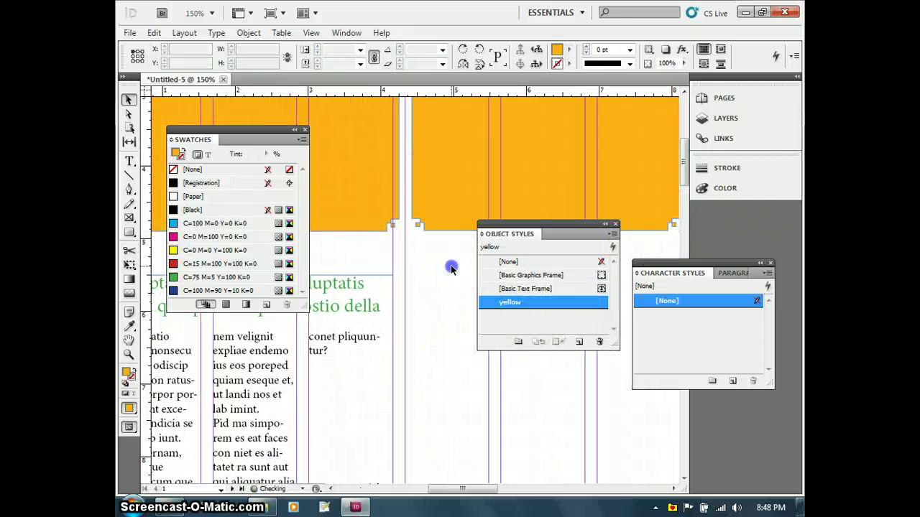
pyautogui.moveTo(441, 251); pyautogui.dragTo(446, 410)
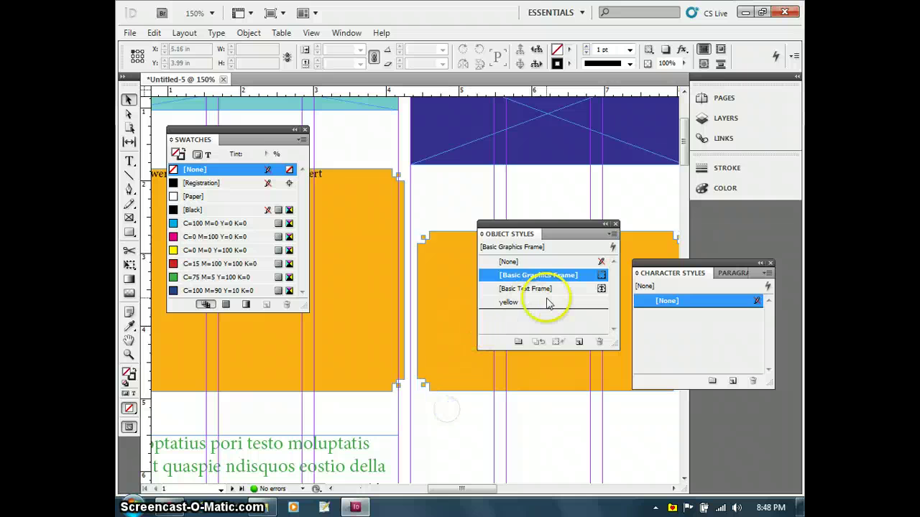
# Close the Object Styles, Swatches and Character Styles panels and pan to the page top.
pyautogui.click(615, 224)
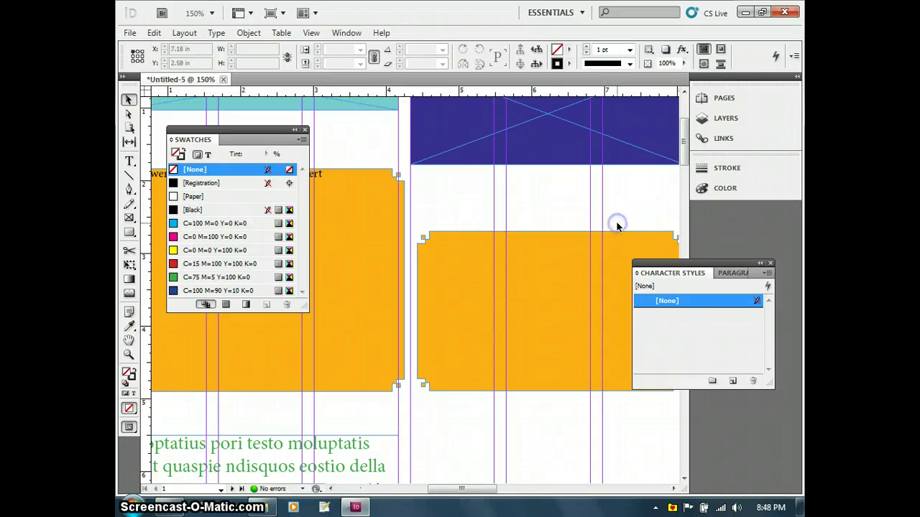
pyautogui.click(306, 130)
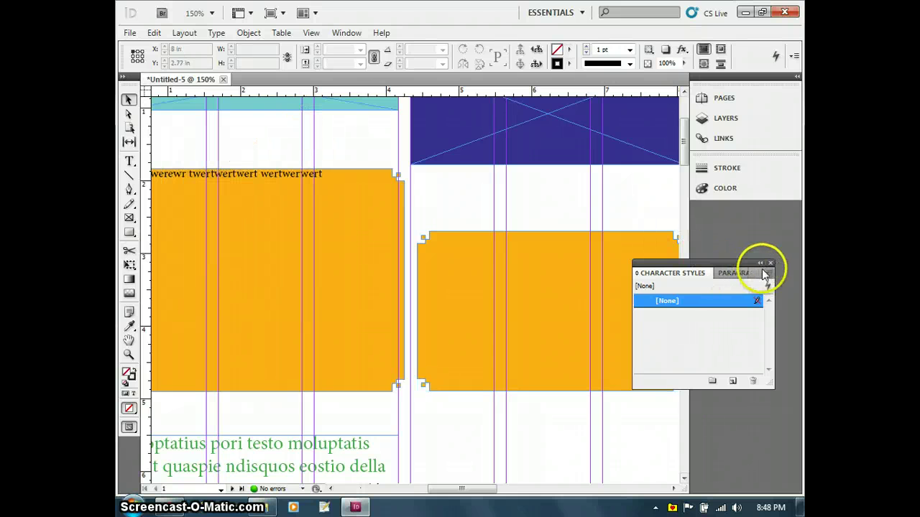
pyautogui.click(771, 263)
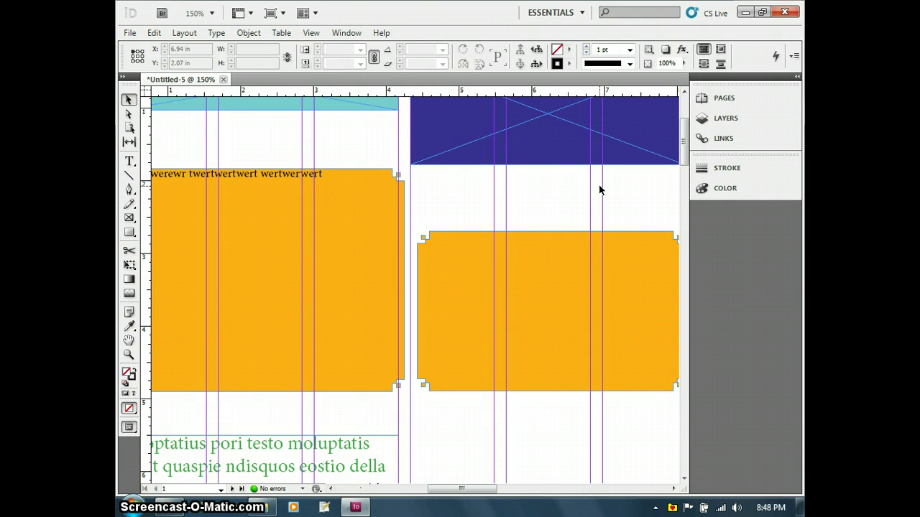
pyautogui.moveTo(577, 197); pyautogui.dragTo(547, 330)
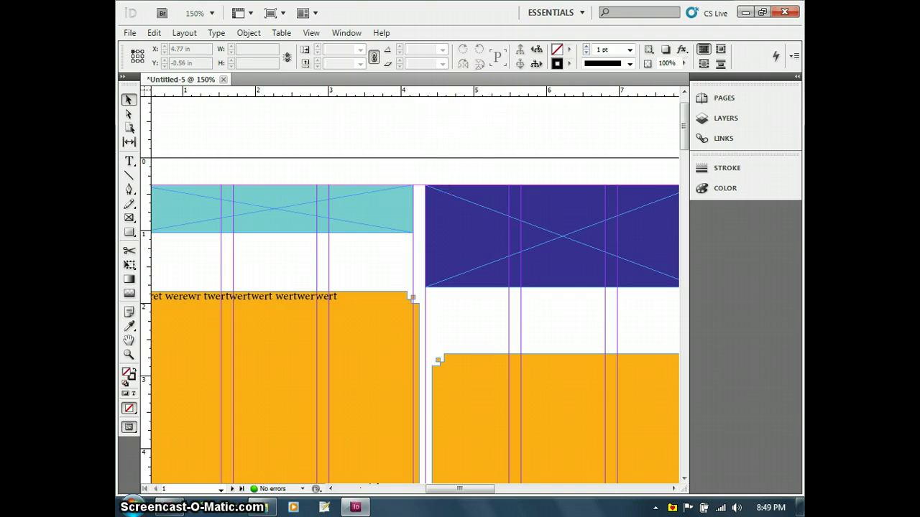
# Switch to the Interactive workspace and bring up the Animation panel.
pyautogui.click(563, 12)
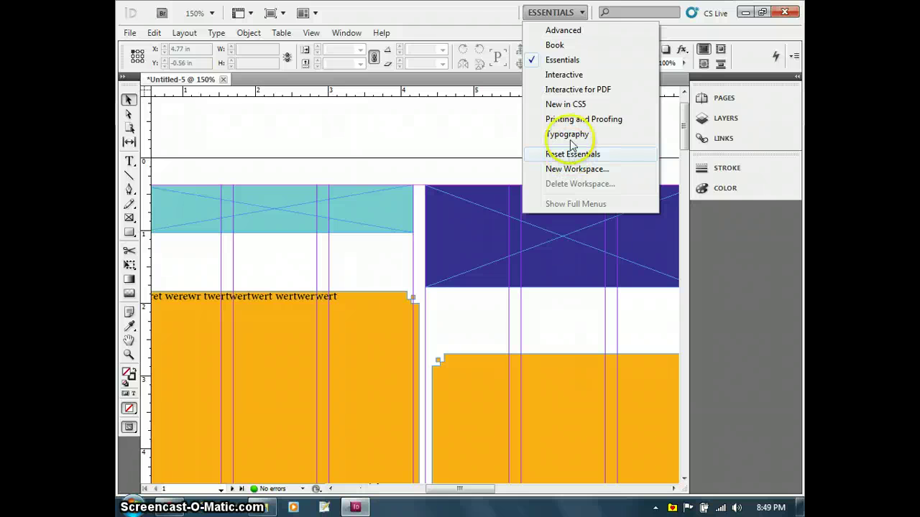
pyautogui.click(570, 76)
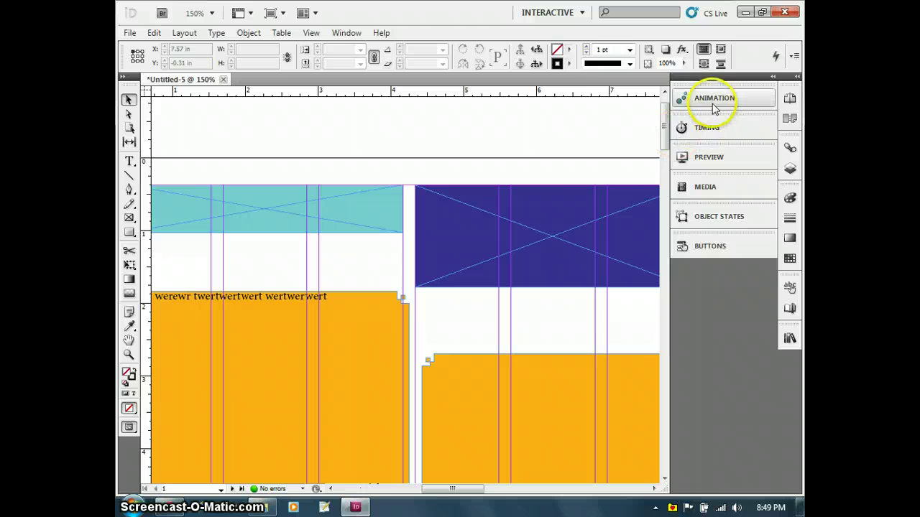
pyautogui.click(713, 98)
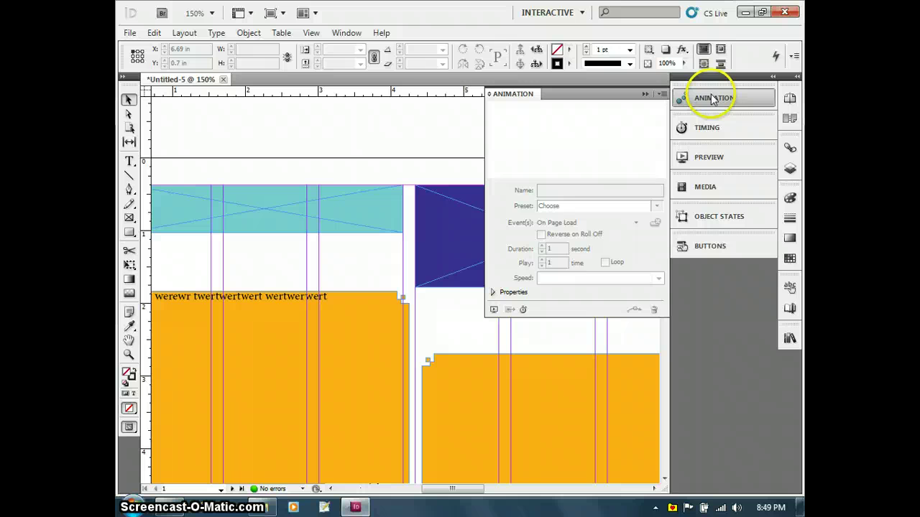
# Apply the Fade In animation preset to the dark blue rectangle, playing on page load.
pyautogui.click(466, 241)
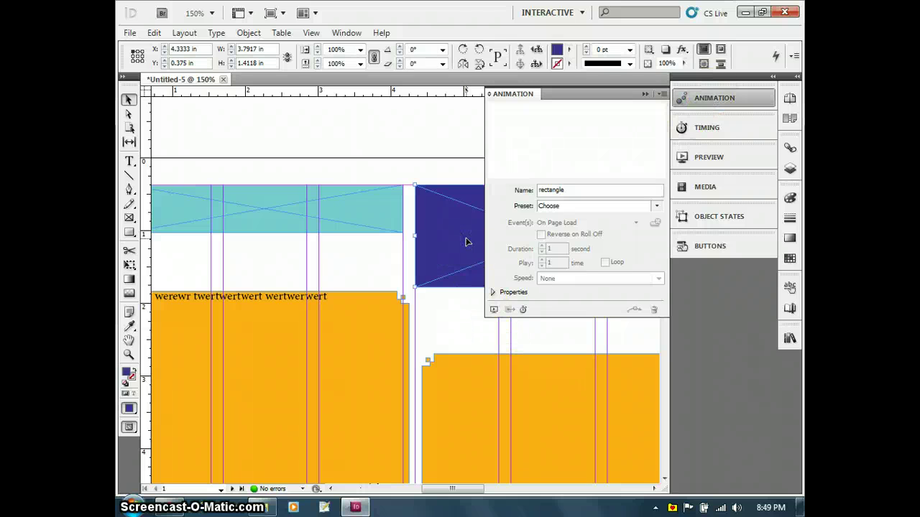
pyautogui.click(466, 226)
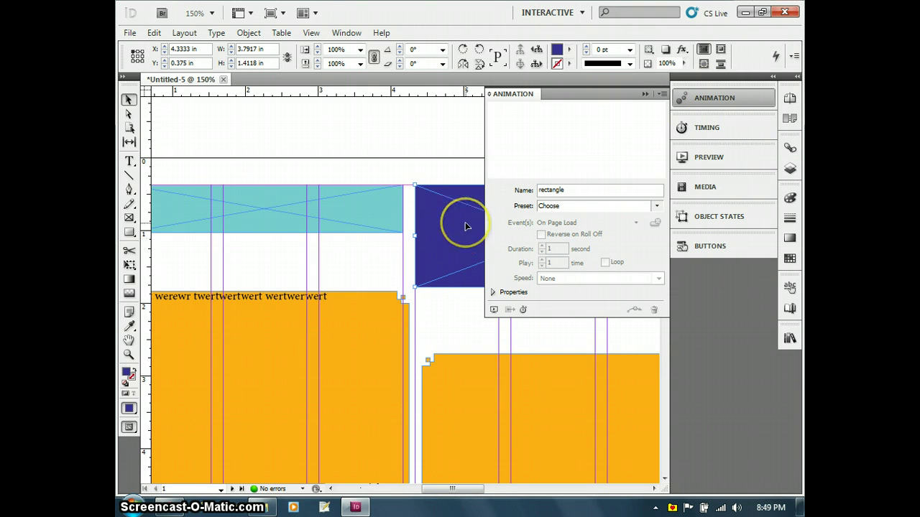
pyautogui.click(507, 295)
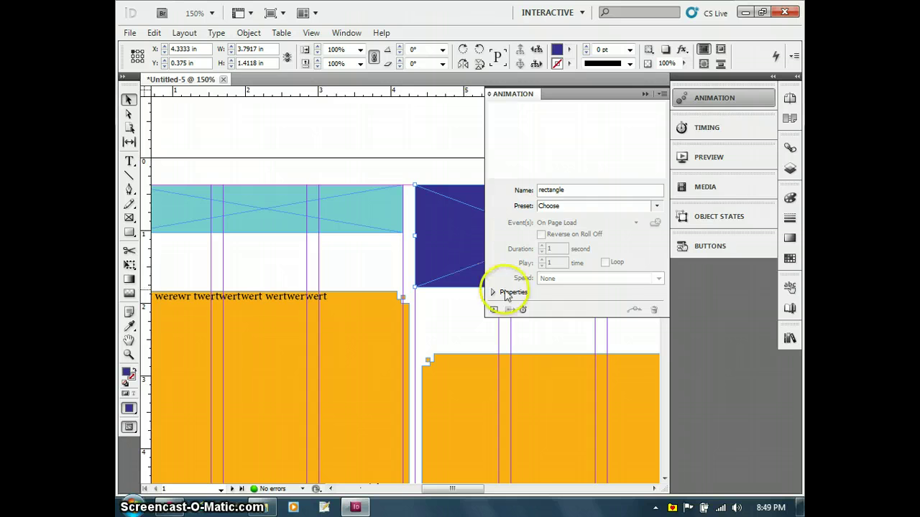
pyautogui.click(677, 156)
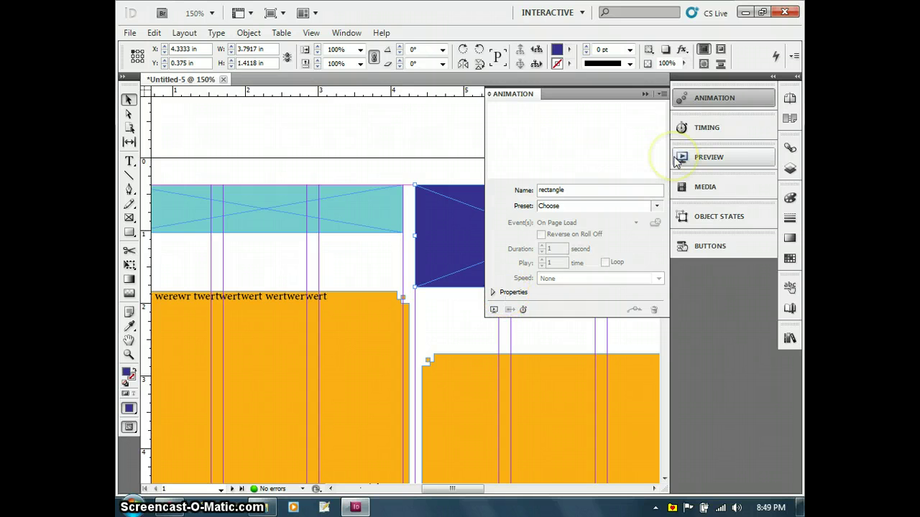
pyautogui.click(583, 206)
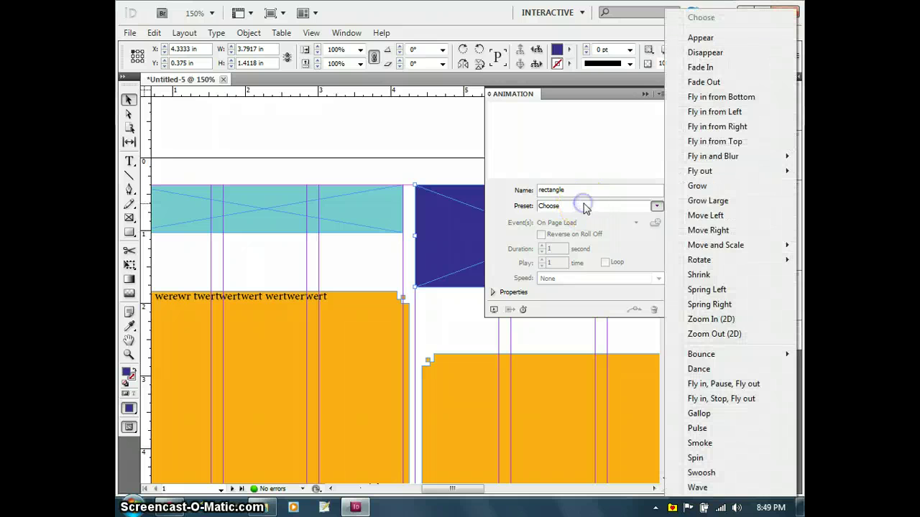
pyautogui.click(715, 70)
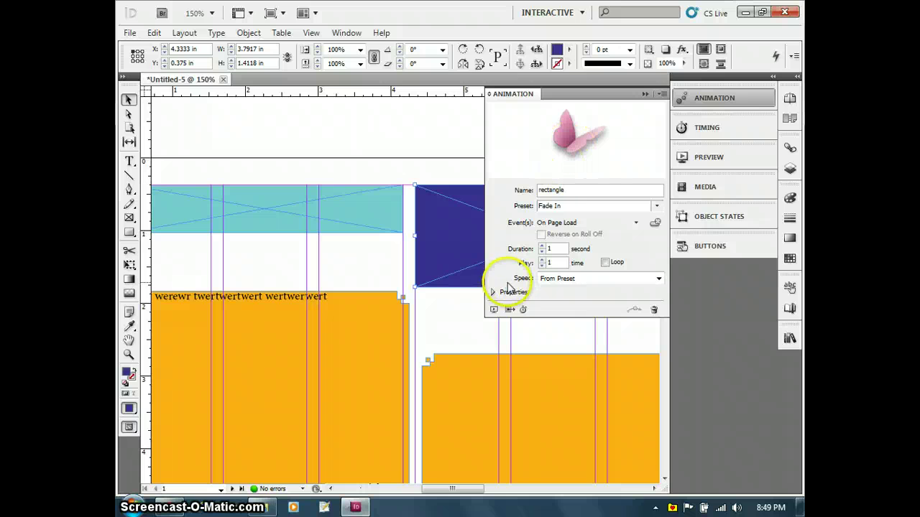
# Preview page 1, play the dark blue frame's fade-in twice, then close the preview.
pyautogui.click(700, 157)
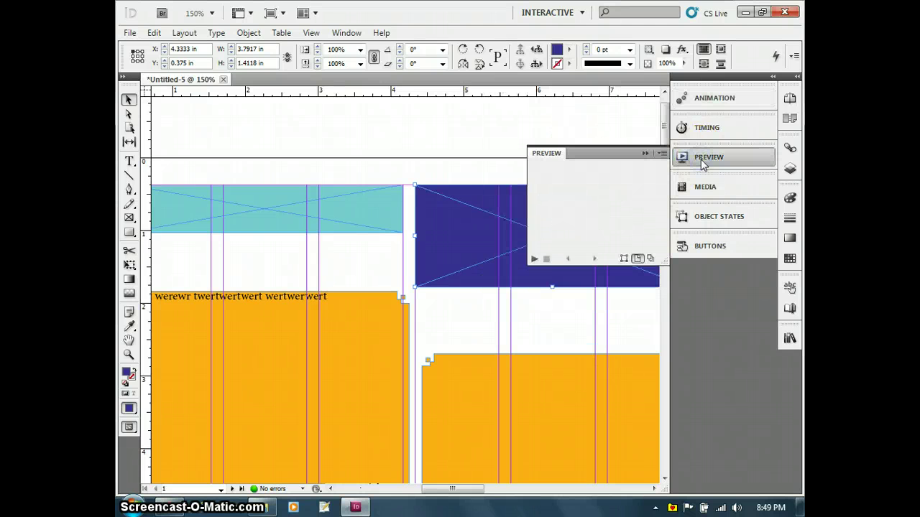
pyautogui.click(534, 259)
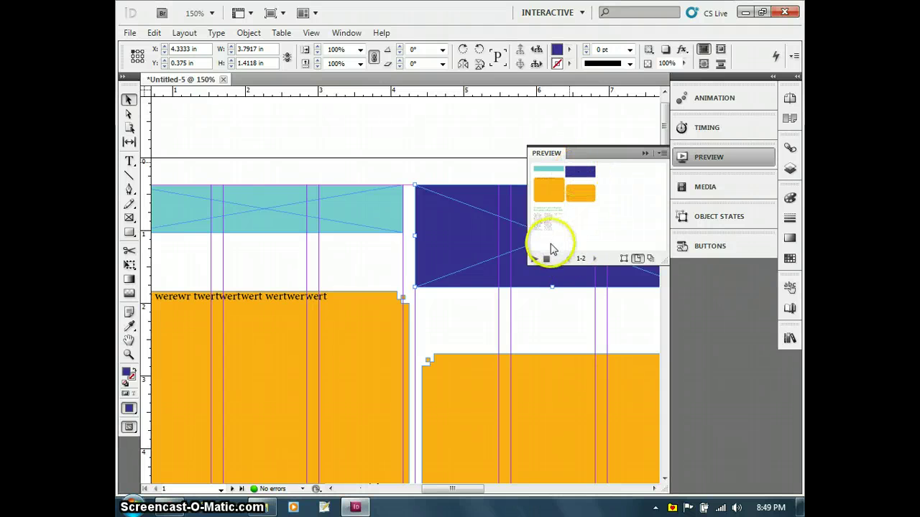
pyautogui.click(534, 260)
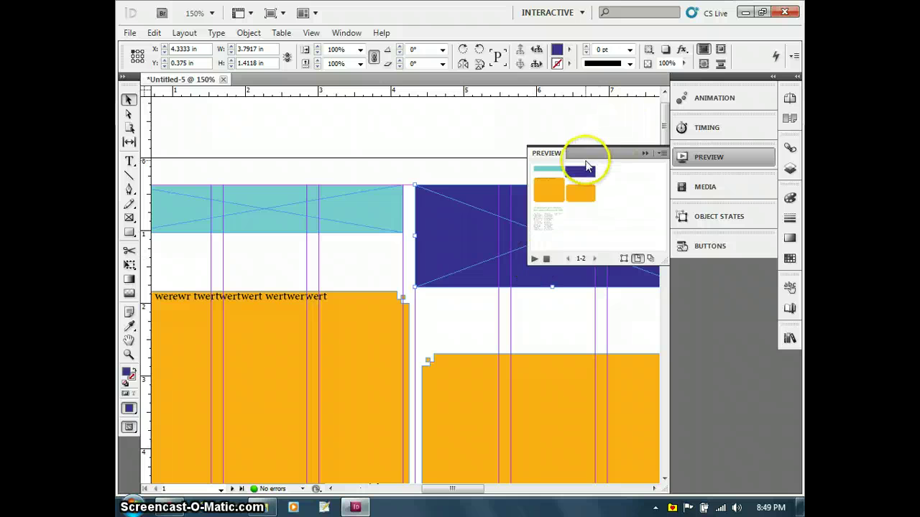
pyautogui.click(644, 153)
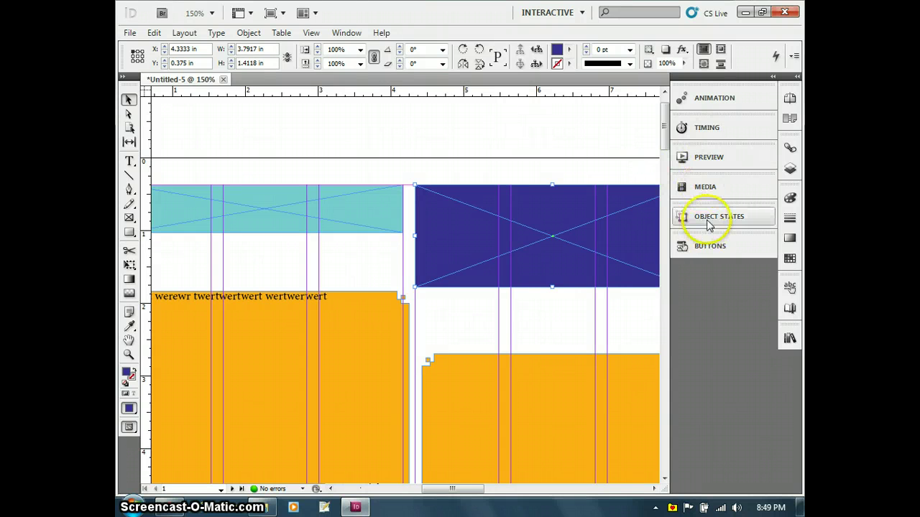
# Show the Buttons panel with default name Button, dismiss the Actions menu, and pan the page.
pyautogui.click(708, 247)
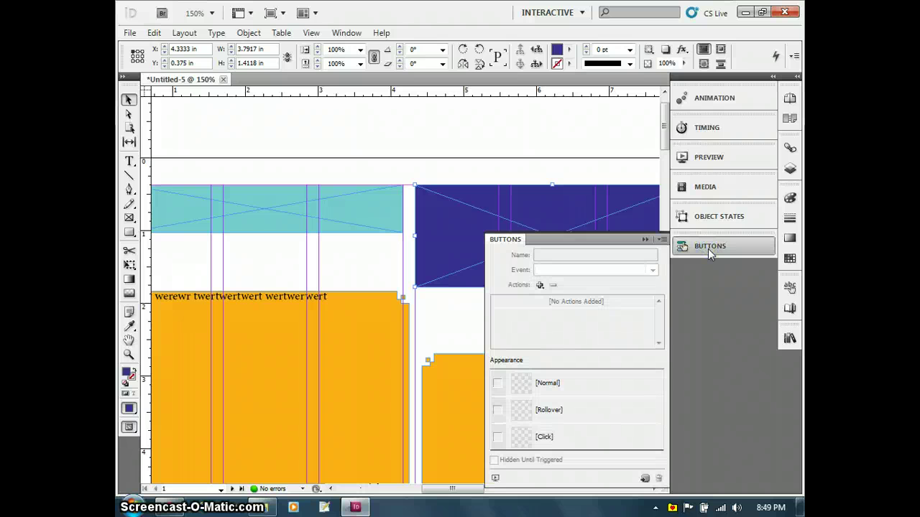
pyautogui.click(540, 285)
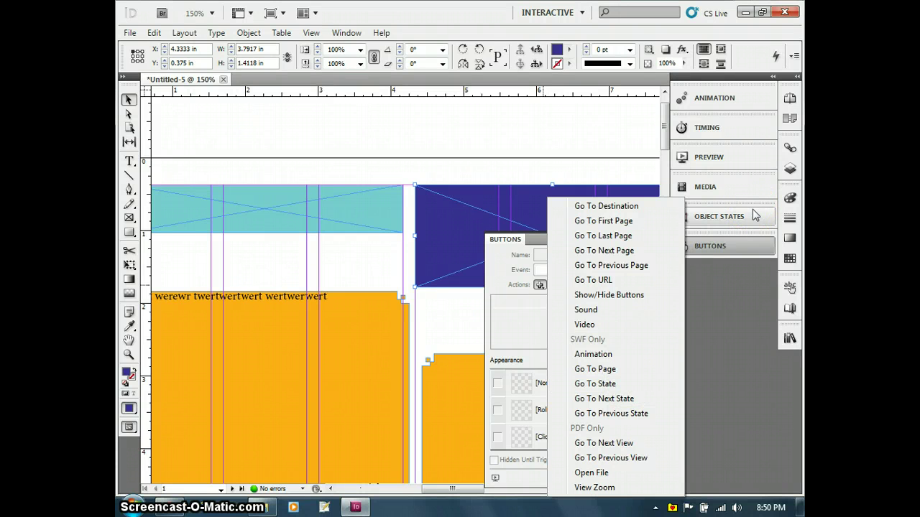
pyautogui.click(479, 138)
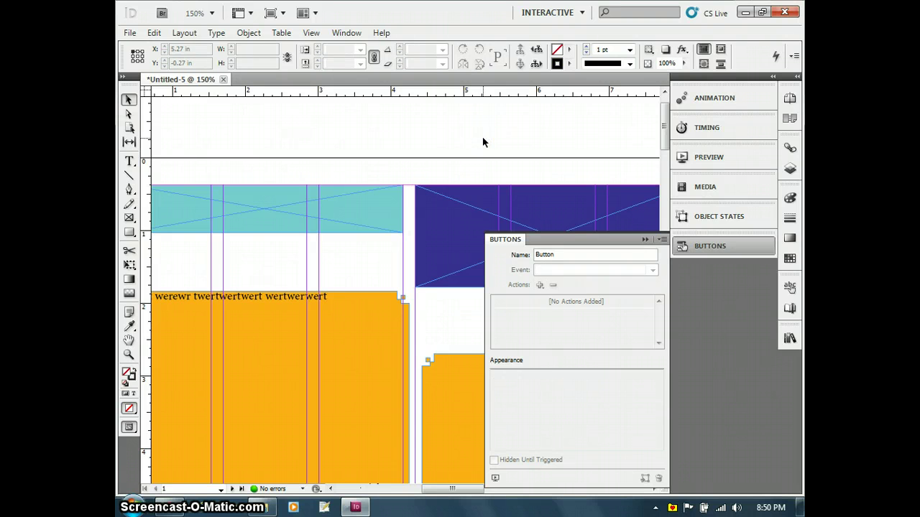
pyautogui.moveTo(390, 236); pyautogui.dragTo(408, 151)
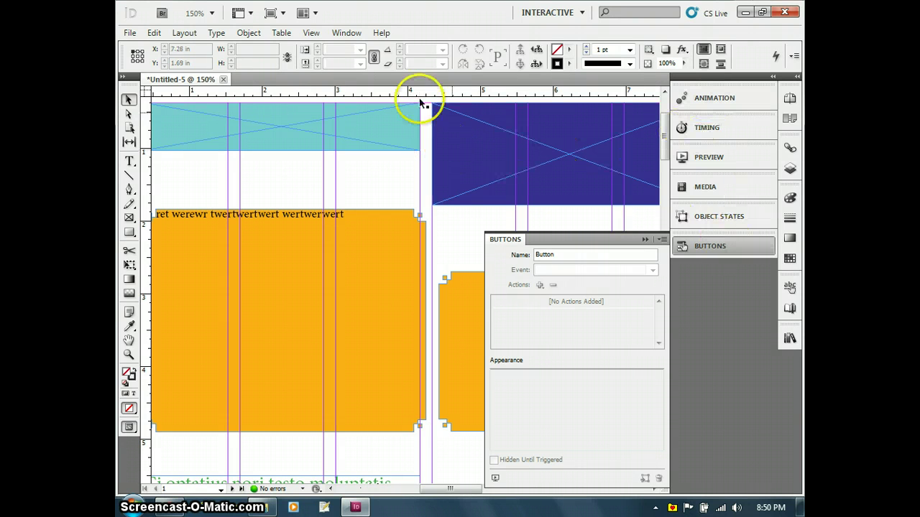
pyautogui.click(131, 32)
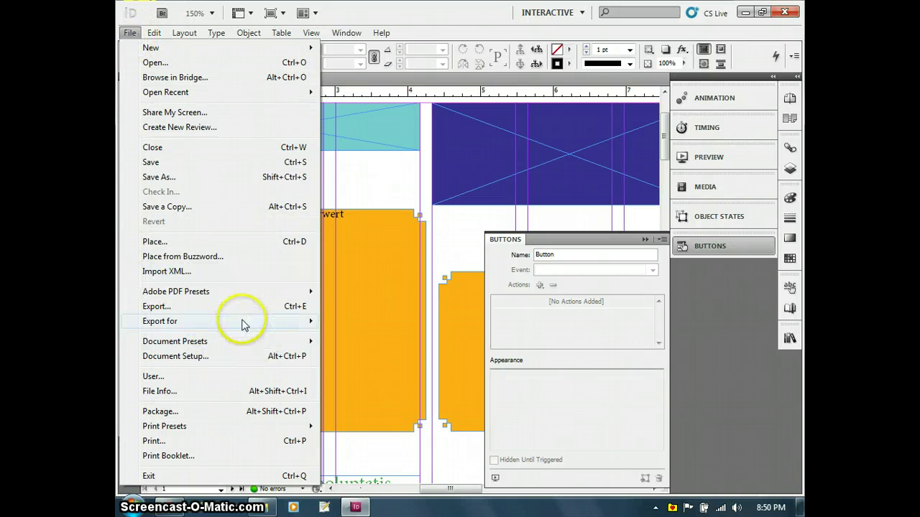
# Export the document as a Flash Player (SWF) file named Untitled-5.swf.
pyautogui.moveTo(243, 325)
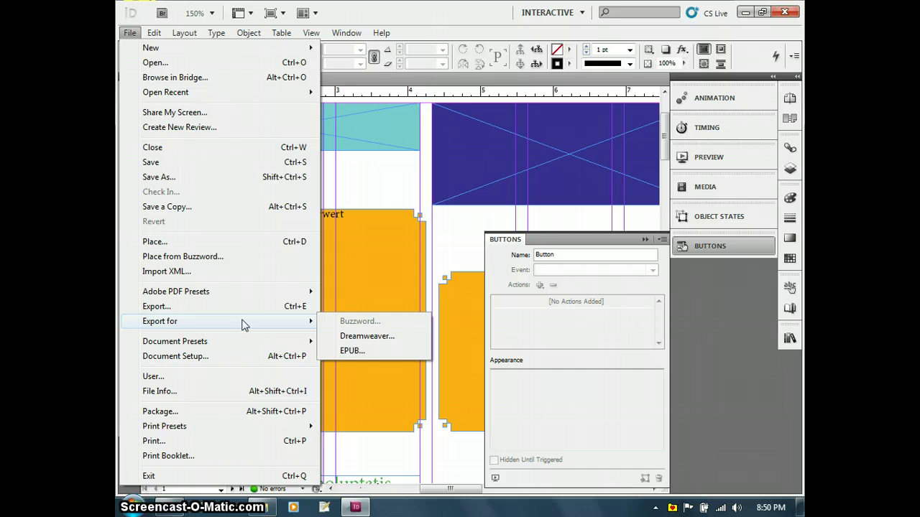
pyautogui.click(241, 307)
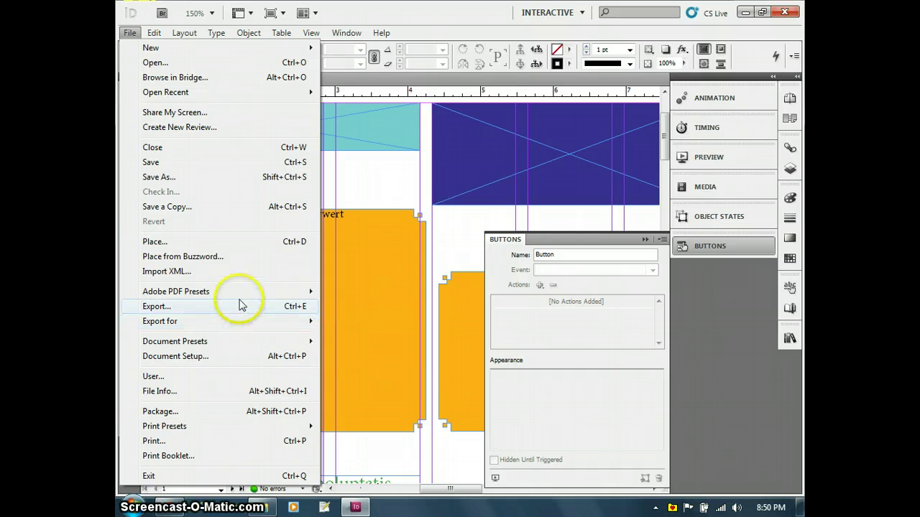
pyautogui.moveTo(240, 296)
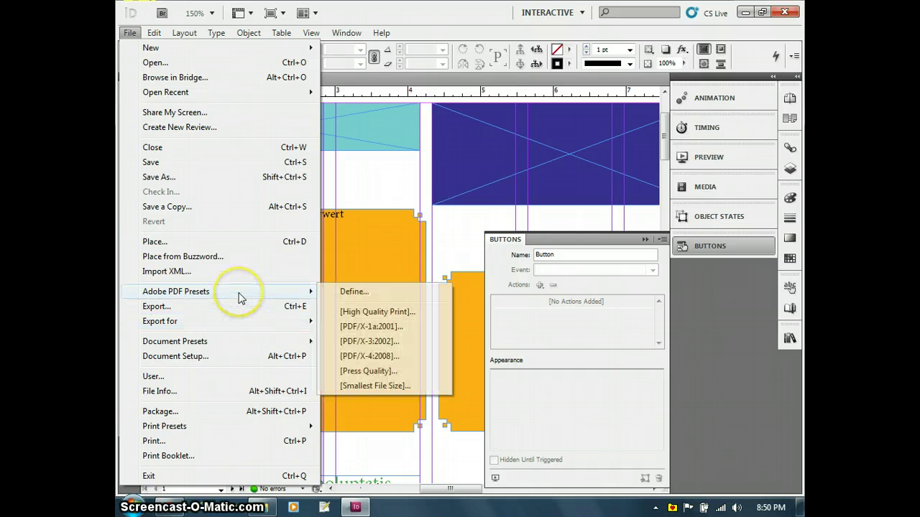
pyautogui.click(188, 307)
pyautogui.click(448, 441)
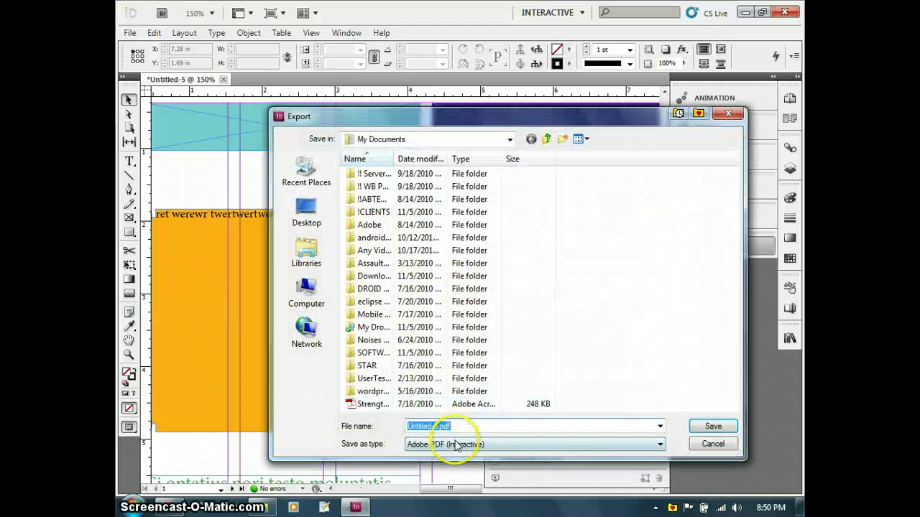
pyautogui.moveTo(457, 445); pyautogui.dragTo(430, 402)
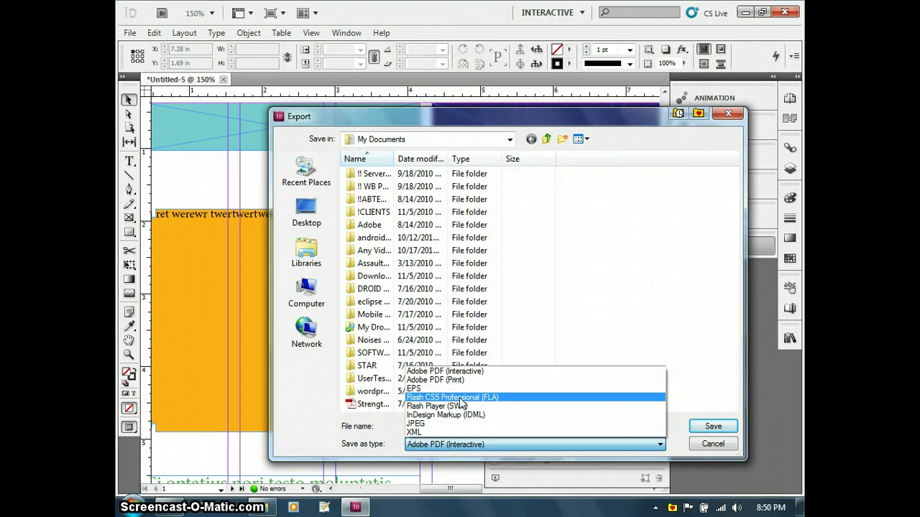
pyautogui.moveTo(434, 410); pyautogui.dragTo(429, 413)
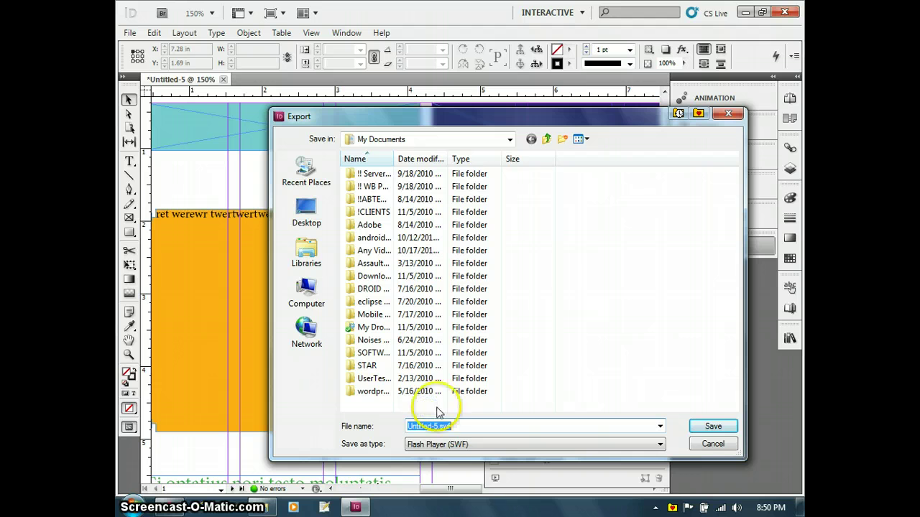
pyautogui.click(715, 444)
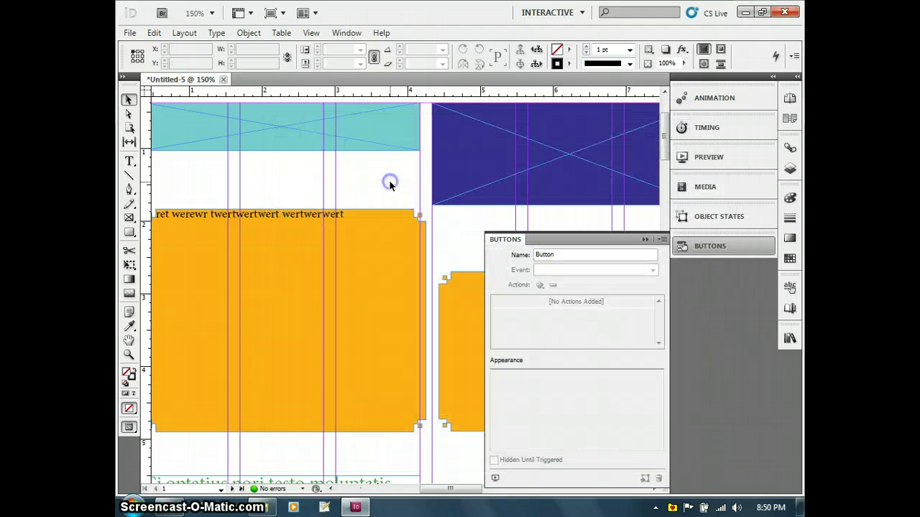
# Zoom out to 75%, reposition the page, and select the cyan frame at the top.
pyautogui.hotkey('ctrl', '-')
pyautogui.hotkey('ctrl', '-')
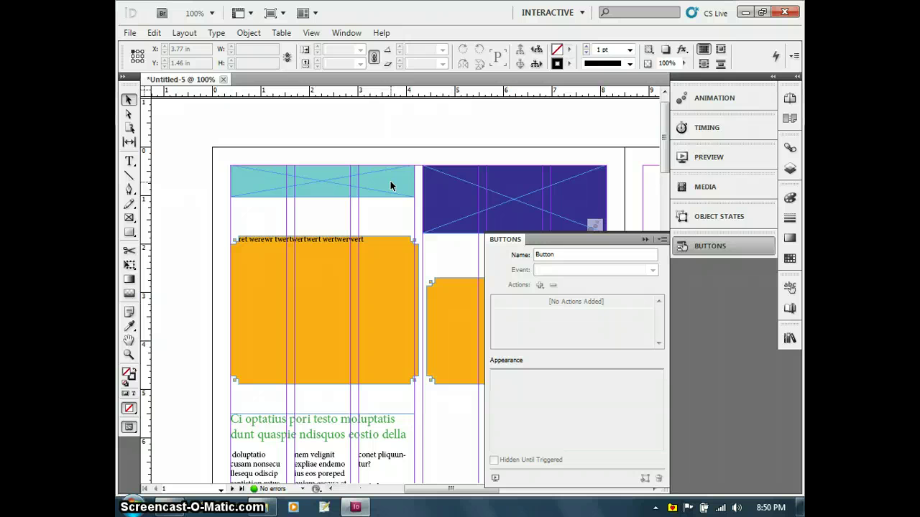
pyautogui.click(416, 236)
pyautogui.moveTo(417, 236); pyautogui.dragTo(349, 183)
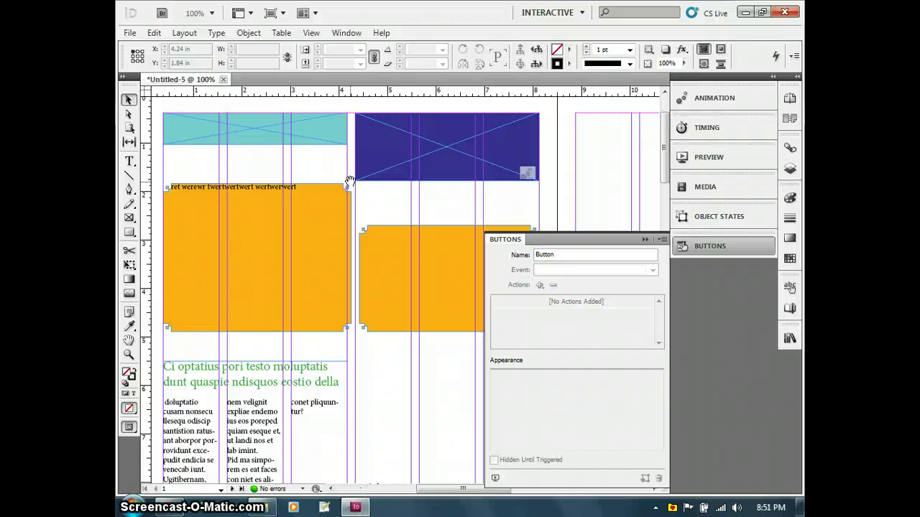
pyautogui.hotkey('ctrl', '-')
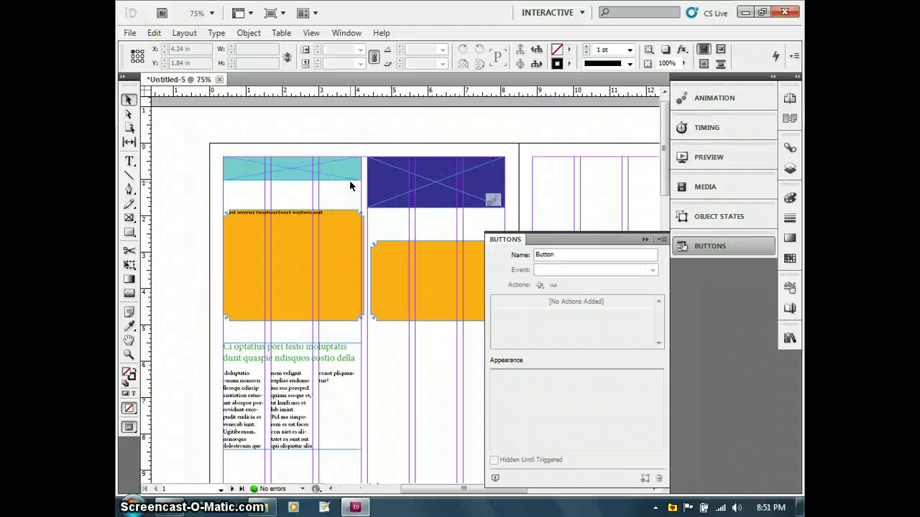
pyautogui.moveTo(338, 225); pyautogui.dragTo(334, 258)
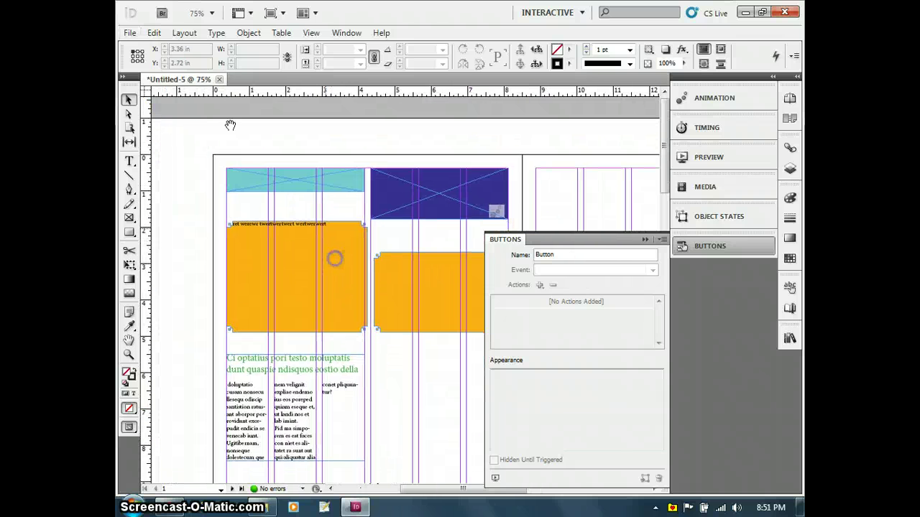
pyautogui.click(128, 99)
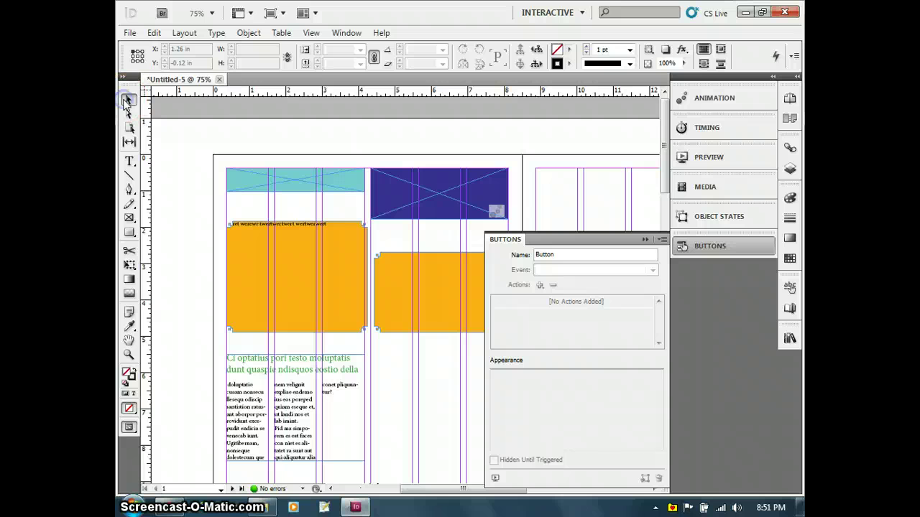
pyautogui.click(258, 184)
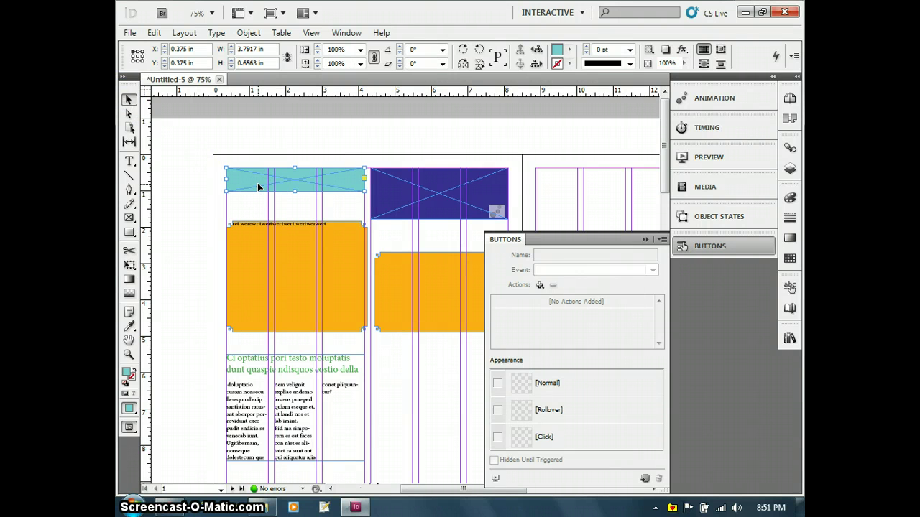